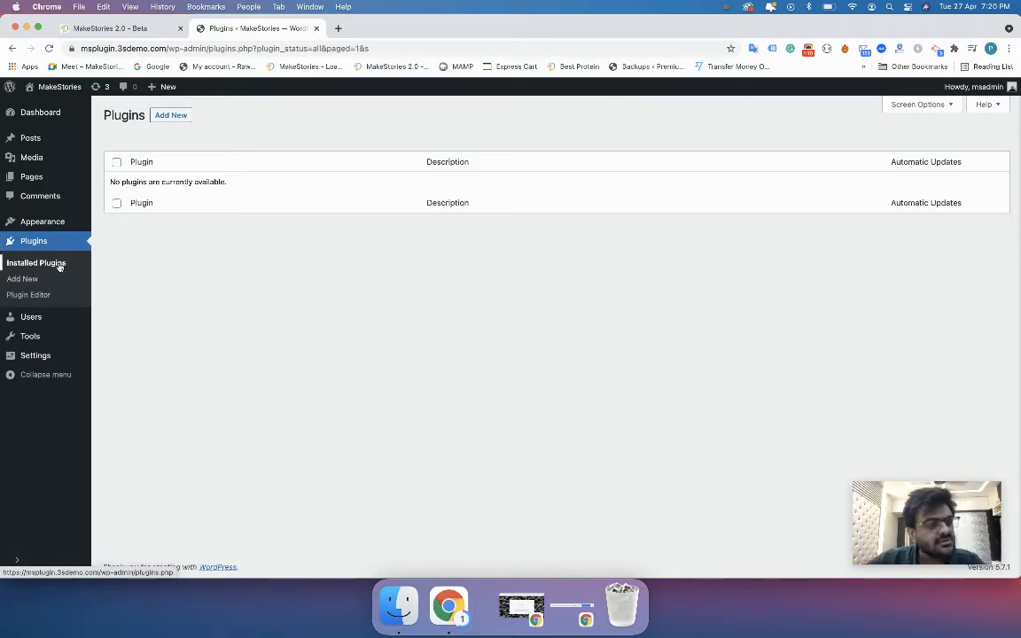
# Search the plugin directory for makestories, and install and activate the MakeStories plugin.
pyautogui.click(165, 119)
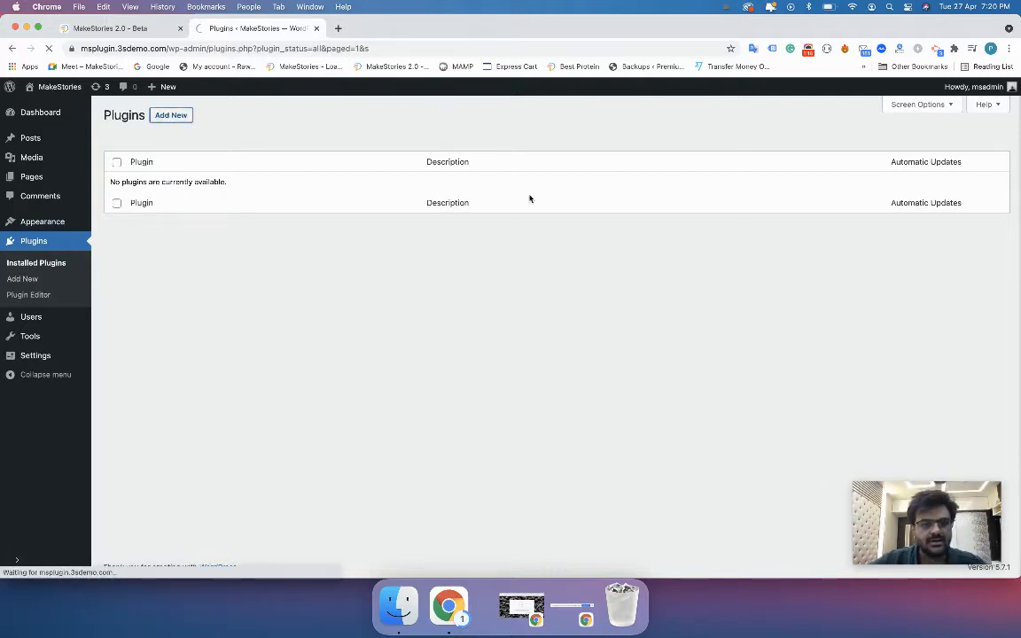
pyautogui.click(886, 148)
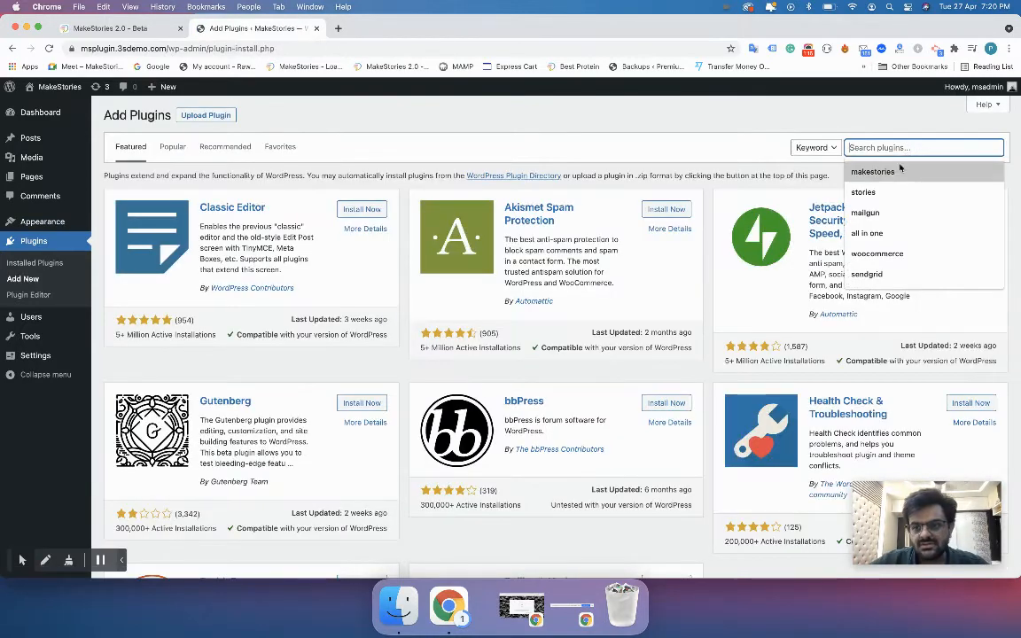
pyautogui.click(896, 175)
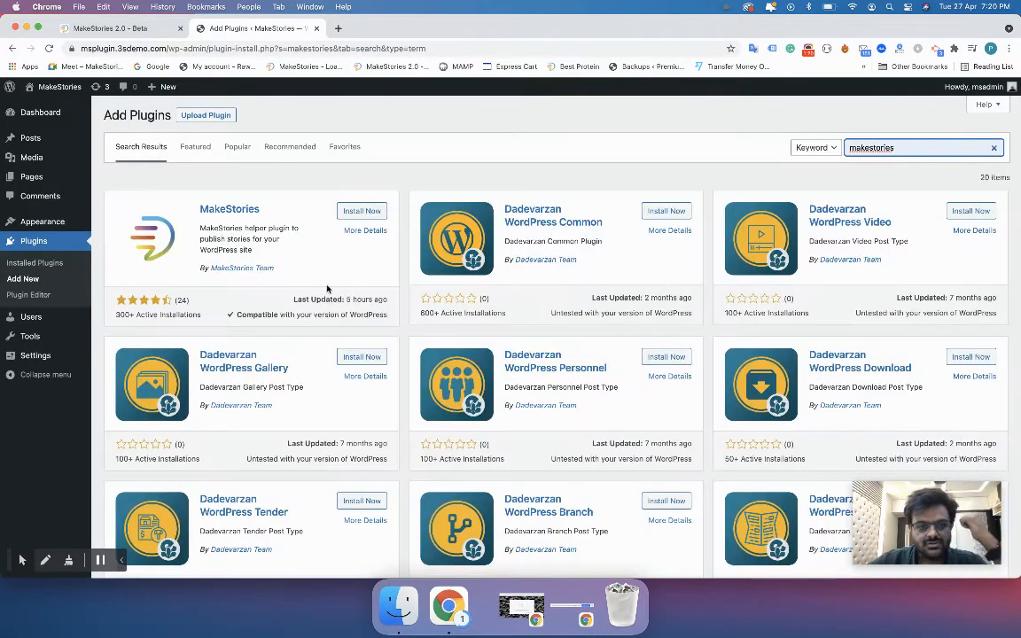
pyautogui.click(362, 213)
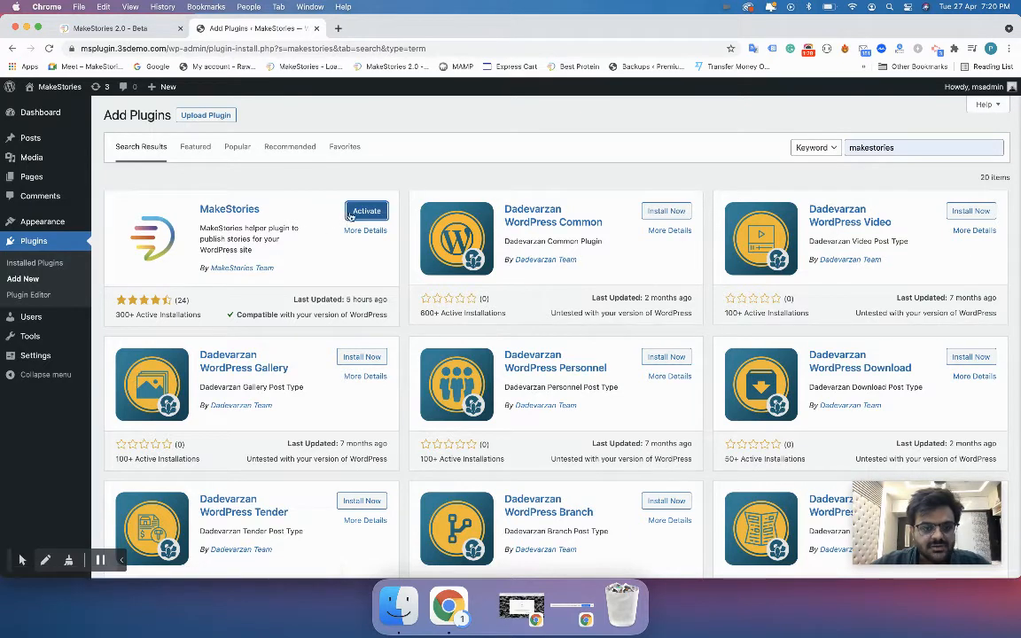
pyautogui.click(364, 214)
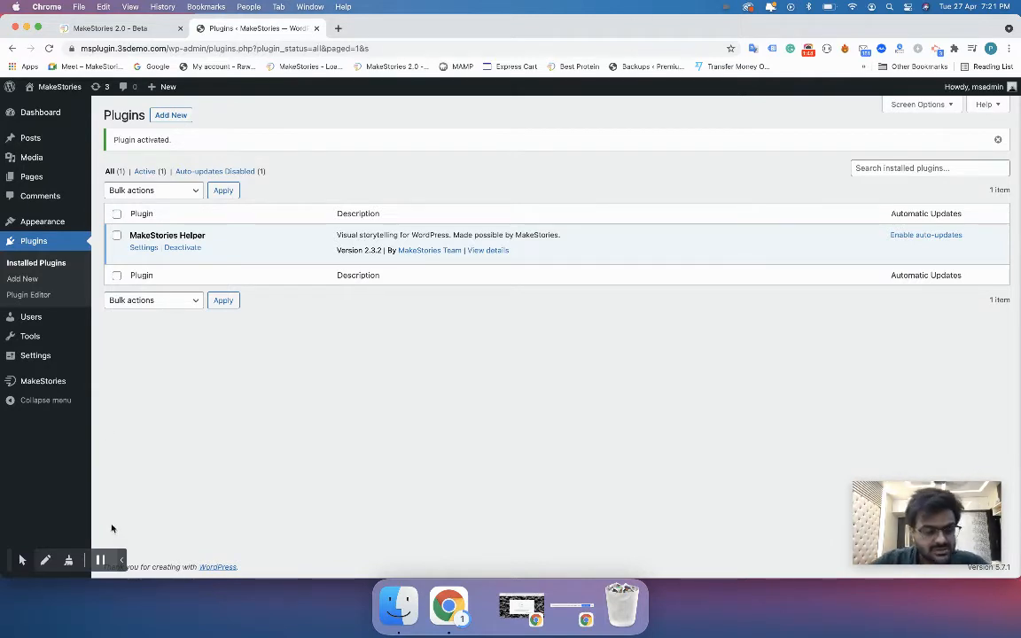
# Open the MakeStories editor page in the WordPress admin.
pyautogui.click(121, 560)
pyautogui.moveTo(15, 387)
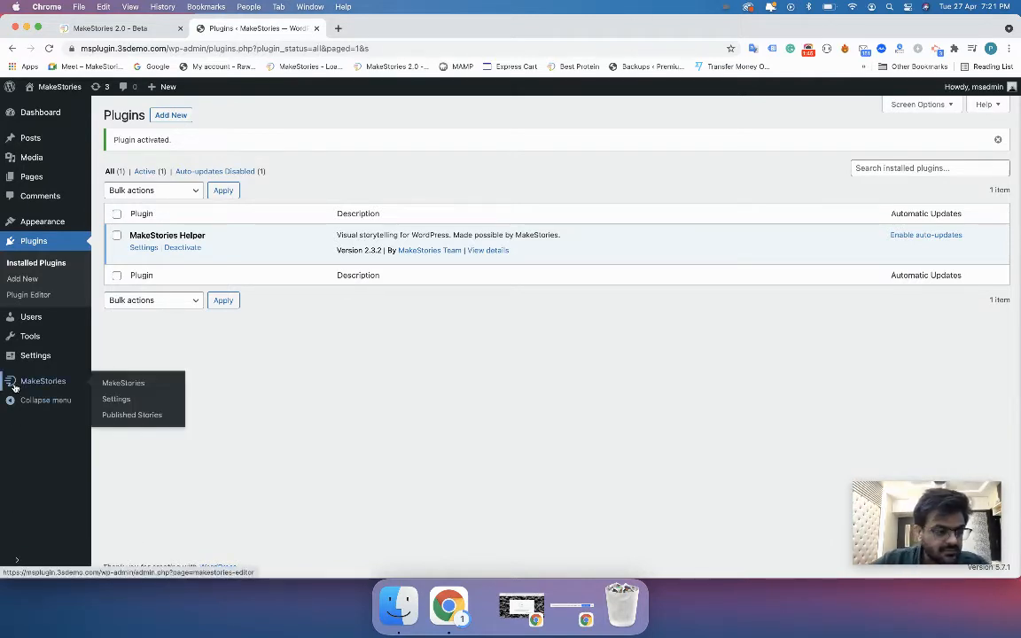
pyautogui.click(20, 389)
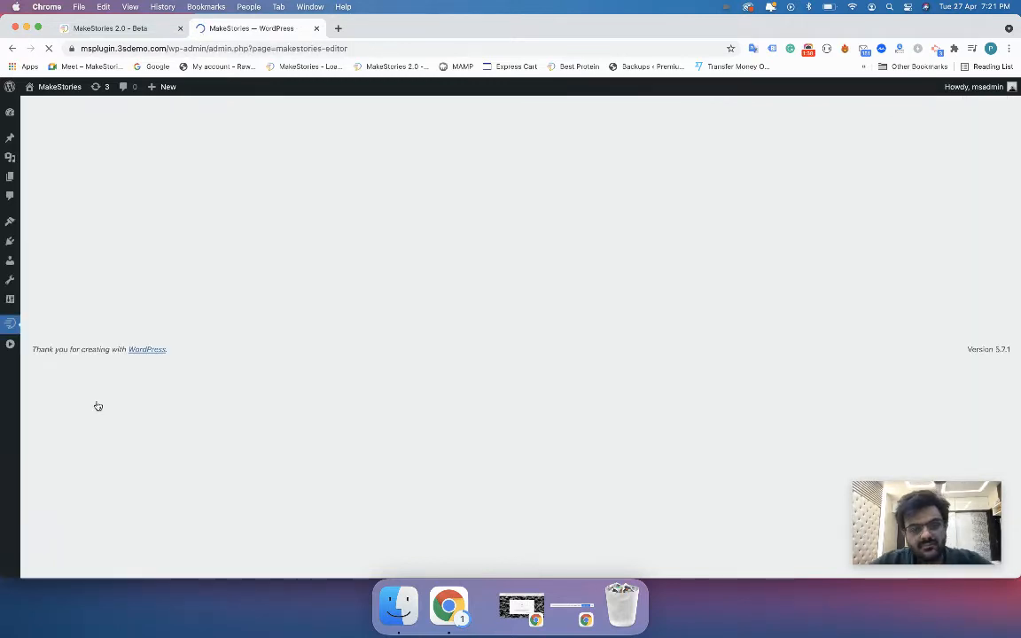
pyautogui.moveTo(942, 532); pyautogui.dragTo(241, 598)
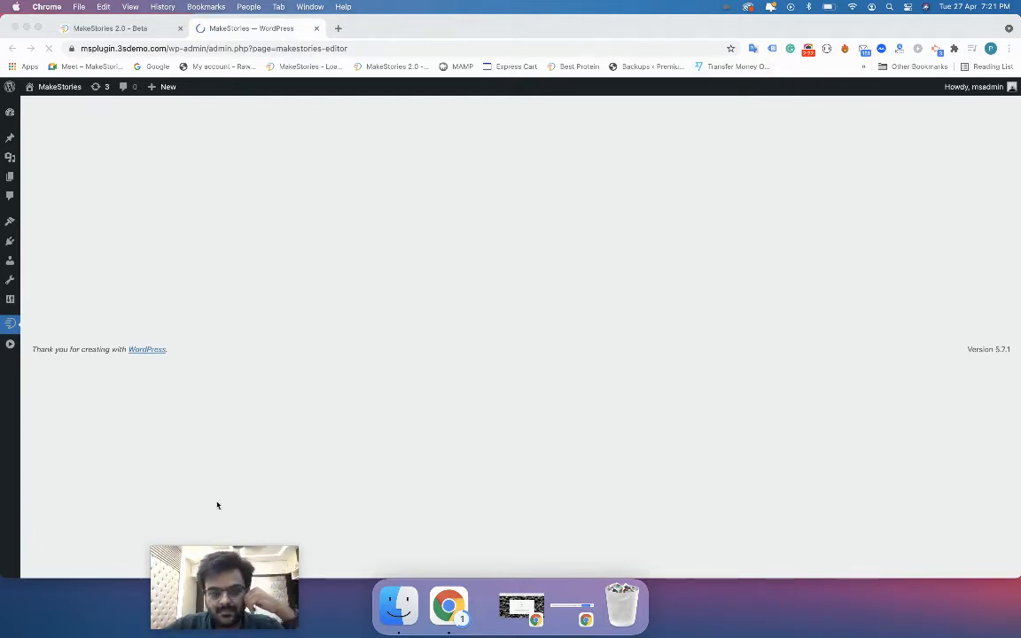
pyautogui.click(11, 558)
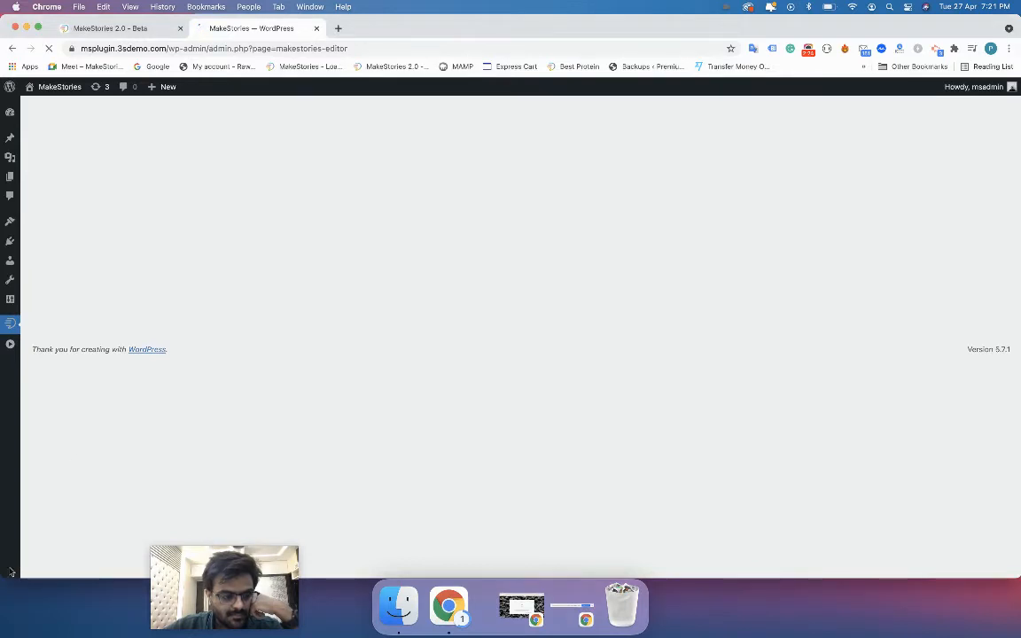
pyautogui.click(807, 48)
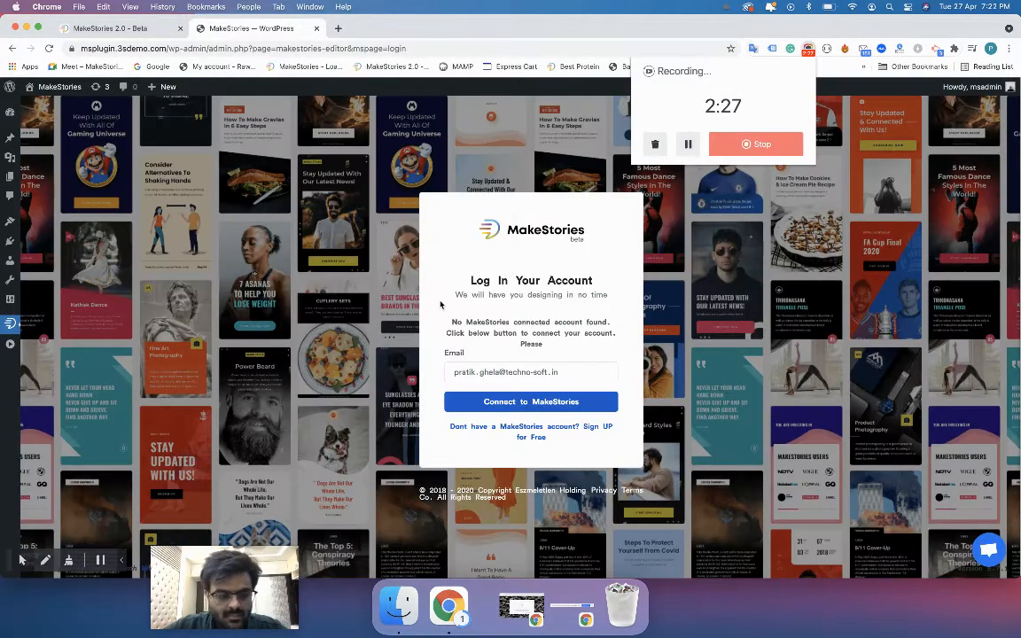
pyautogui.click(439, 303)
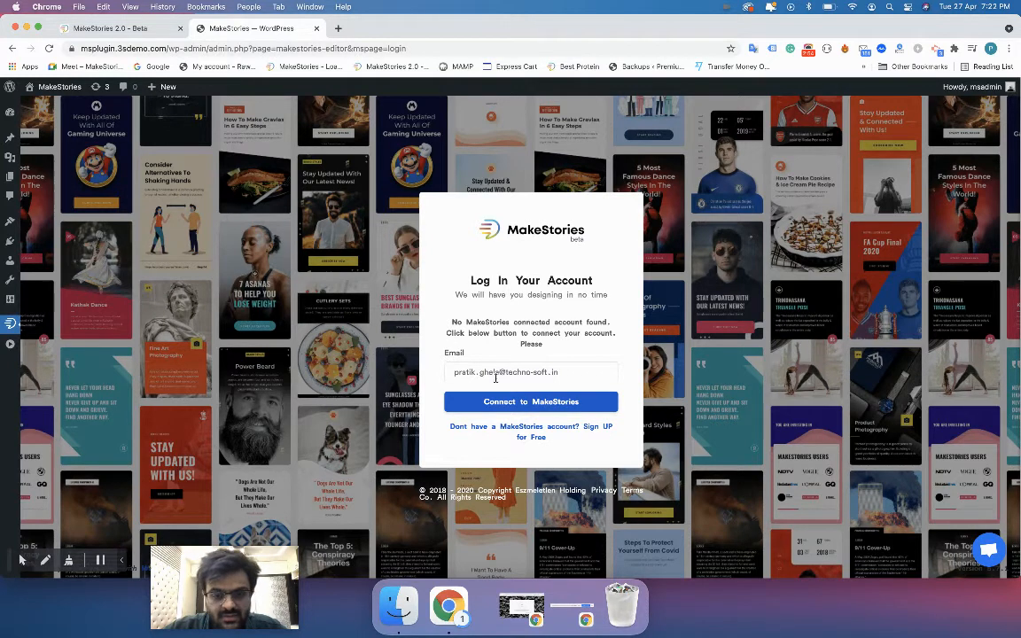
# Send a request to connect this site to MakeStories with the account's prefilled e-mail address.
pyautogui.doubleClick(487, 372)
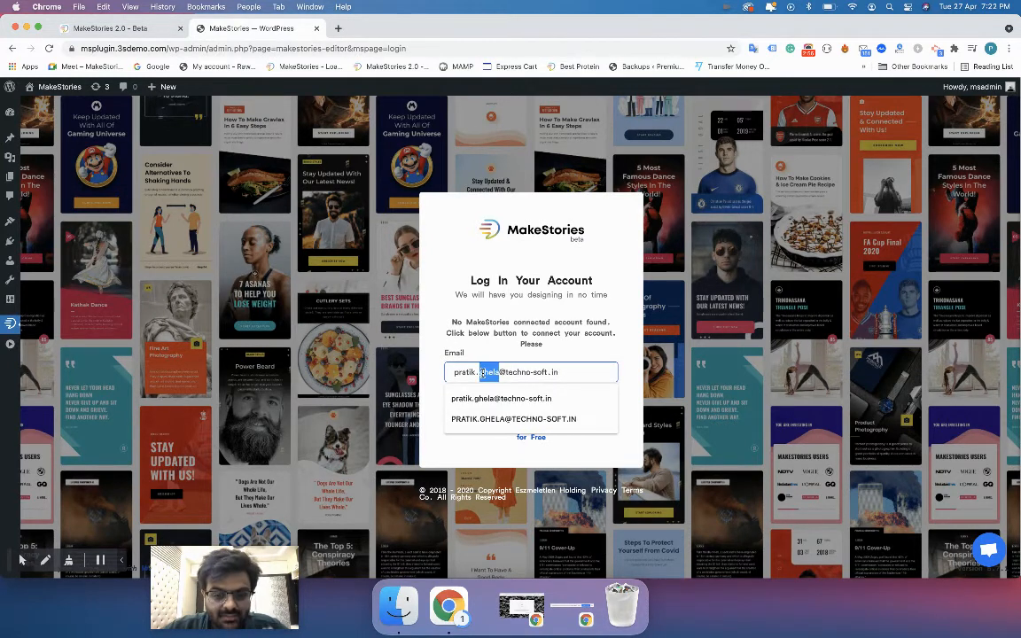
pyautogui.tripleClick(482, 373)
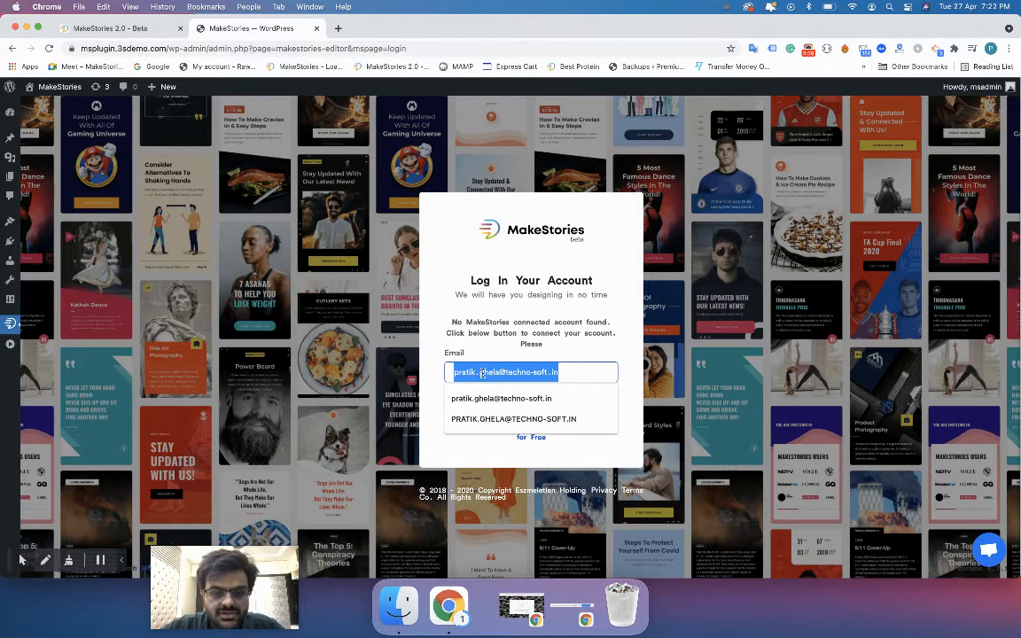
pyautogui.click(562, 371)
pyautogui.tripleClick(560, 372)
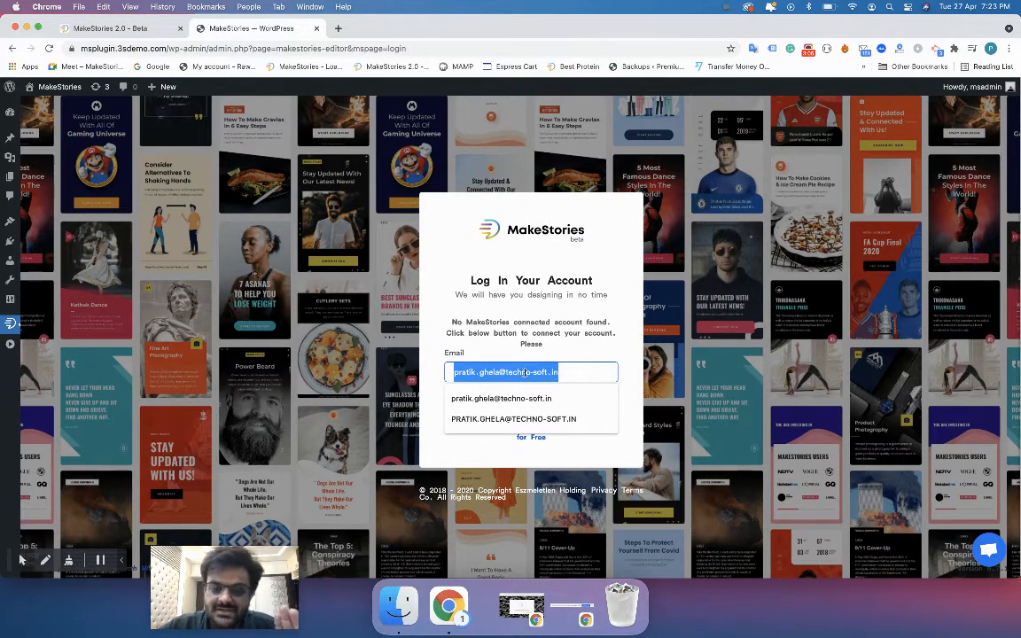
pyautogui.click(519, 361)
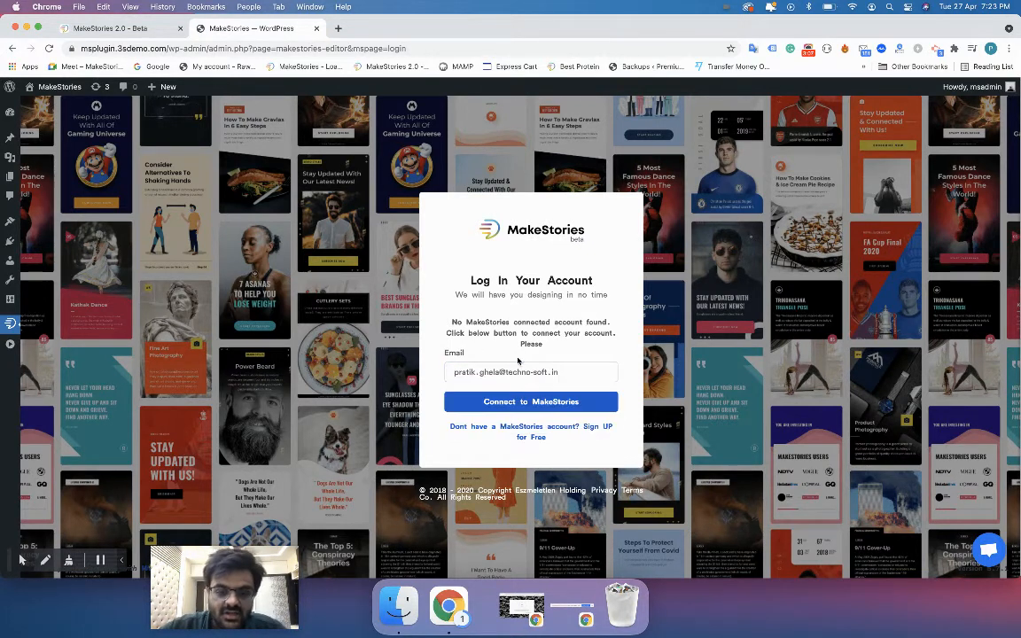
pyautogui.click(506, 401)
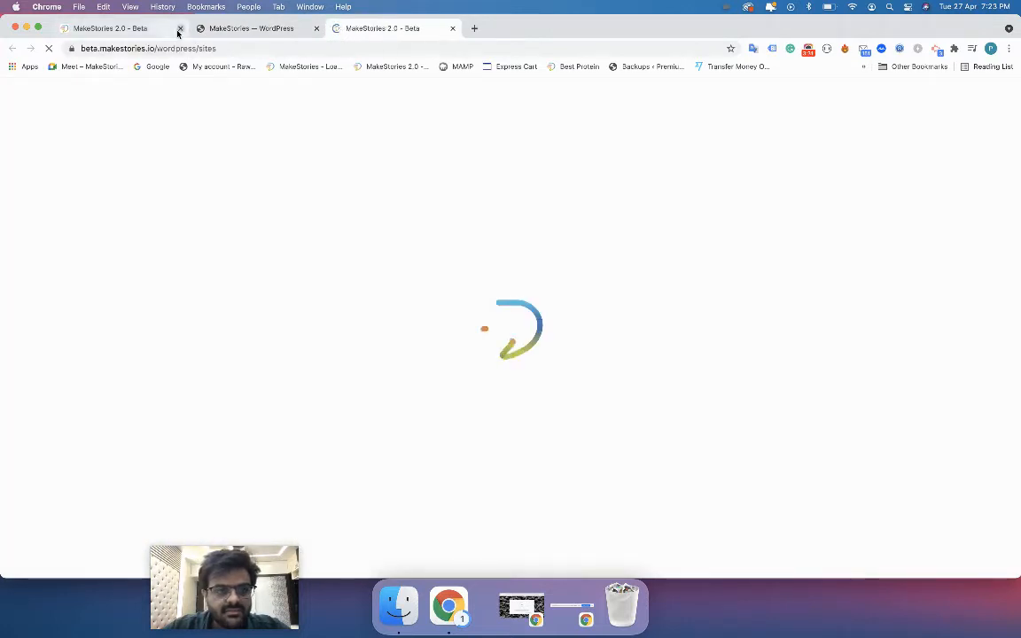
# Find and allow msplugin.3sdemo.com among the MakeStories account's WordPress sites, and confirm in WordPress that the account is verified.
pyautogui.click(180, 28)
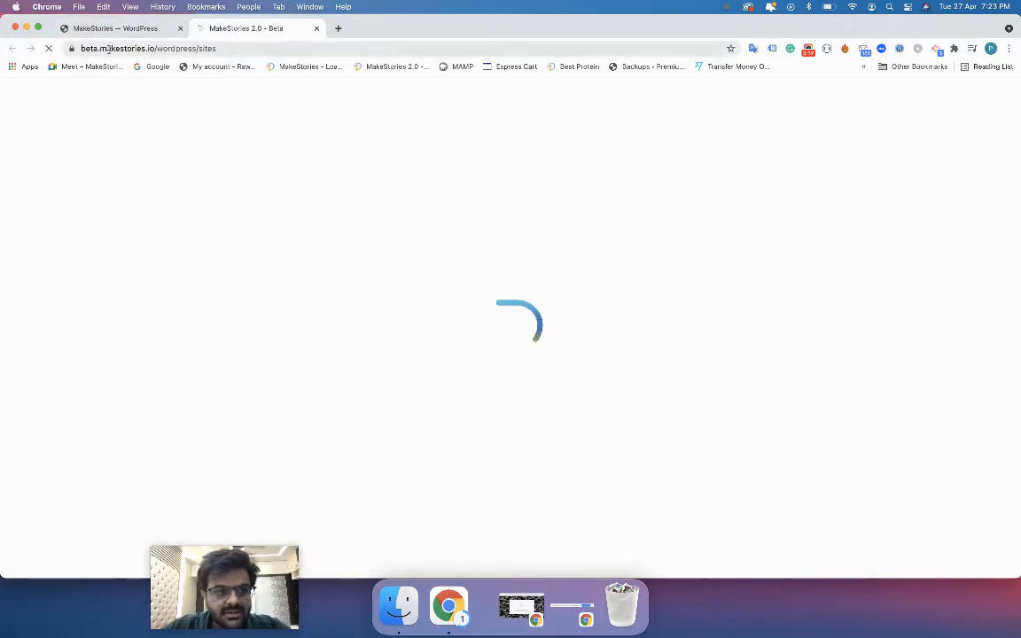
pyautogui.moveTo(156, 48); pyautogui.dragTo(219, 48)
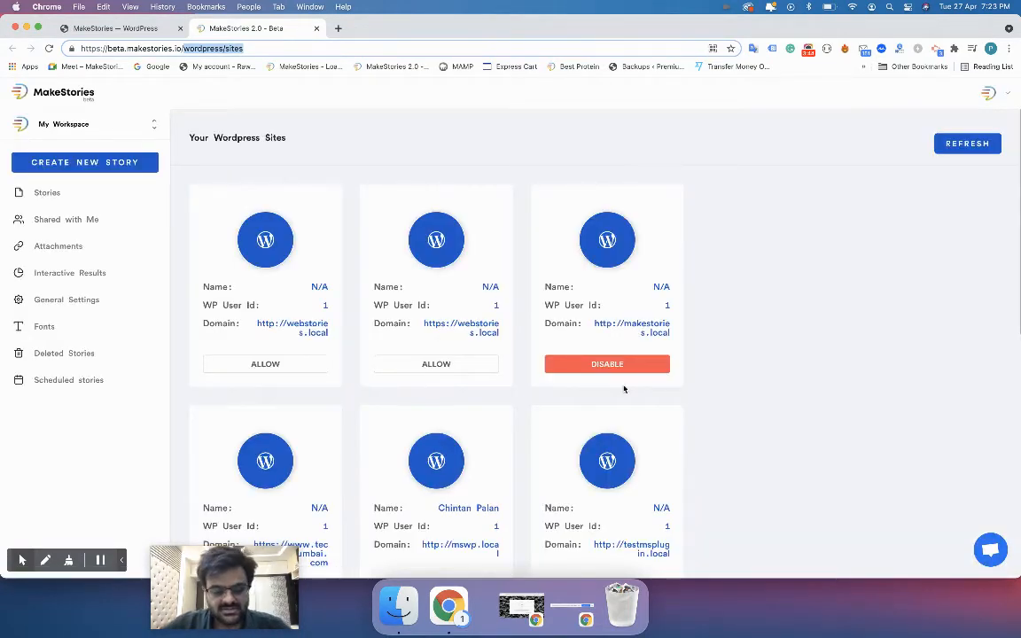
pyautogui.press('super+f')
pyautogui.write('msplugin')
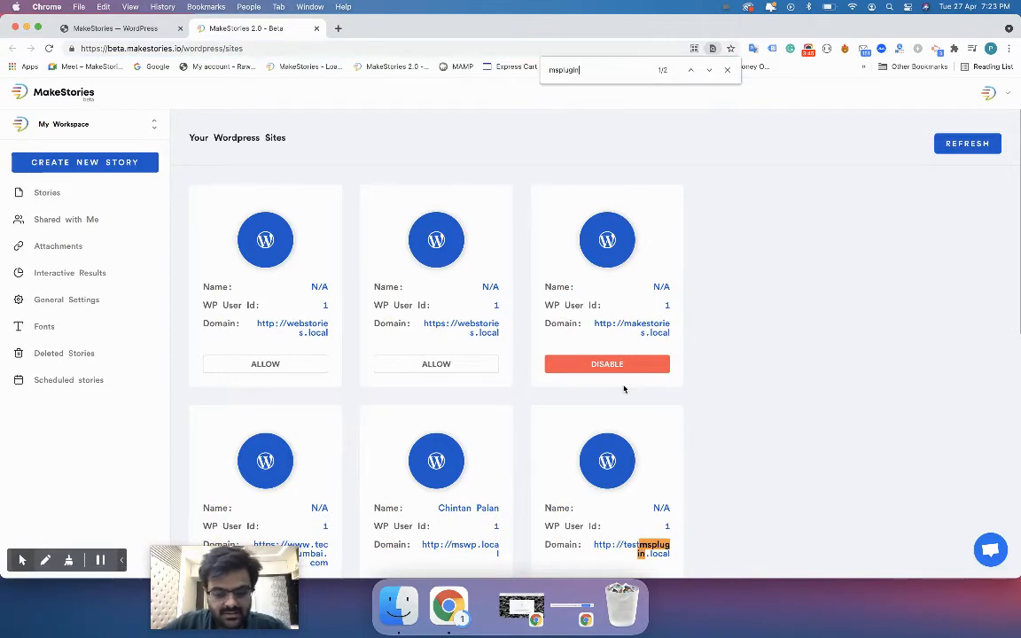
pyautogui.write('.3')
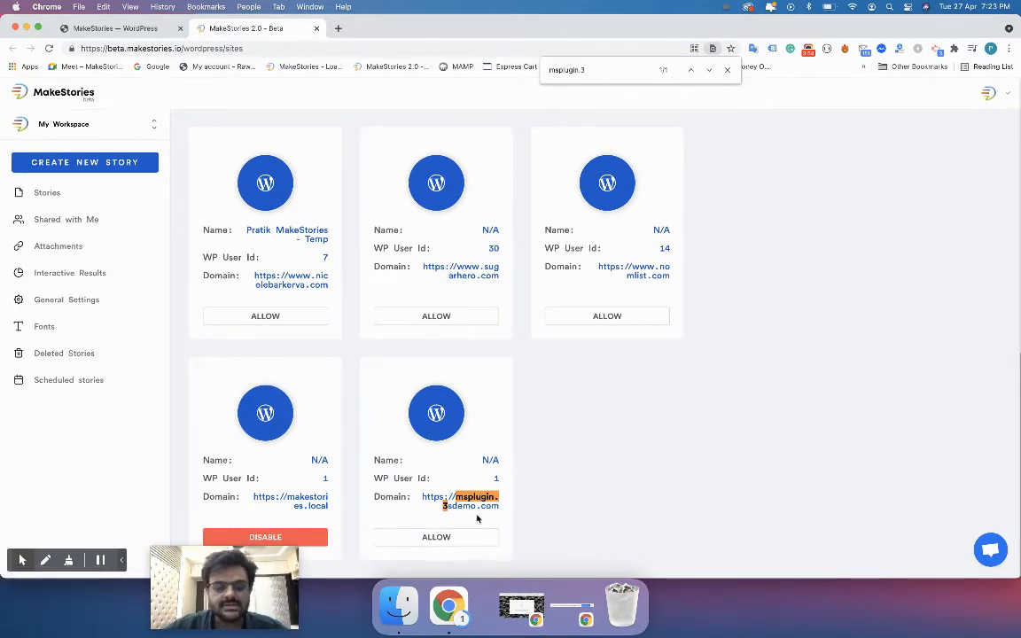
pyautogui.click(436, 539)
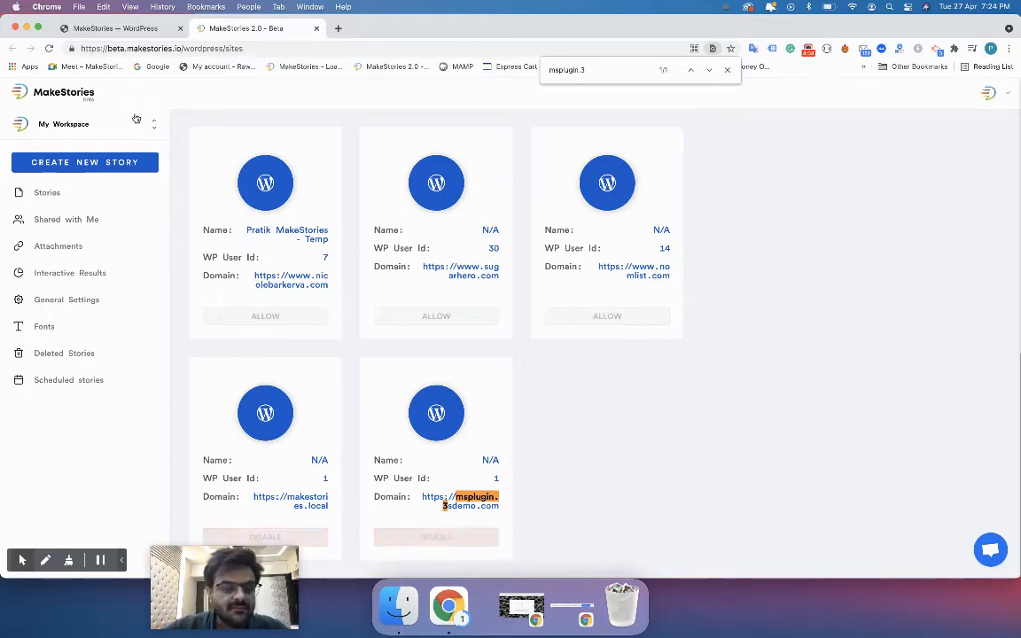
pyautogui.click(115, 31)
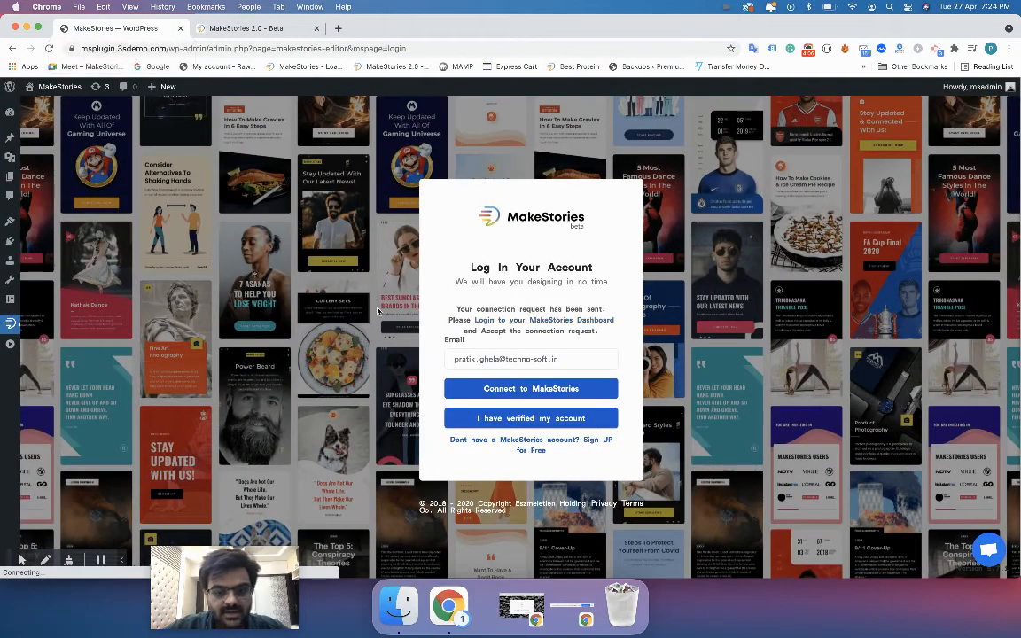
pyautogui.click(545, 424)
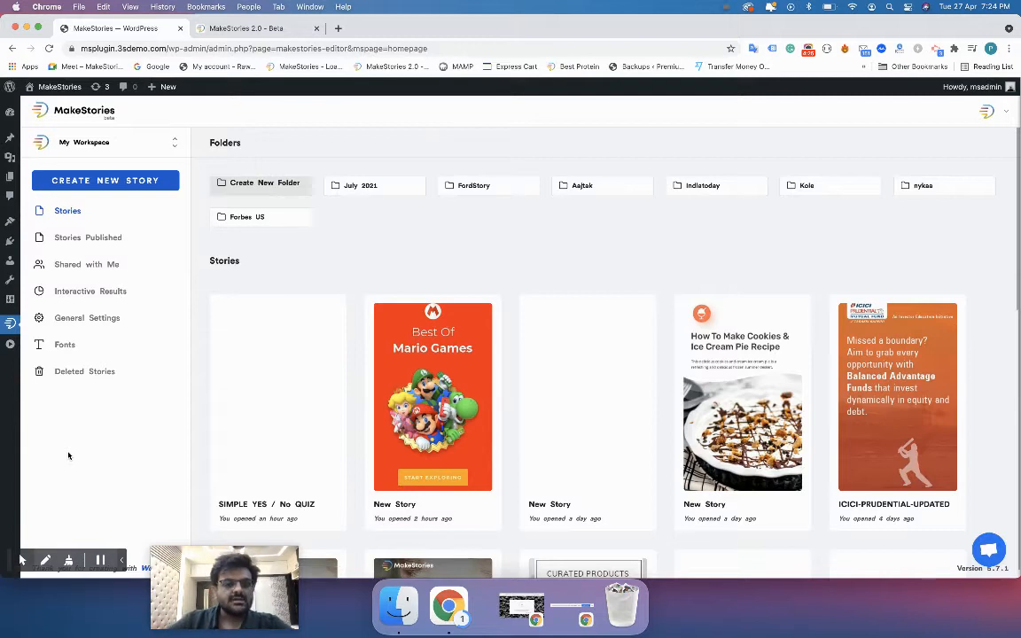
# Compare the stories in the MakeStories web dashboard with those in the WordPress plugin's dashboard.
pyautogui.hotkey('ctrl', 'Tab')
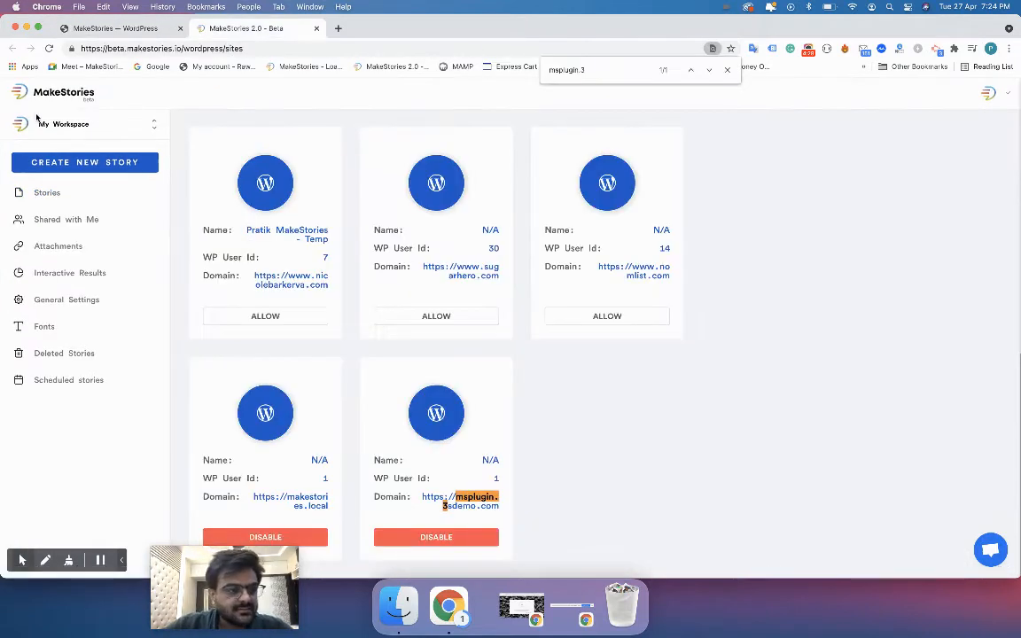
pyautogui.click(40, 194)
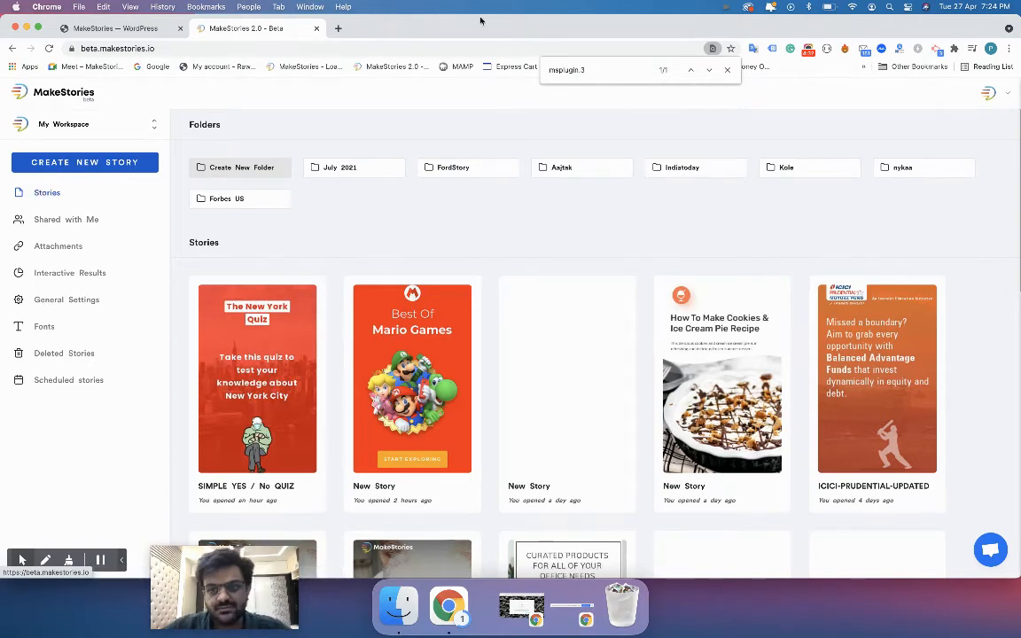
pyautogui.click(727, 70)
pyautogui.hotkey('ctrl', 'shift', 'Tab')
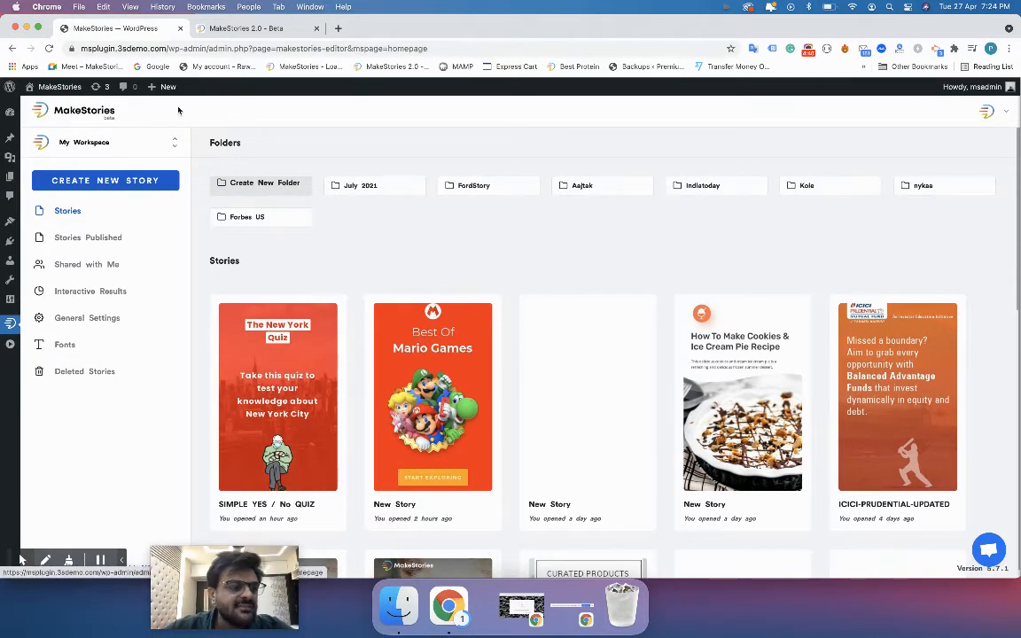
pyautogui.click(210, 31)
pyautogui.click(124, 29)
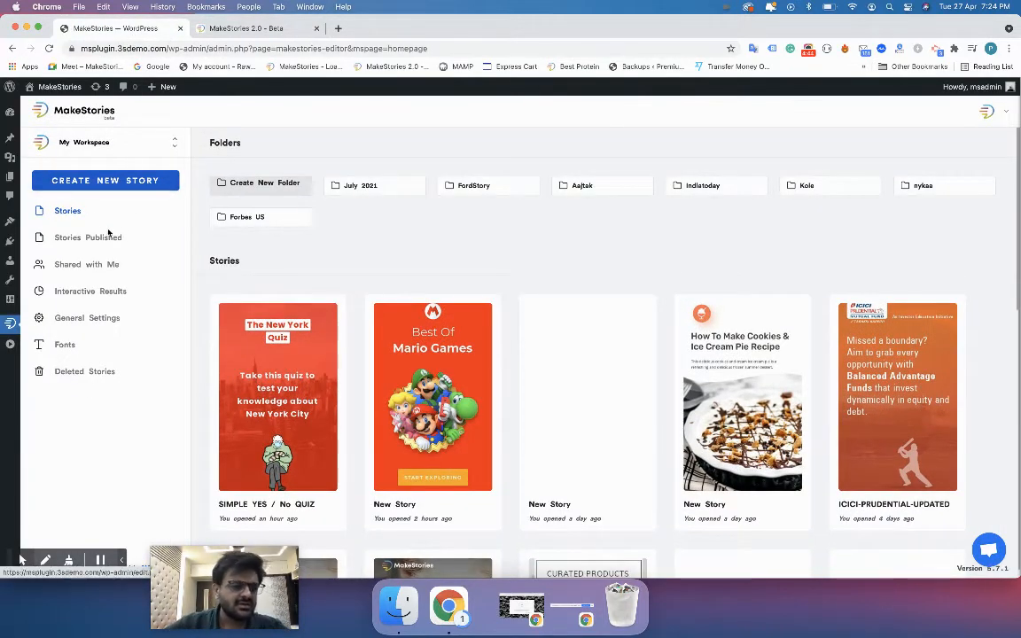
pyautogui.hotkey('ctrl', 'Tab')
pyautogui.hotkey('ctrl', 'Tab')
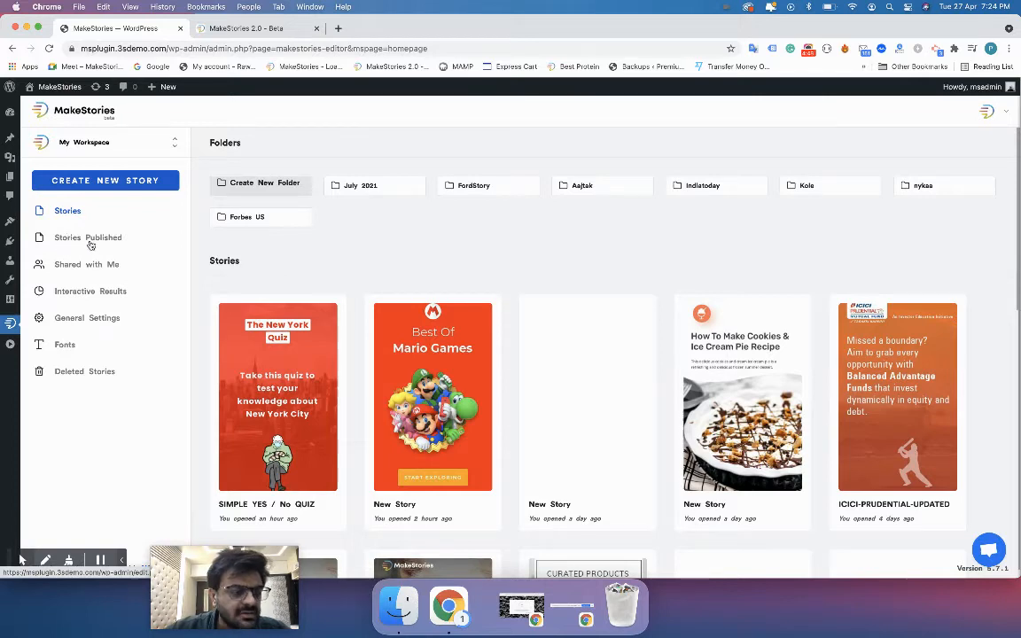
# View the list of published web stories in WordPress and return to the MakeStories dashboard.
pyautogui.click(92, 239)
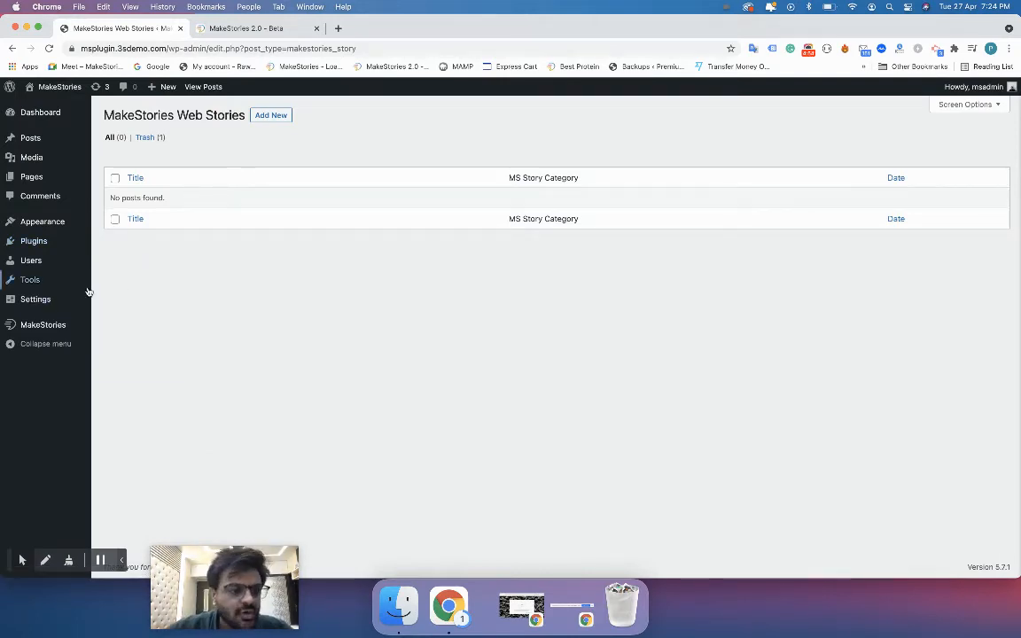
pyautogui.click(72, 326)
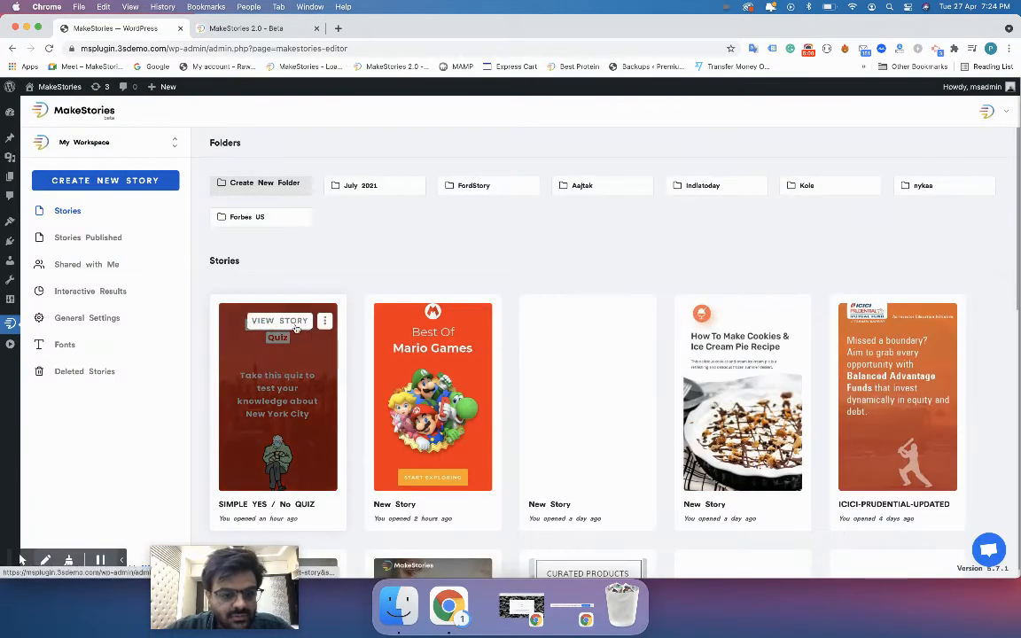
# Open the MakeStories plugin settings and examine the story slug.
pyautogui.click(10, 344)
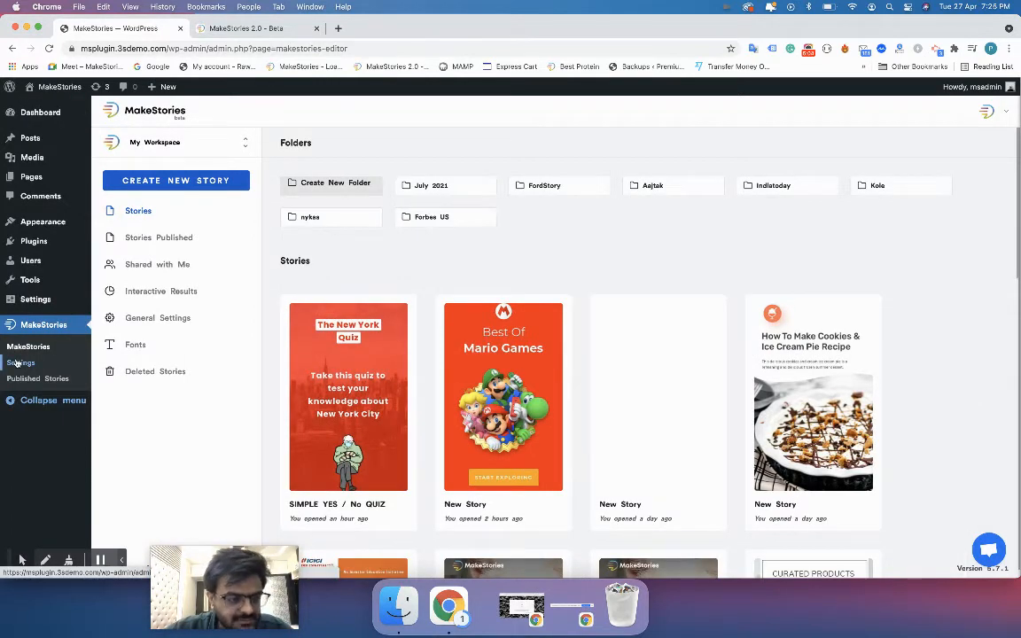
pyautogui.click(17, 363)
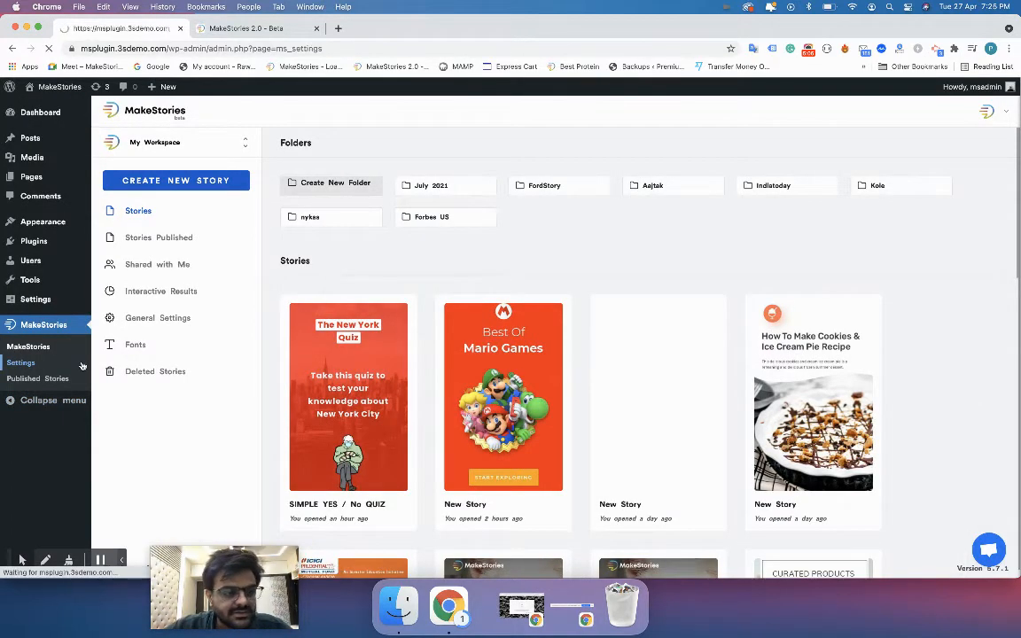
pyautogui.click(242, 144)
pyautogui.doubleClick(242, 143)
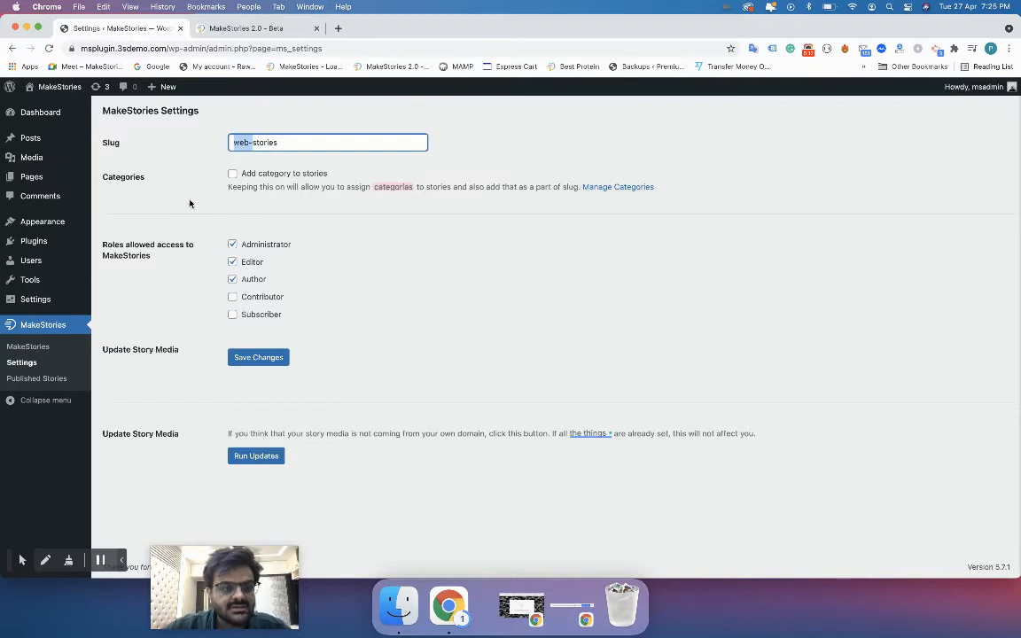
# View the Hello world! post on the site, examine the path in its web address, and return to the posts list.
pyautogui.moveTo(41, 170)
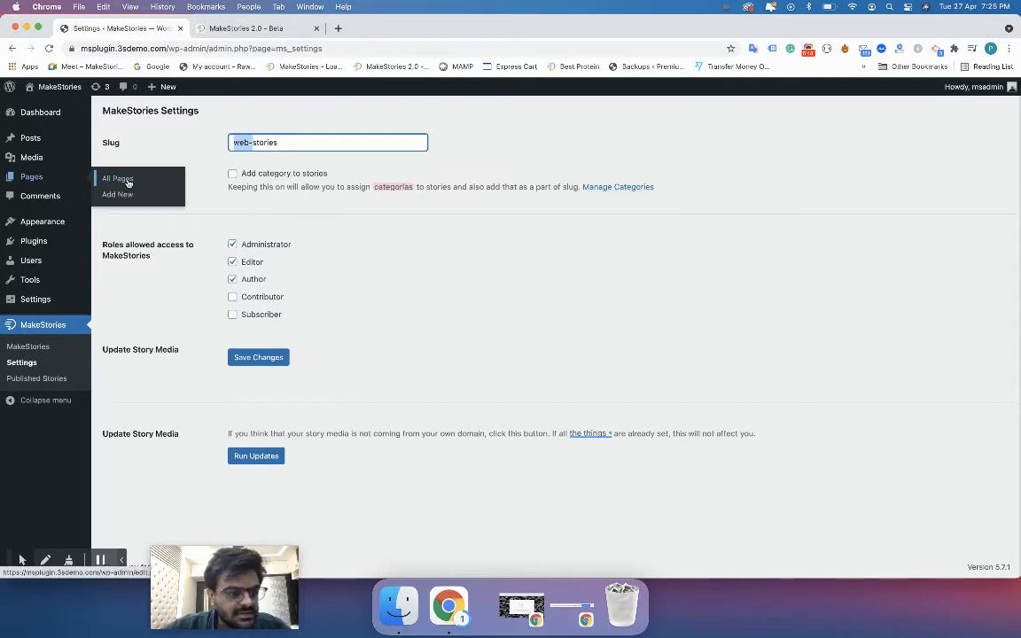
pyautogui.click(112, 141)
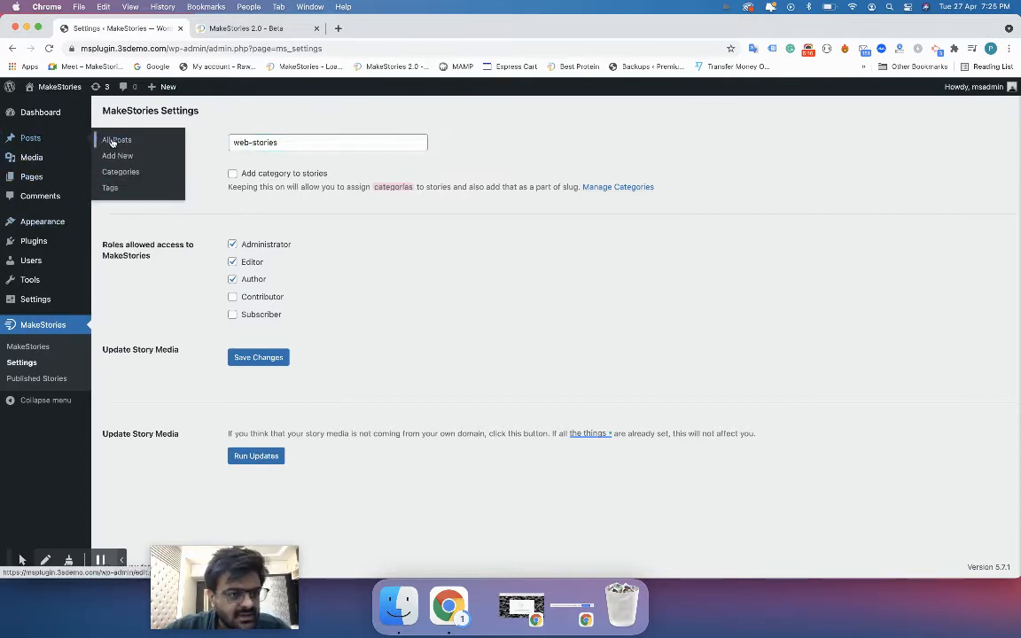
pyautogui.keyDown('super'); pyautogui.click(222, 213); pyautogui.keyUp('super')
pyautogui.click(364, 29)
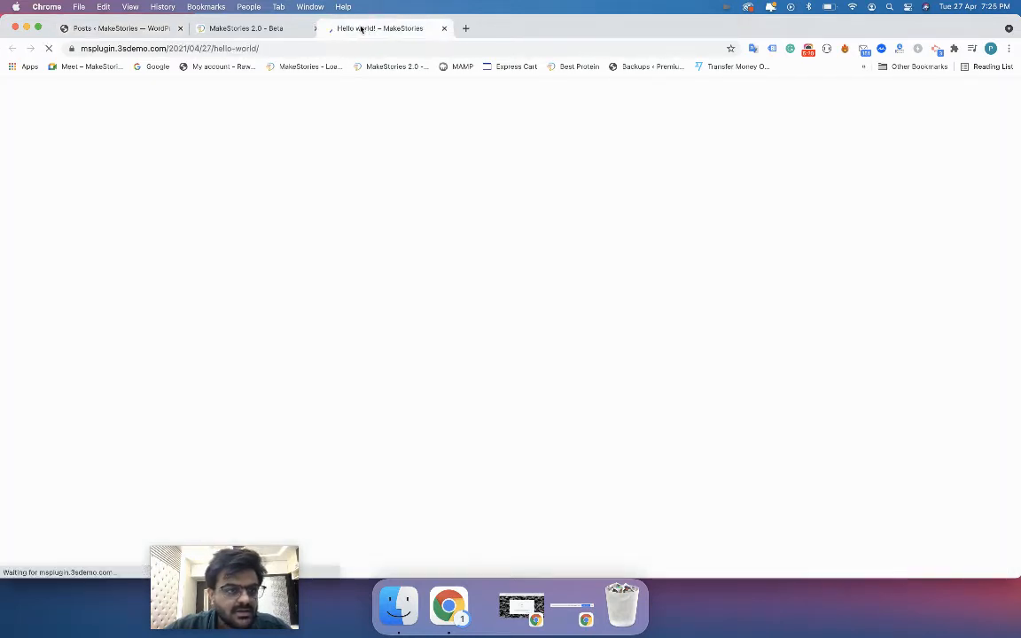
pyautogui.moveTo(360, 28); pyautogui.dragTo(264, 29)
pyautogui.moveTo(168, 49); pyautogui.dragTo(305, 47)
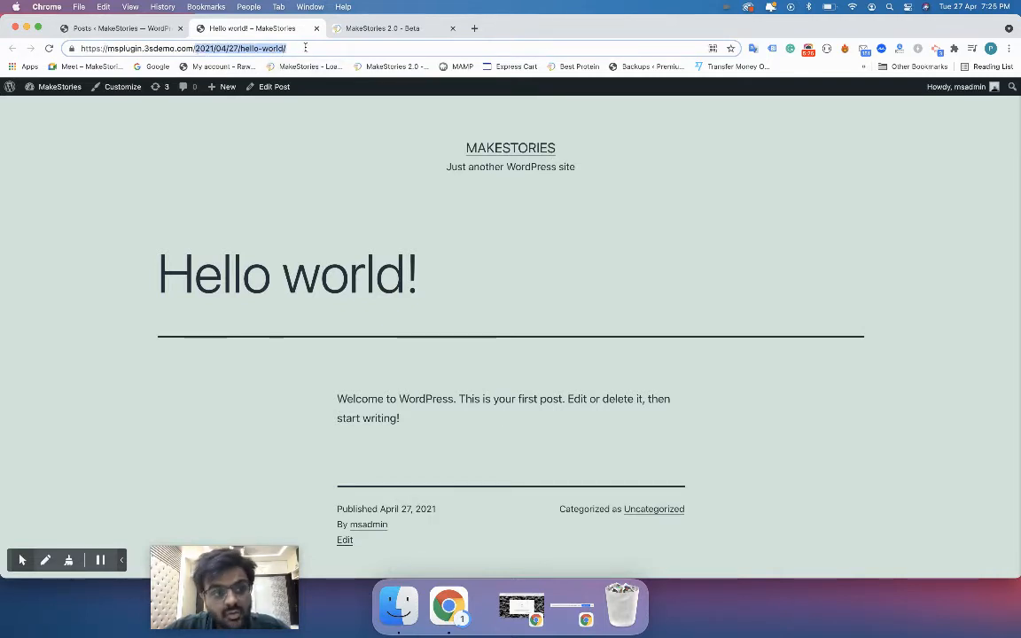
pyautogui.press('super+w')
pyautogui.click(133, 29)
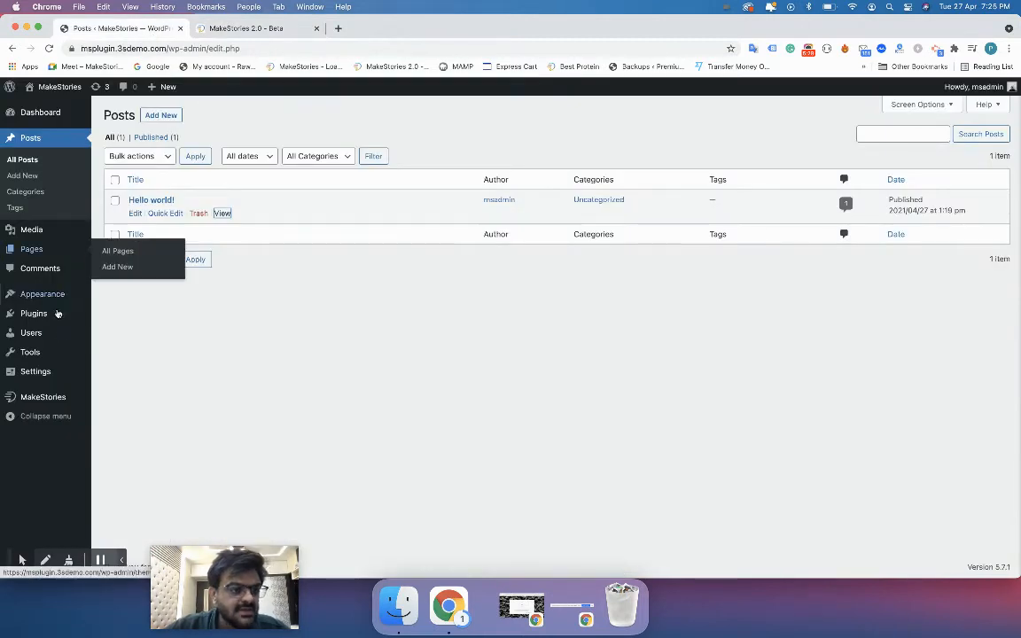
# Reopen the MakeStories plugin settings and examine the site's domain in the web address.
pyautogui.moveTo(69, 335)
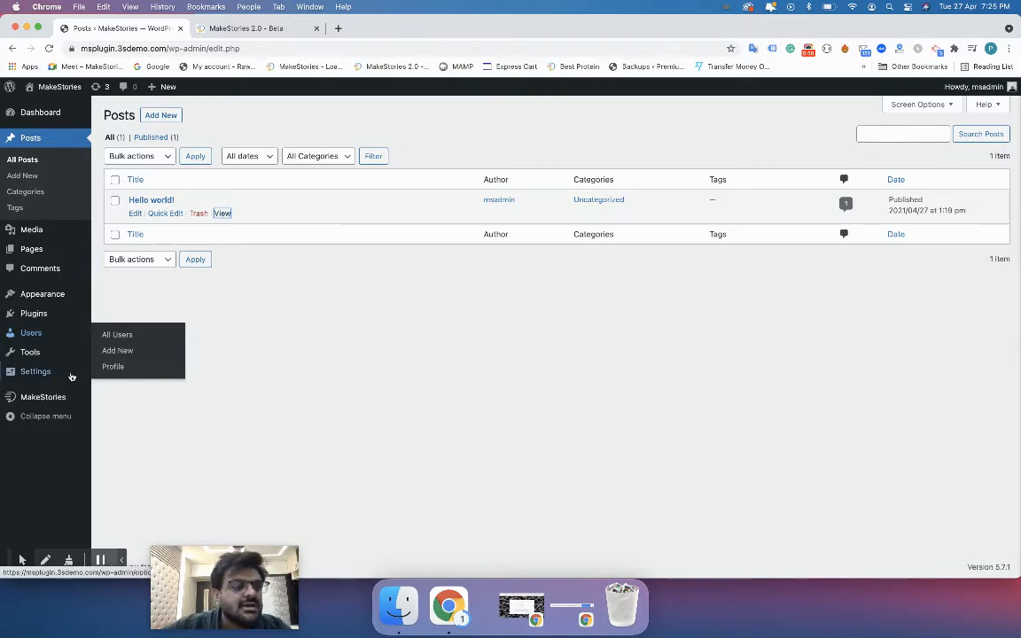
pyautogui.click(114, 399)
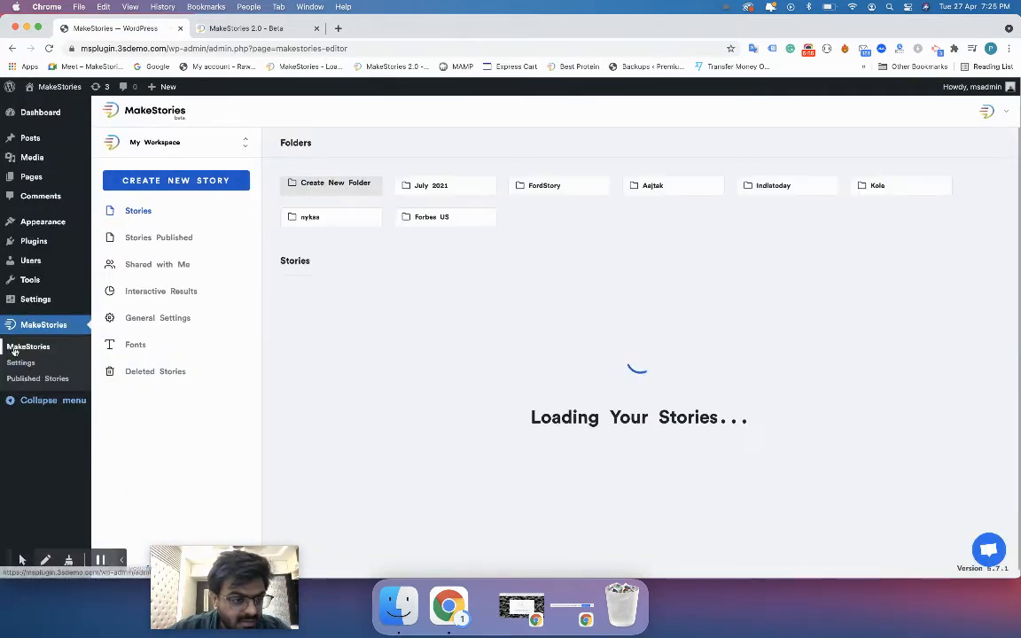
pyautogui.click(23, 361)
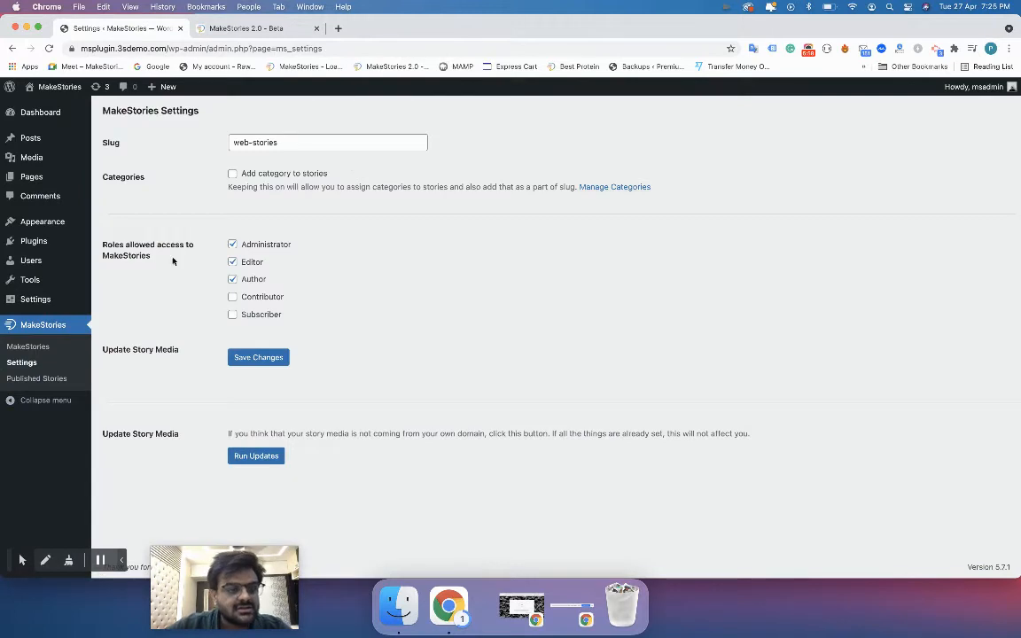
pyautogui.moveTo(79, 49); pyautogui.dragTo(166, 49)
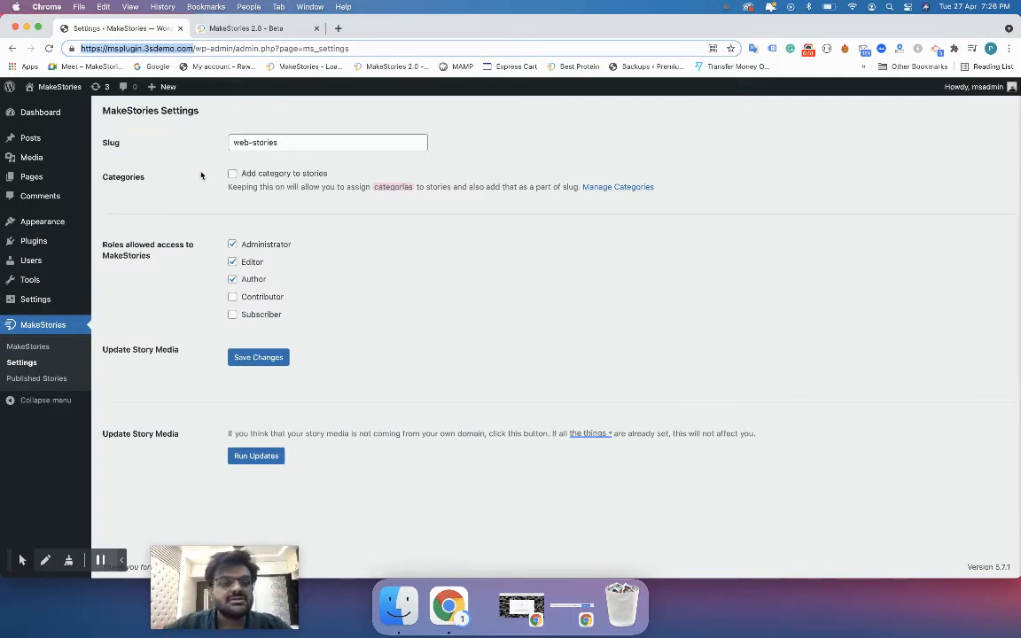
# Replace the story slug with foodstories and shorten it to stories.
pyautogui.click(255, 143)
pyautogui.tripleClick(245, 144)
pyautogui.press('BackSpace')
pyautogui.write('foodstories')
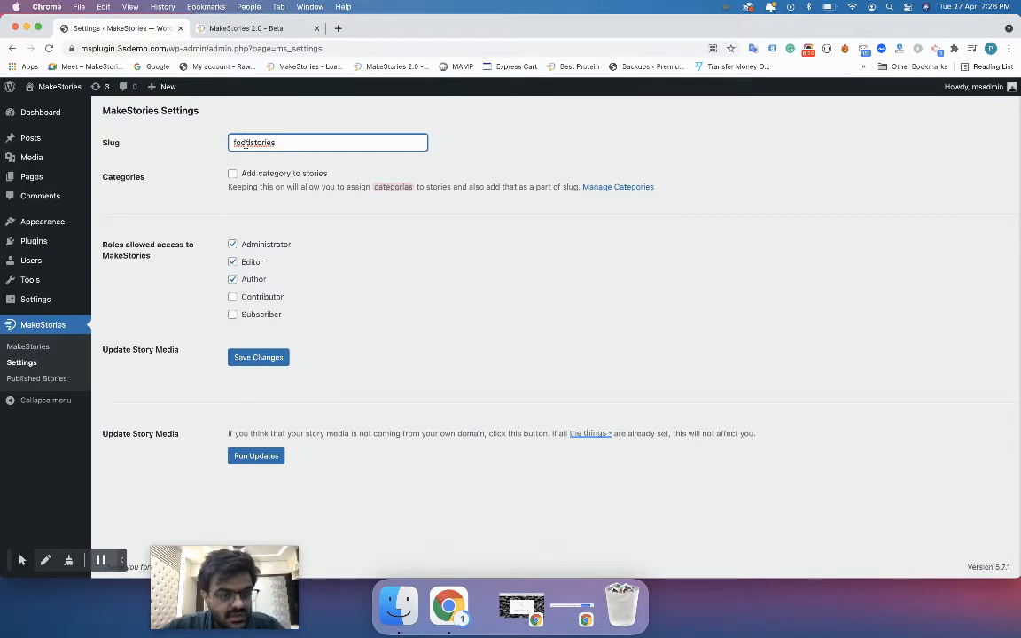
pyautogui.click(124, 561)
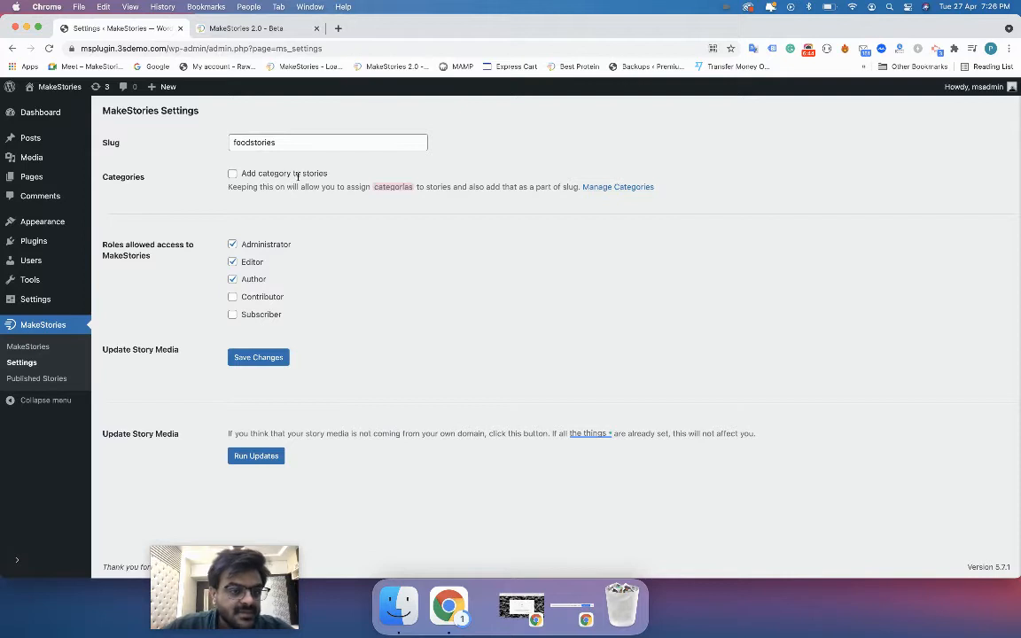
pyautogui.moveTo(250, 143); pyautogui.dragTo(230, 143)
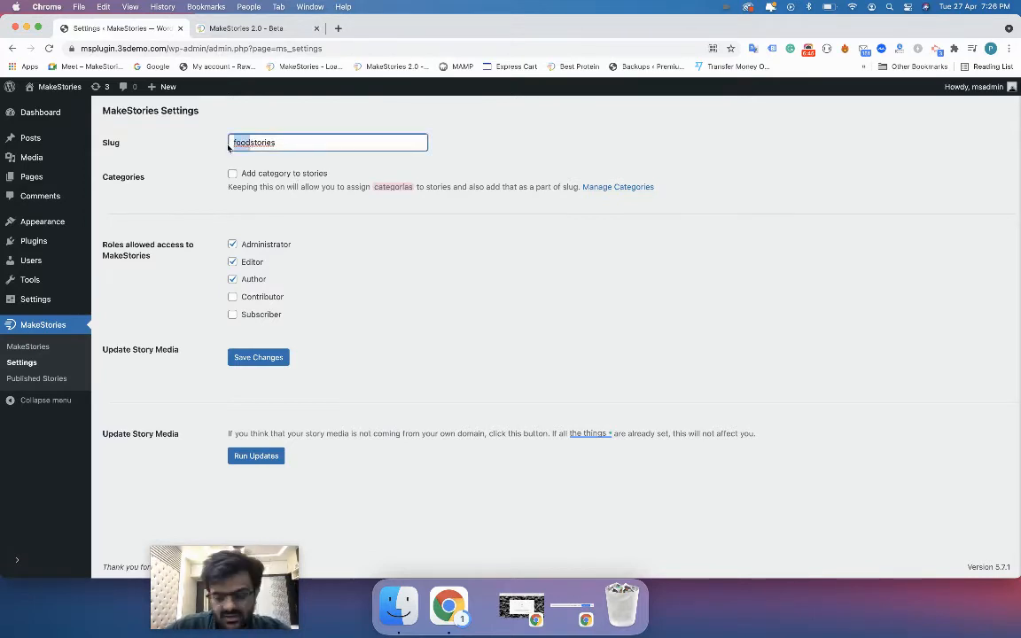
pyautogui.press('BackSpace')
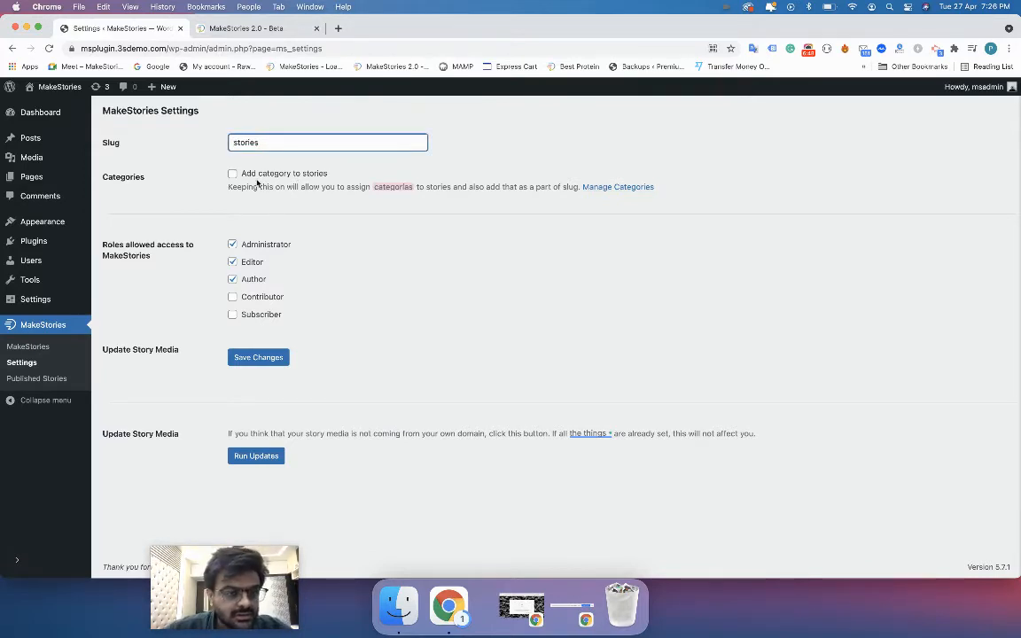
# Enable adding categories to stories and keep Uncategorized as the default category.
pyautogui.moveTo(131, 180); pyautogui.dragTo(172, 186)
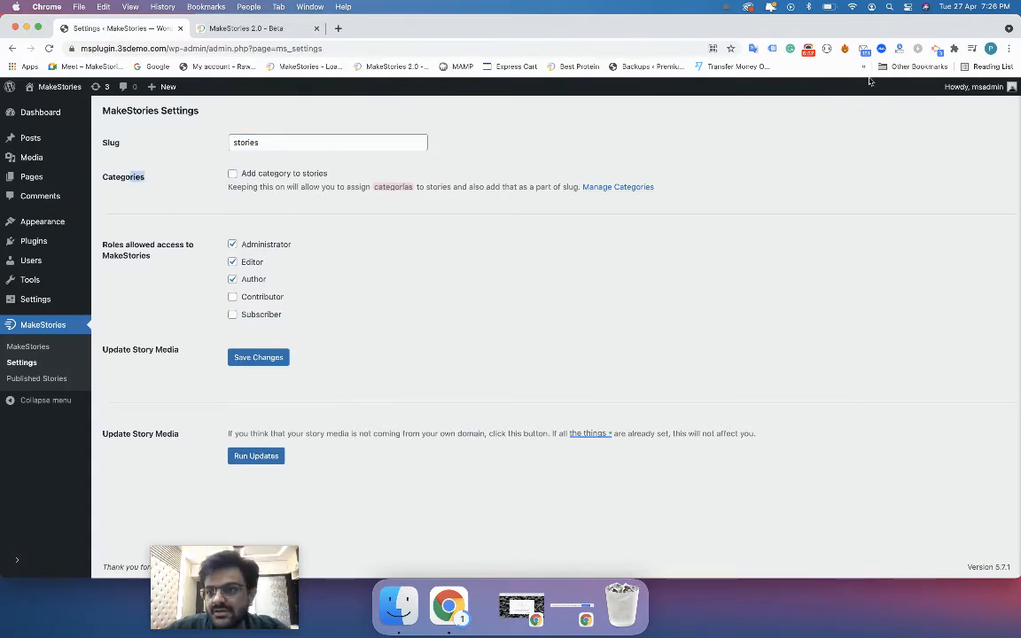
pyautogui.click(708, 76)
pyautogui.click(646, 135)
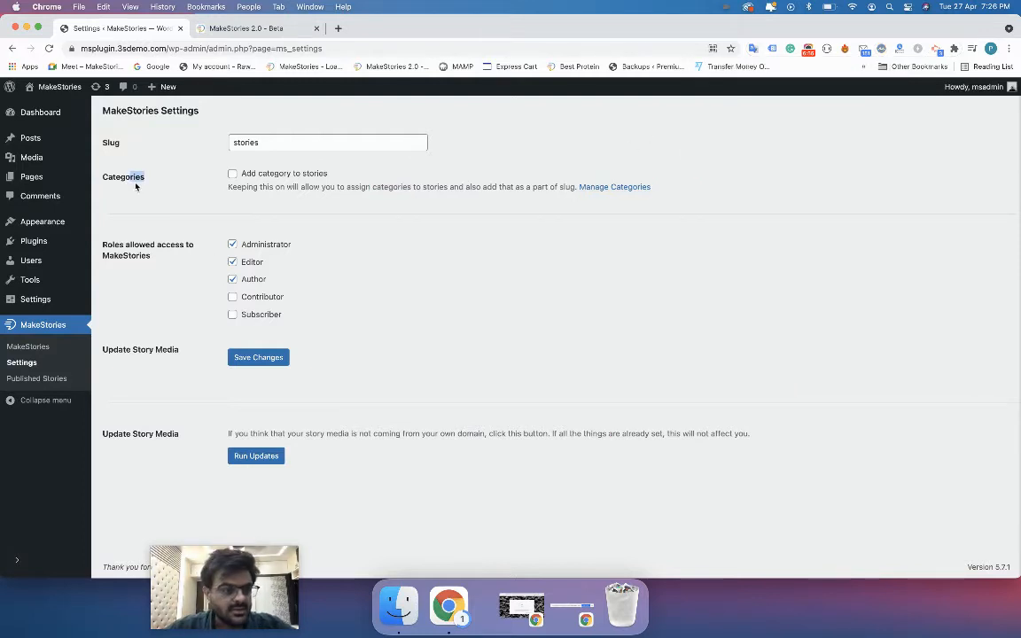
pyautogui.click(232, 175)
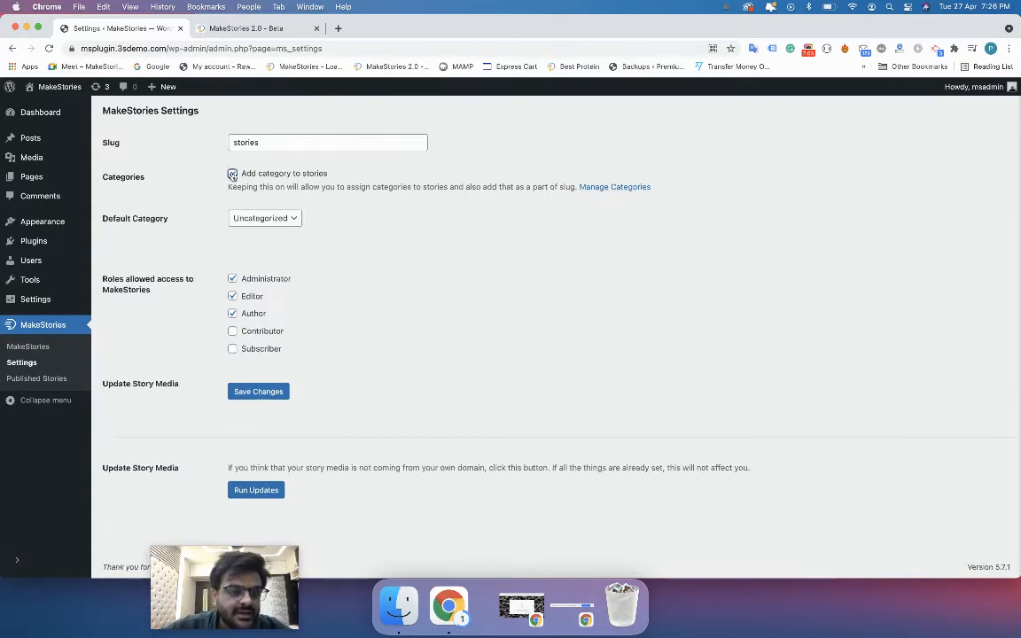
pyautogui.click(260, 219)
pyautogui.click(201, 251)
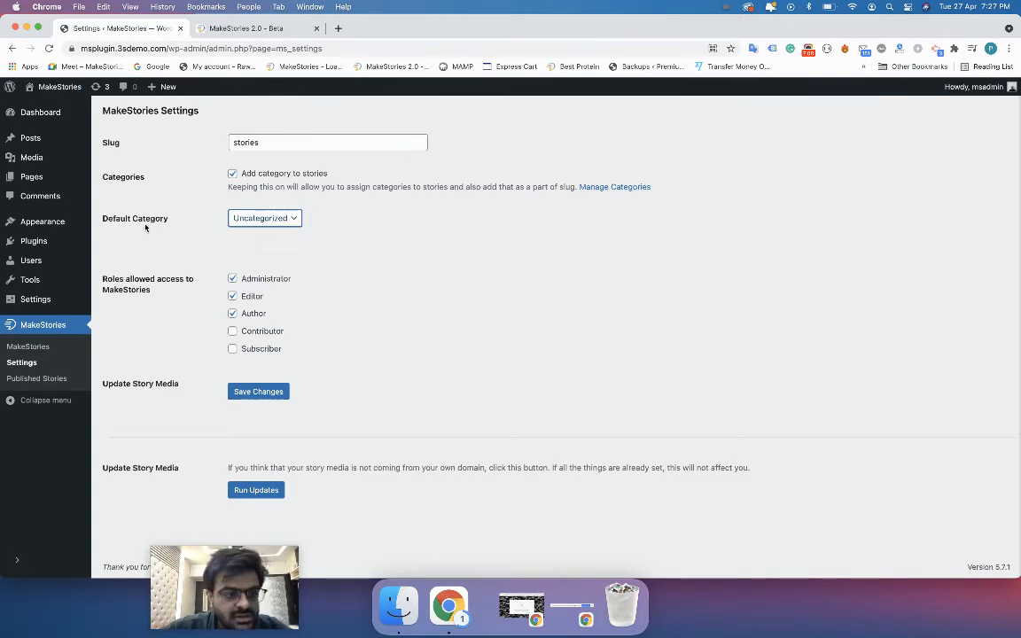
pyautogui.click(243, 223)
pyautogui.click(239, 257)
pyautogui.scroll(-1, 217, 384)
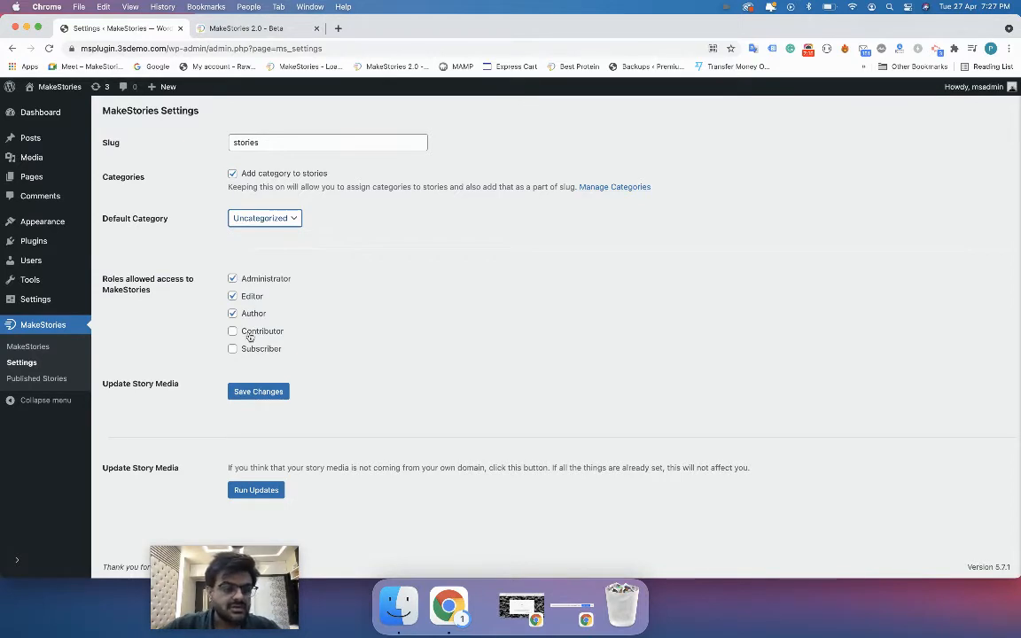
# Remove MakeStories access from the Editor and Author roles and restore it for both.
pyautogui.click(245, 298)
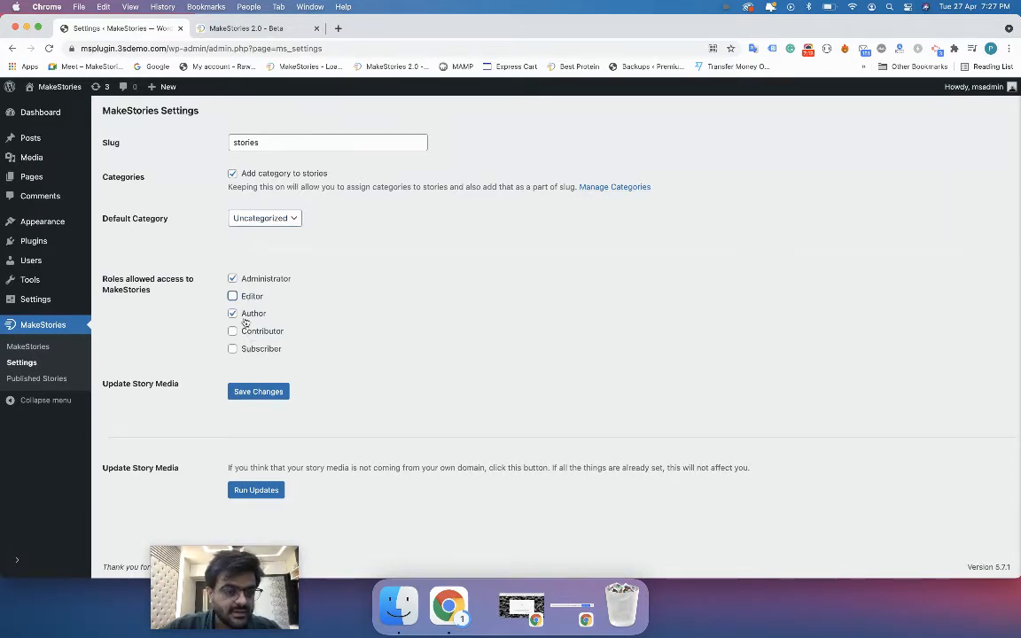
pyautogui.click(248, 316)
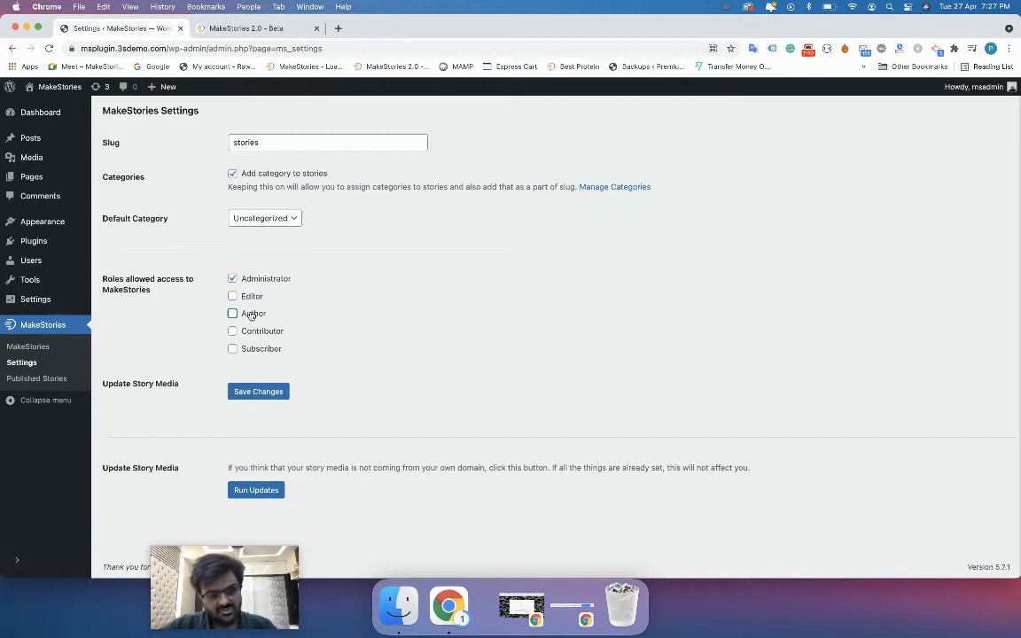
pyautogui.click(251, 315)
pyautogui.click(251, 298)
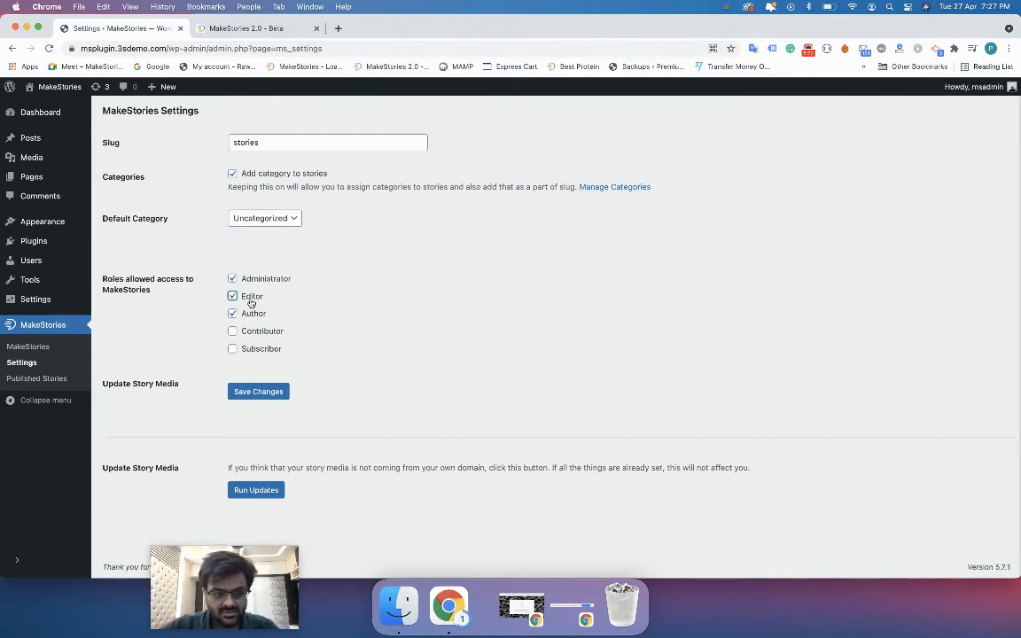
# Save the MakeStories settings and reload the page.
pyautogui.click(256, 395)
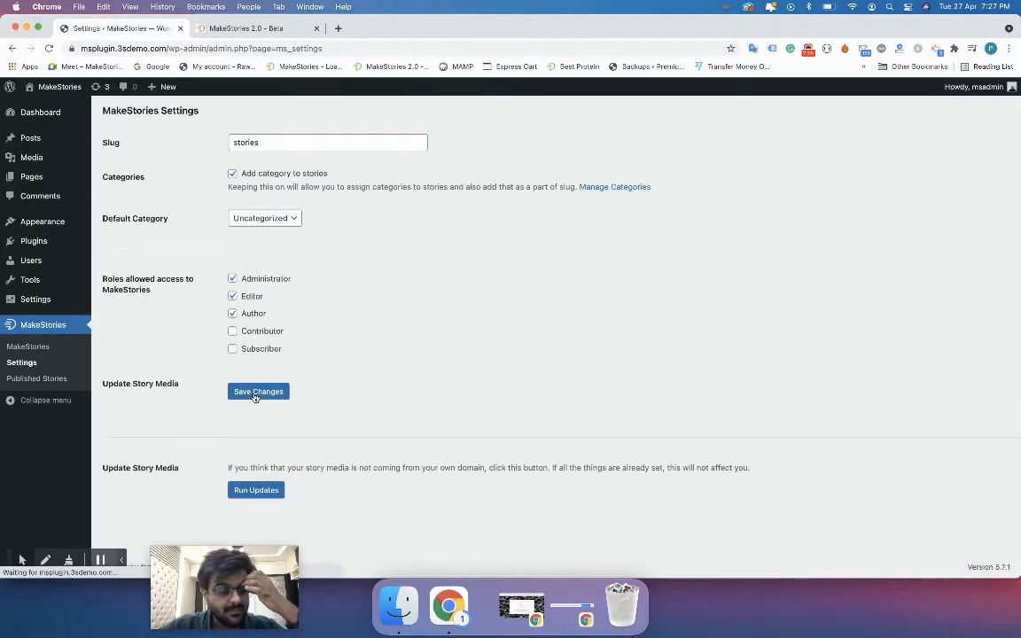
pyautogui.click(50, 50)
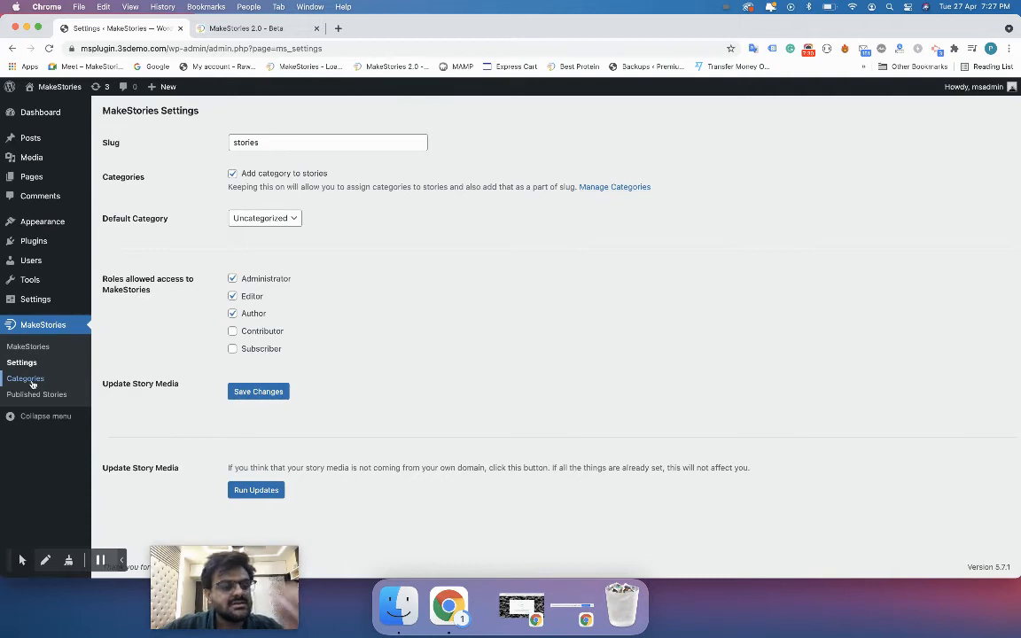
# Add food and travel as new MakeStories story categories.
pyautogui.click(32, 382)
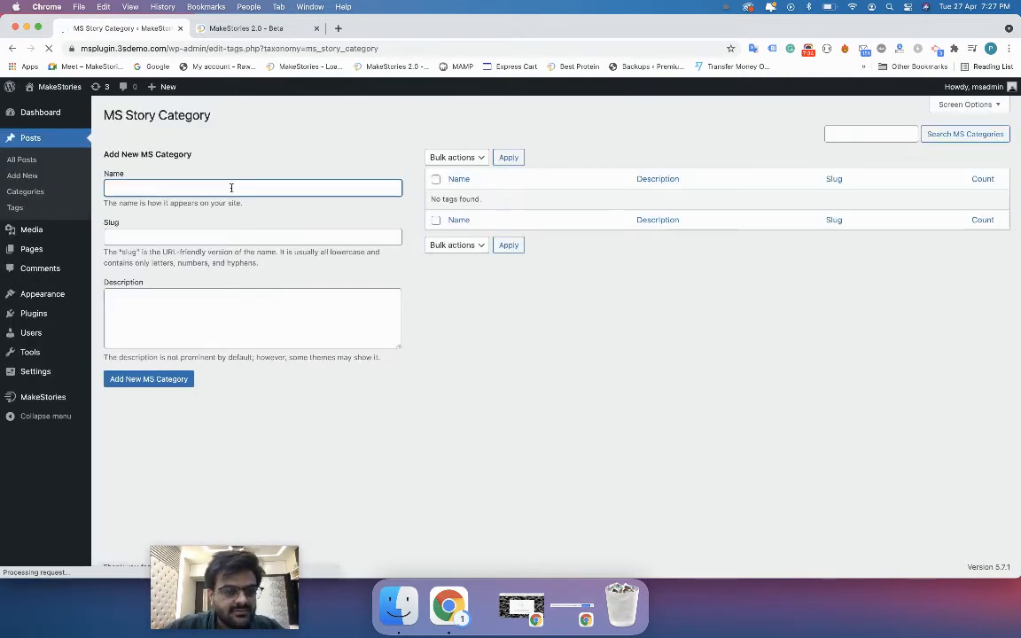
pyautogui.write('food')
pyautogui.press('Return')
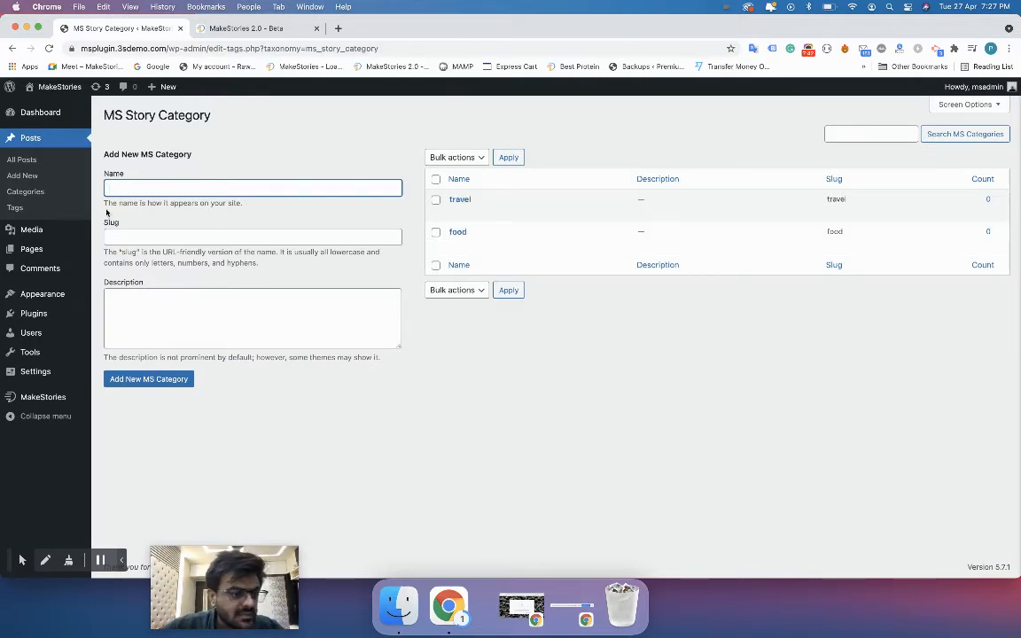
# Open the SIMPLE YES / No QUIZ story in the MakeStories editor and look at its publishing options.
pyautogui.click(41, 397)
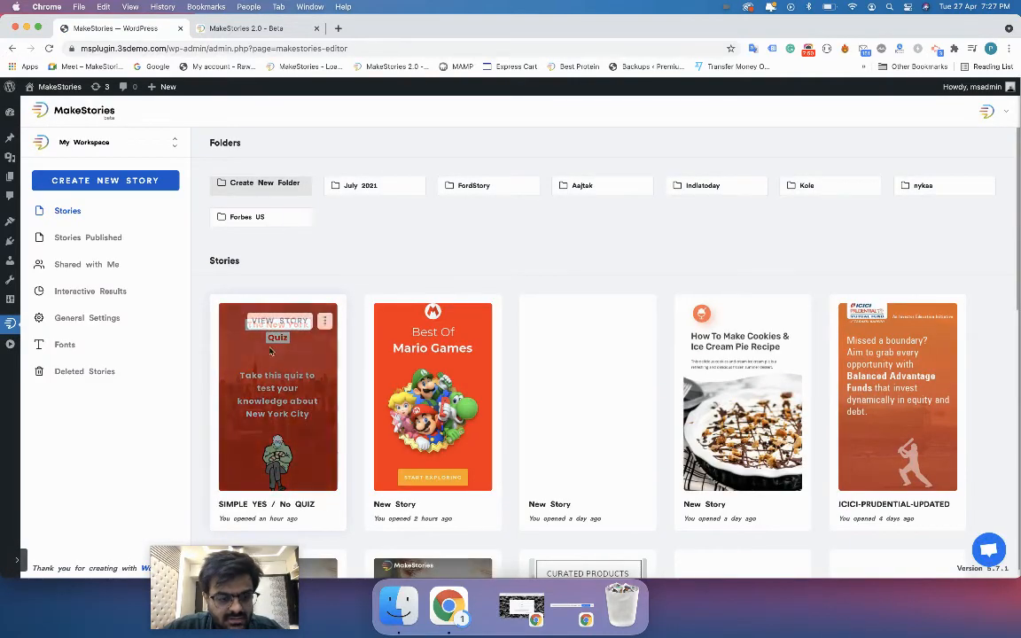
pyautogui.click(276, 323)
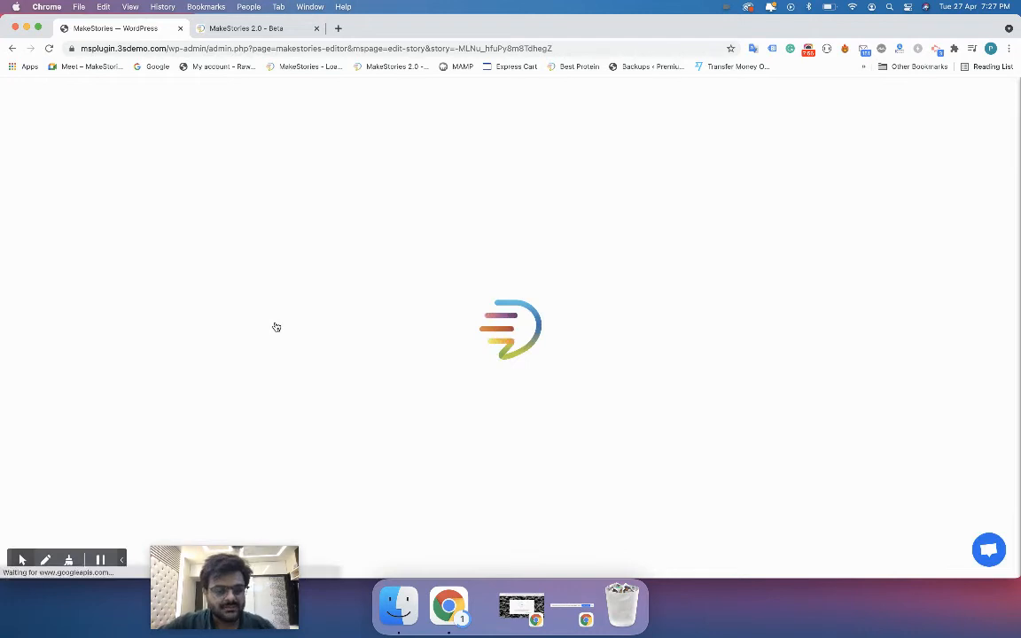
pyautogui.click(122, 559)
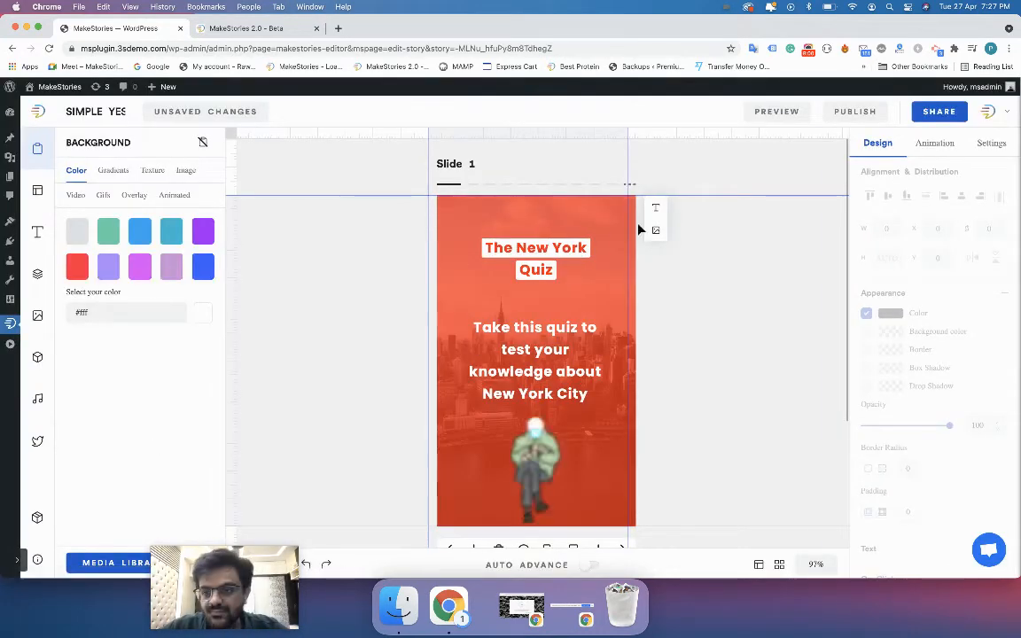
pyautogui.click(855, 110)
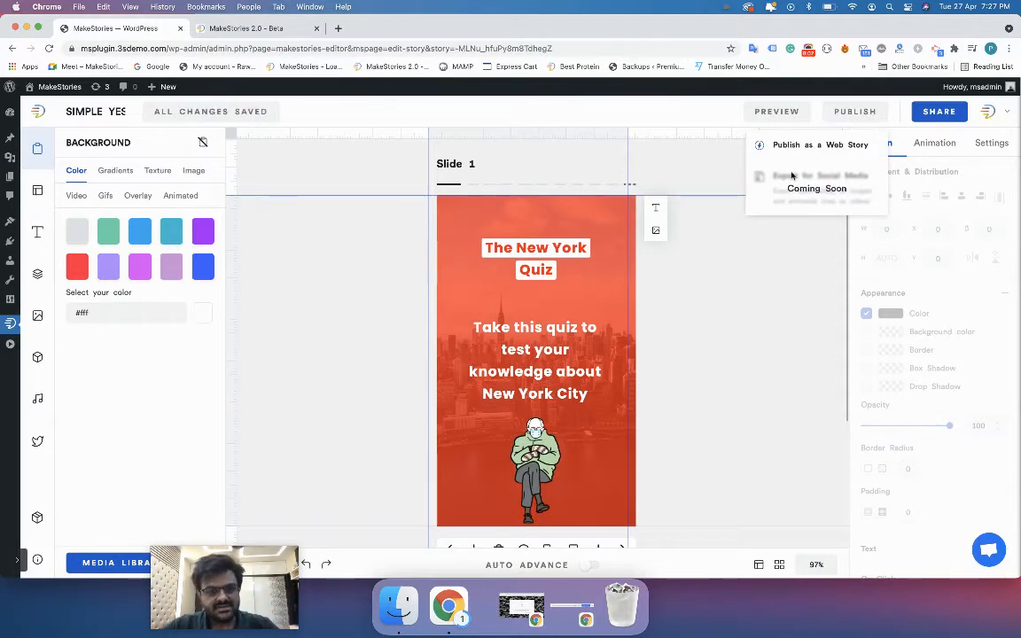
pyautogui.click(721, 249)
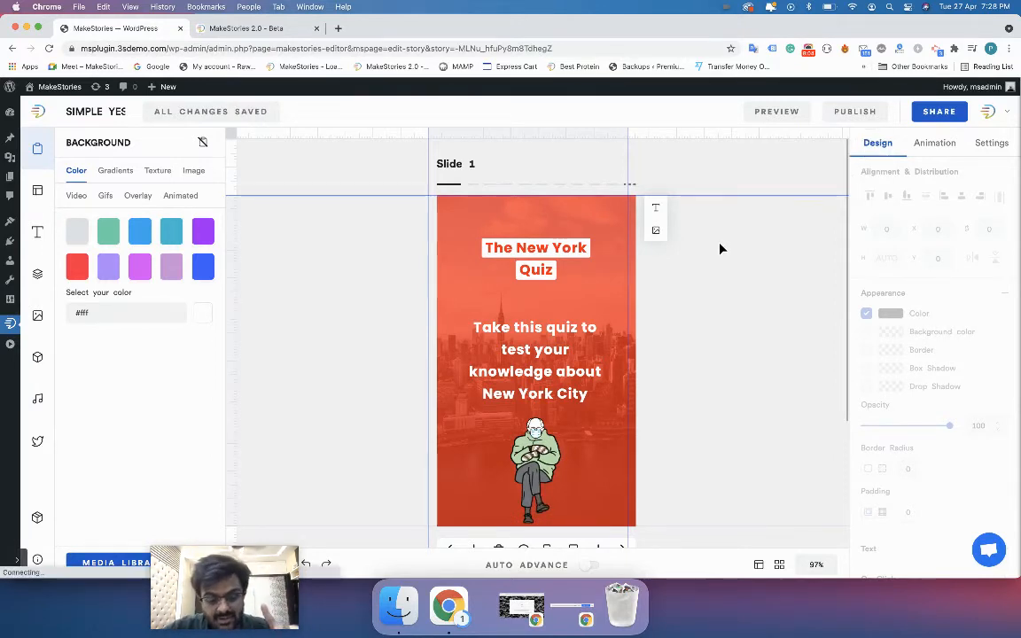
# Look through the WordPress media library and the MakeStories media library, and return to the story editor.
pyautogui.click(221, 577)
pyautogui.moveTo(220, 577); pyautogui.dragTo(887, 589)
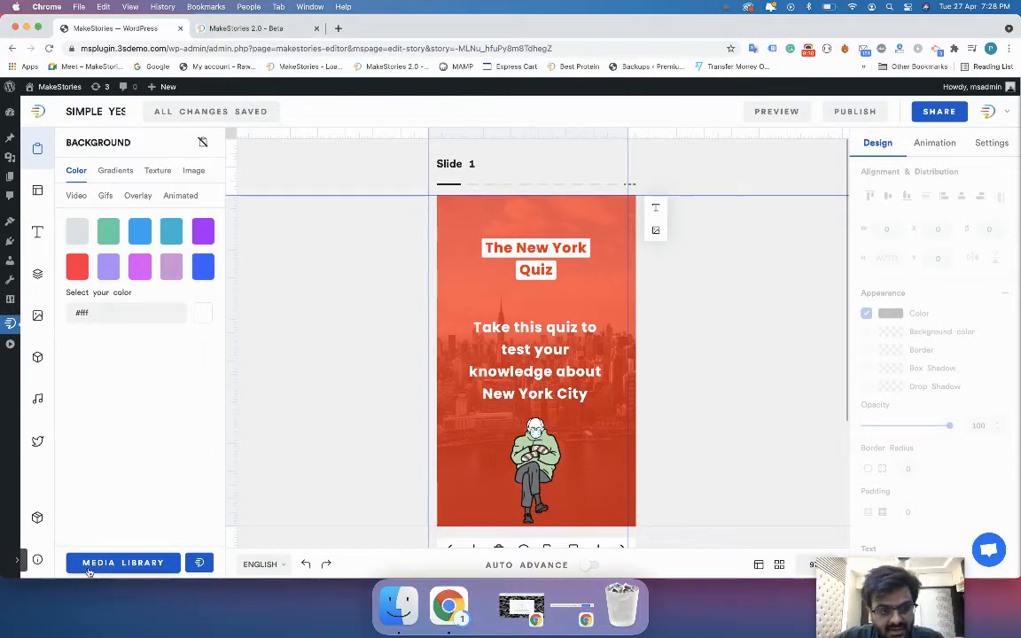
pyautogui.click(90, 568)
pyautogui.click(98, 135)
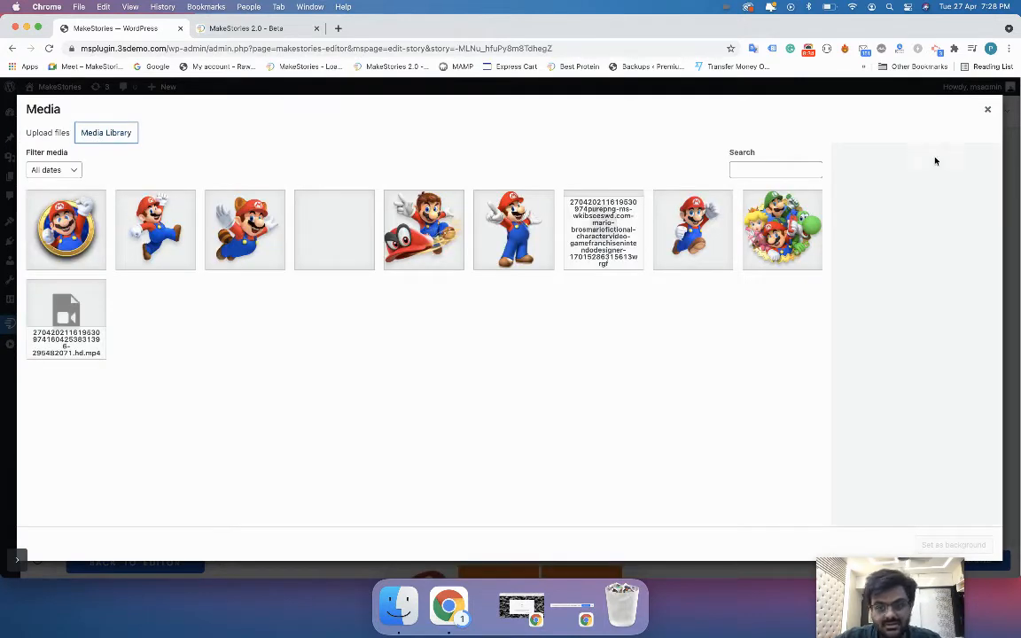
pyautogui.click(987, 109)
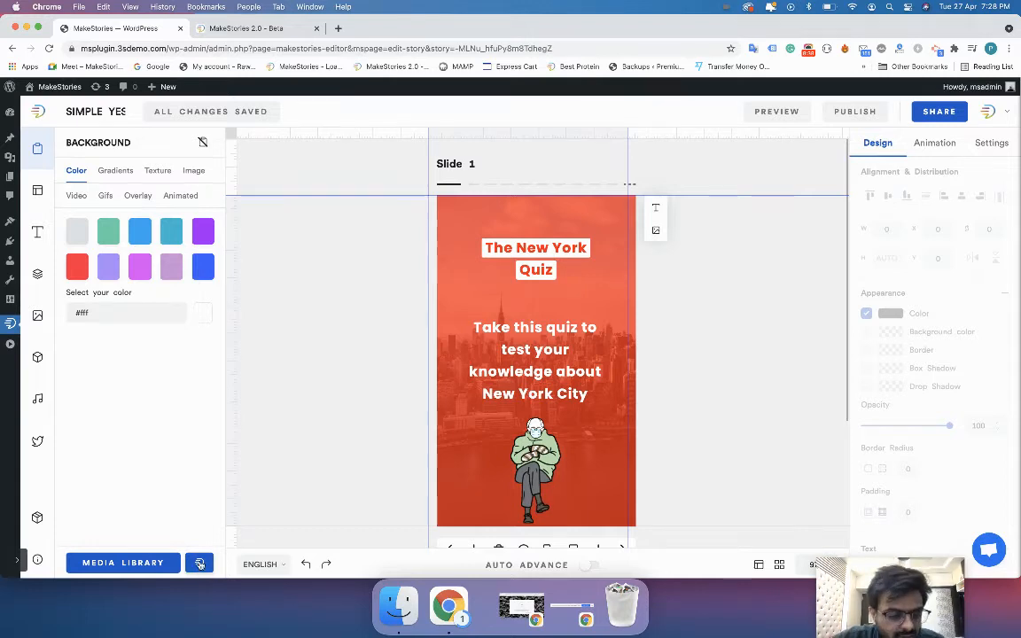
pyautogui.click(200, 563)
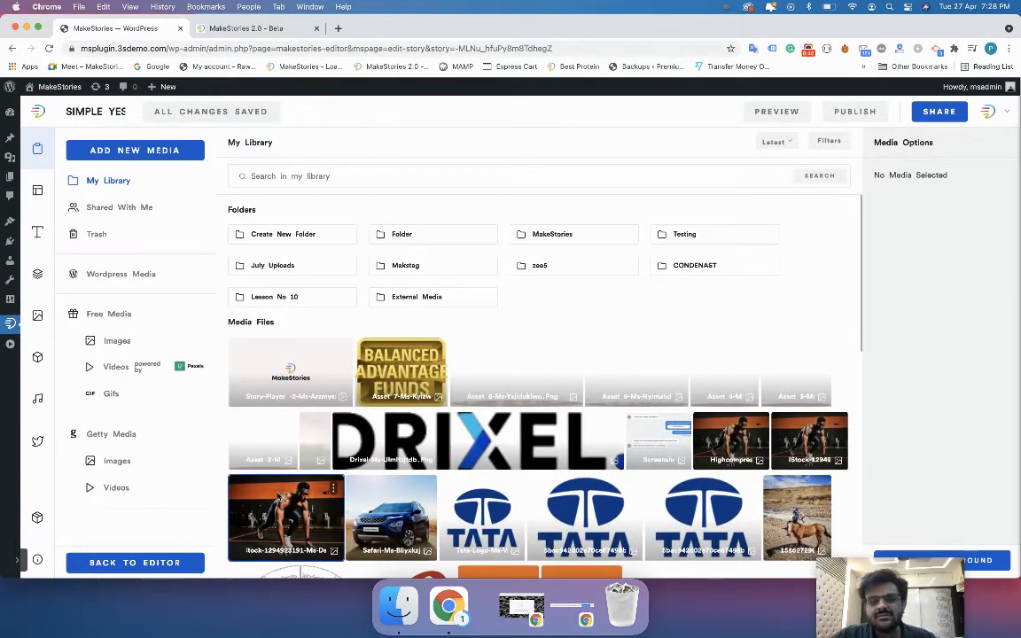
pyautogui.click(183, 565)
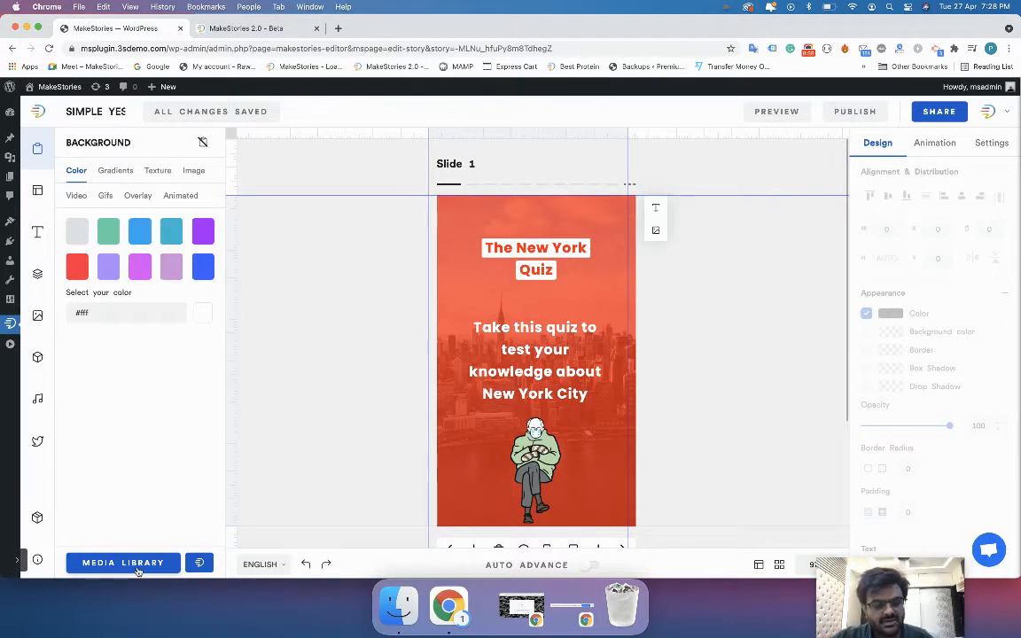
# Open the WordPress media library once more and return to the story editor.
pyautogui.click(137, 570)
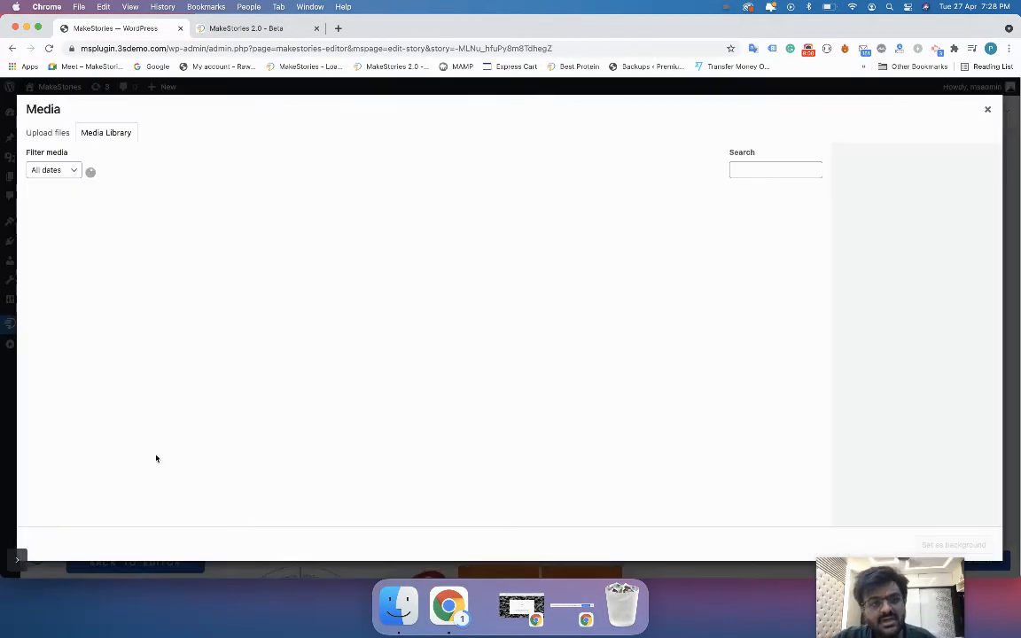
pyautogui.click(988, 110)
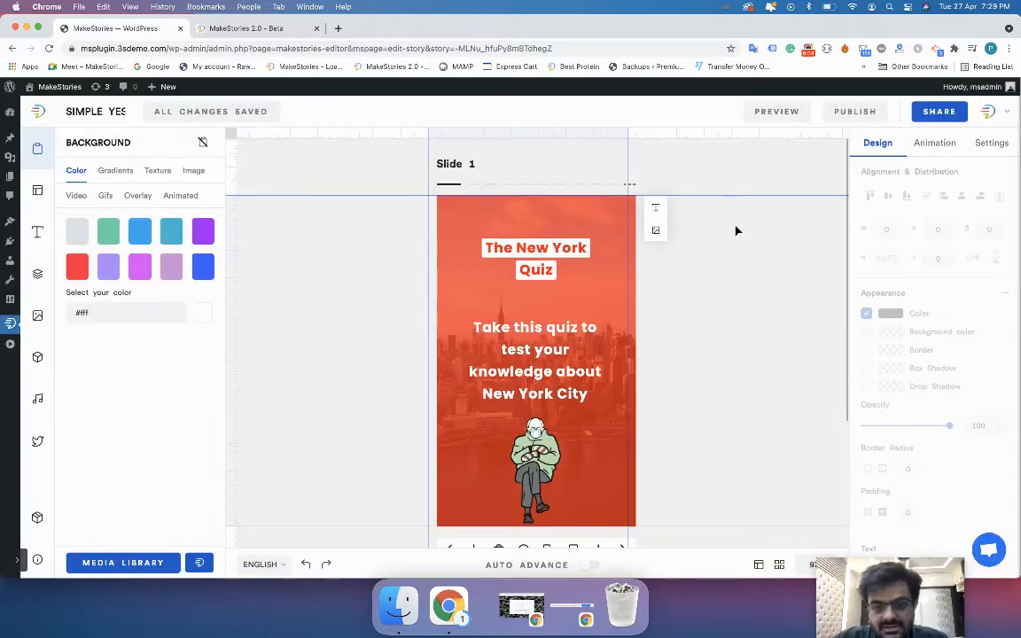
# Start publishing the story as a Web Story and proceed from the analytics setup to the WordPress publish form.
pyautogui.click(855, 111)
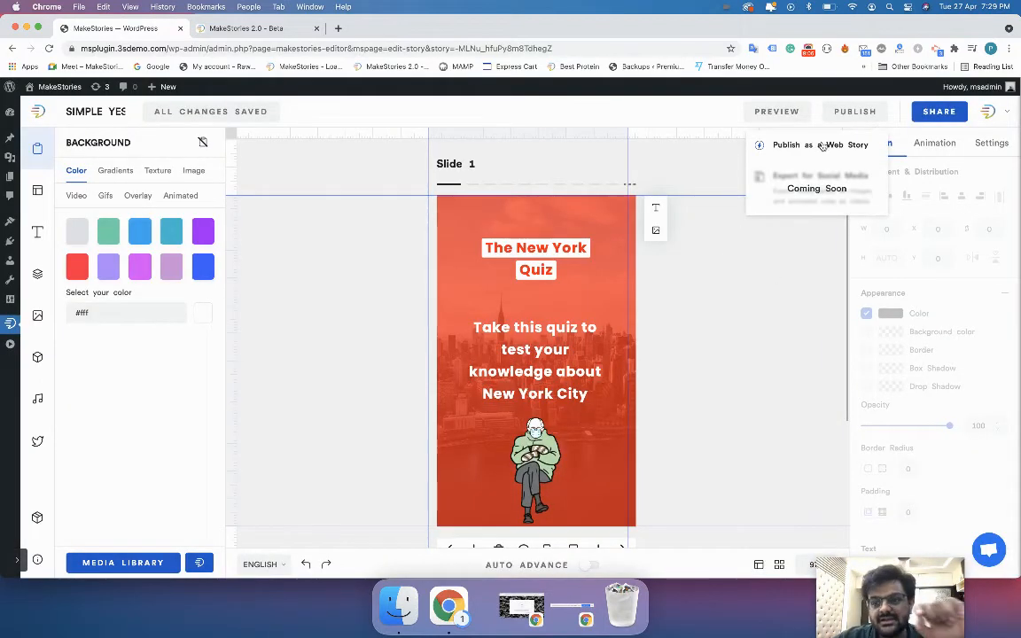
pyautogui.click(815, 144)
pyautogui.click(654, 144)
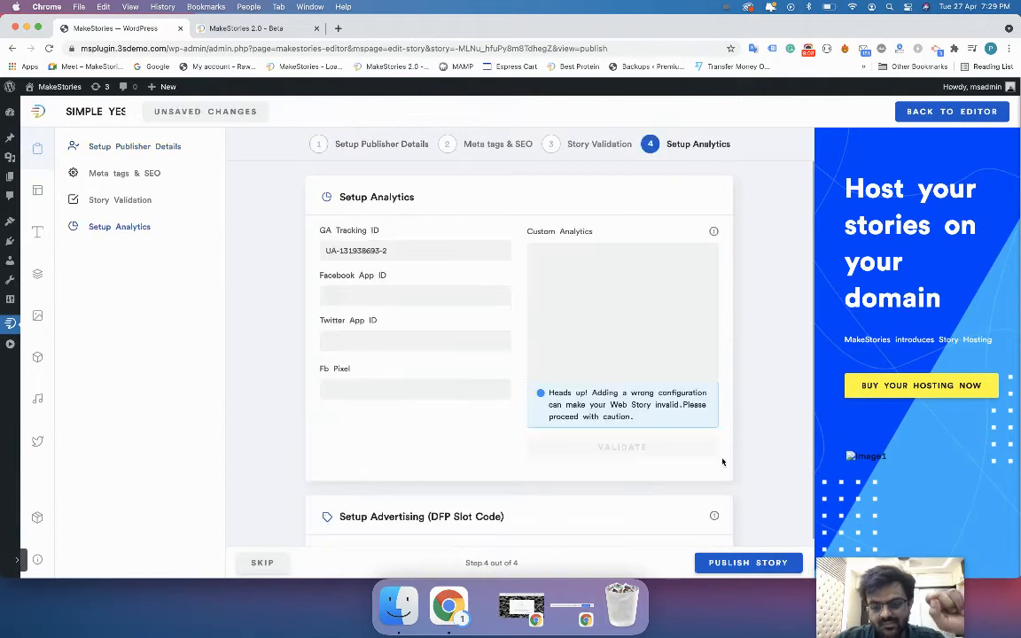
pyautogui.click(742, 560)
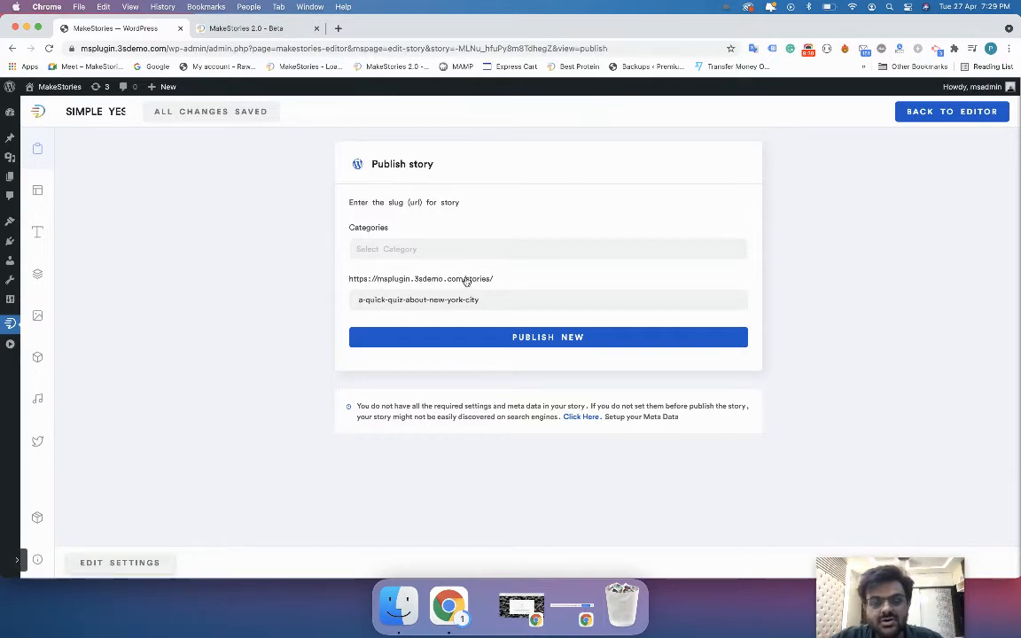
pyautogui.moveTo(358, 299); pyautogui.dragTo(496, 298)
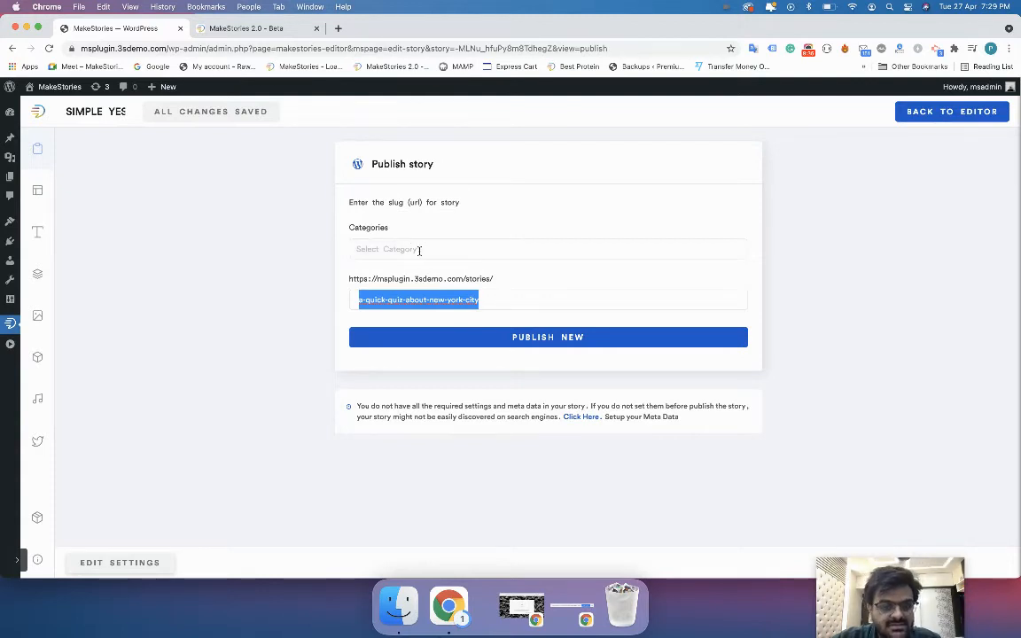
pyautogui.click(419, 250)
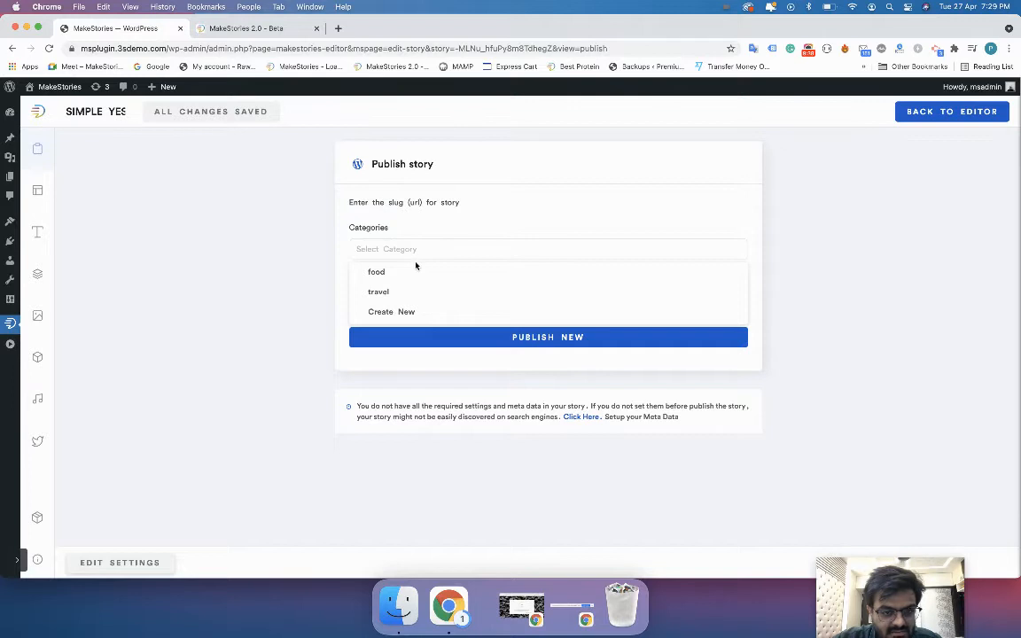
pyautogui.click(415, 271)
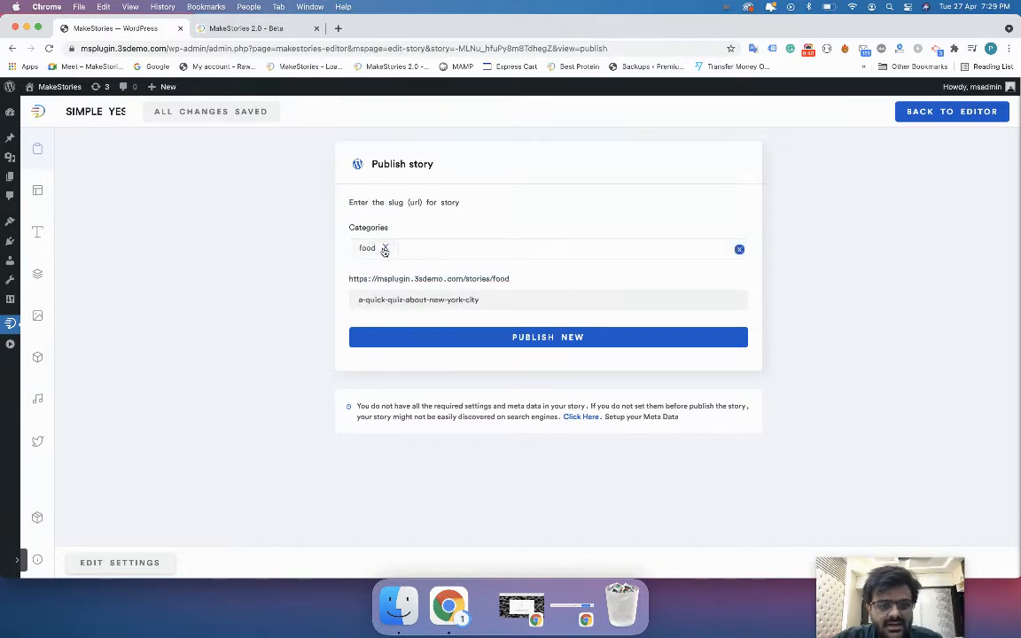
pyautogui.click(384, 249)
# Create a new category named quiz for the story and publish it with the slug a-quick-quiz-about-new-york-city.
pyautogui.click(387, 309)
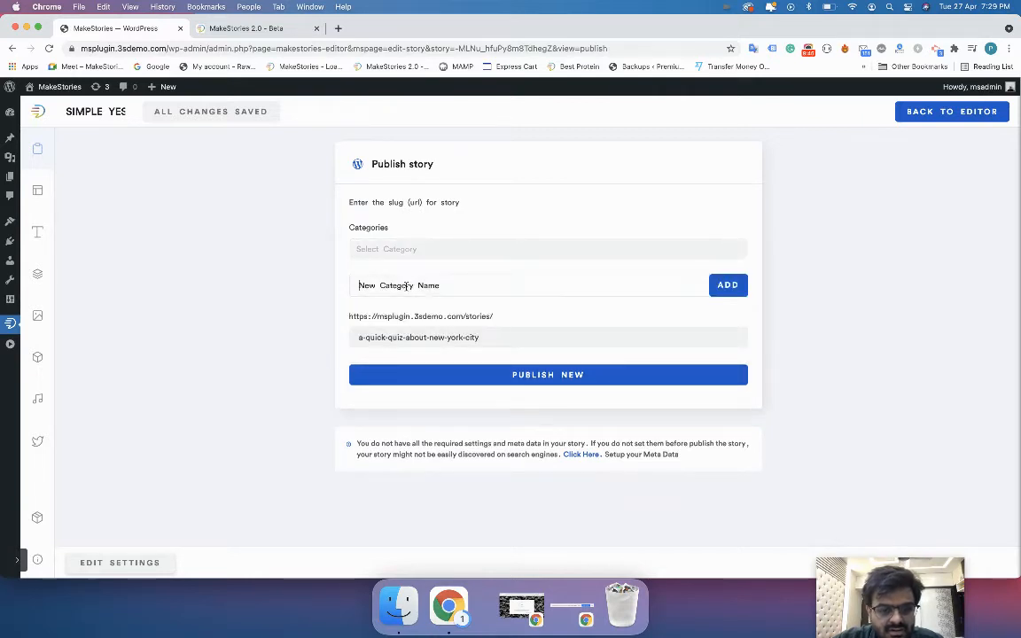
pyautogui.write('quiz')
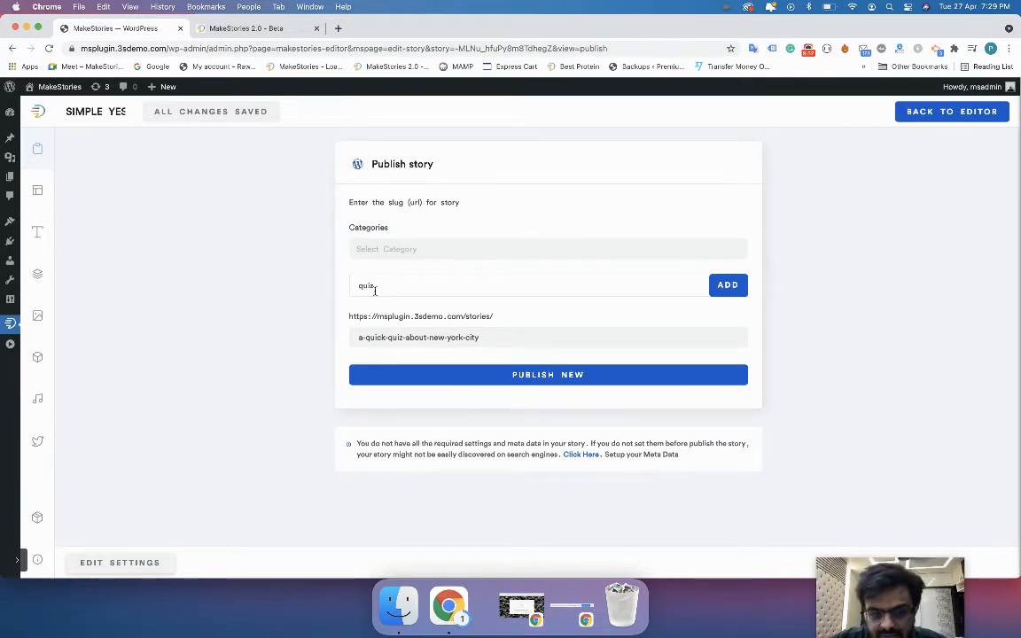
pyautogui.click(726, 284)
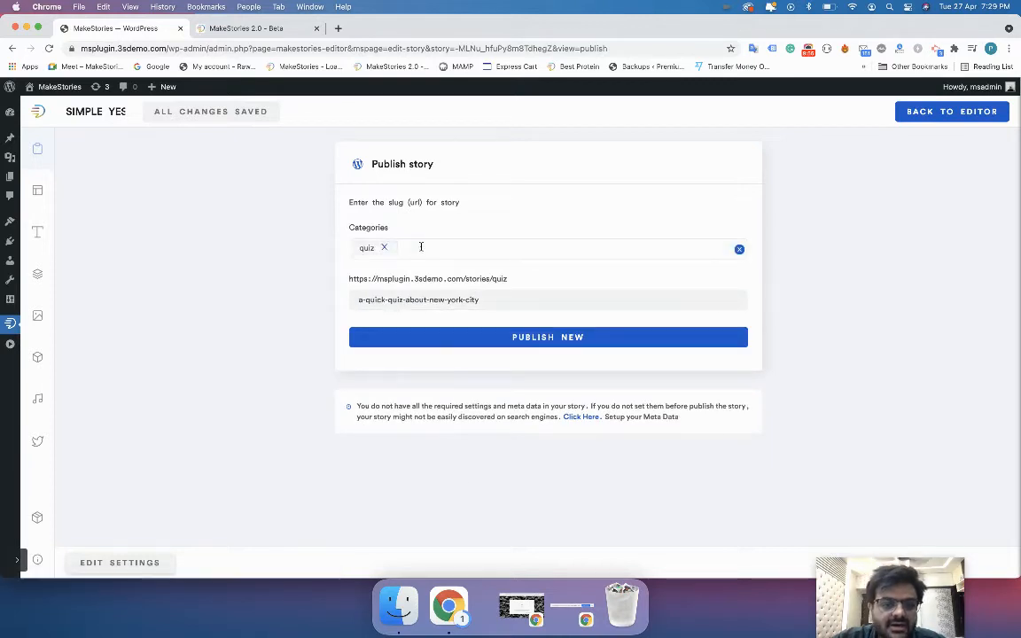
pyautogui.click(469, 338)
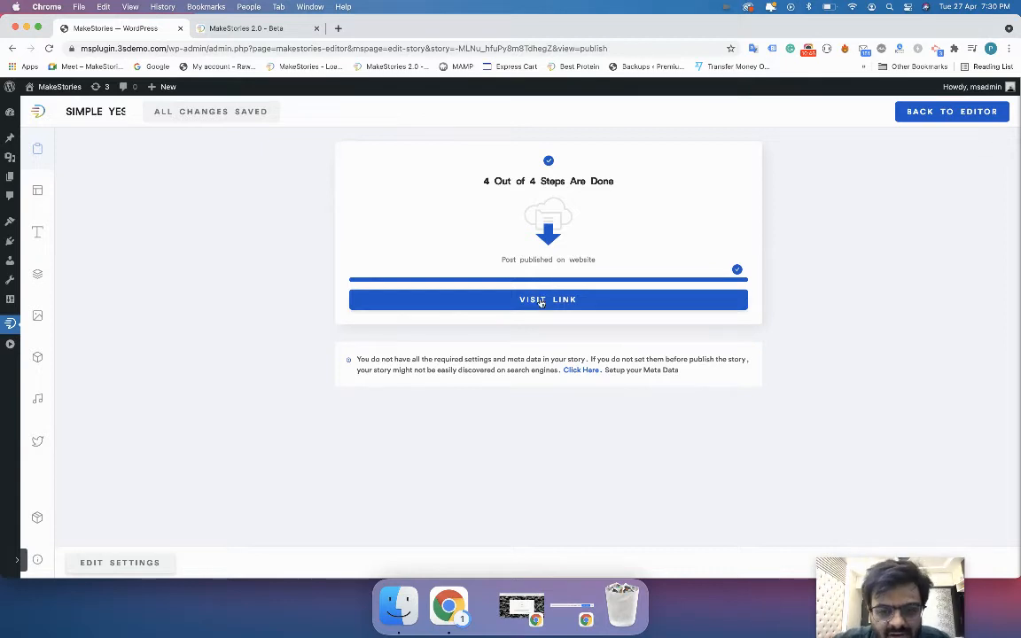
# Open the published story, check its URL path and look at the first two slides.
pyautogui.click(541, 301)
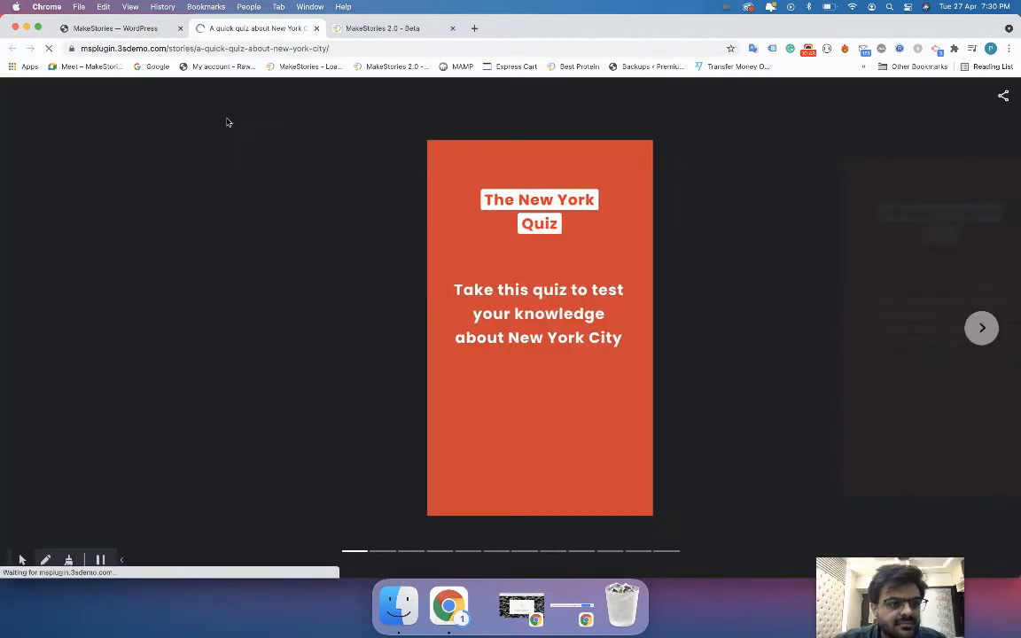
pyautogui.moveTo(166, 51); pyautogui.dragTo(205, 51)
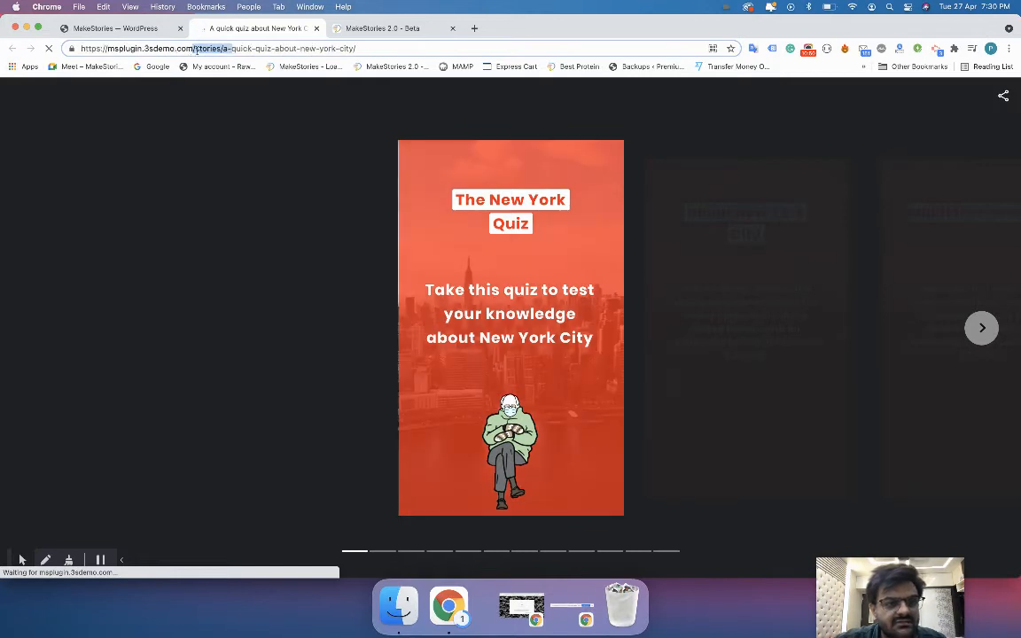
pyautogui.click(453, 252)
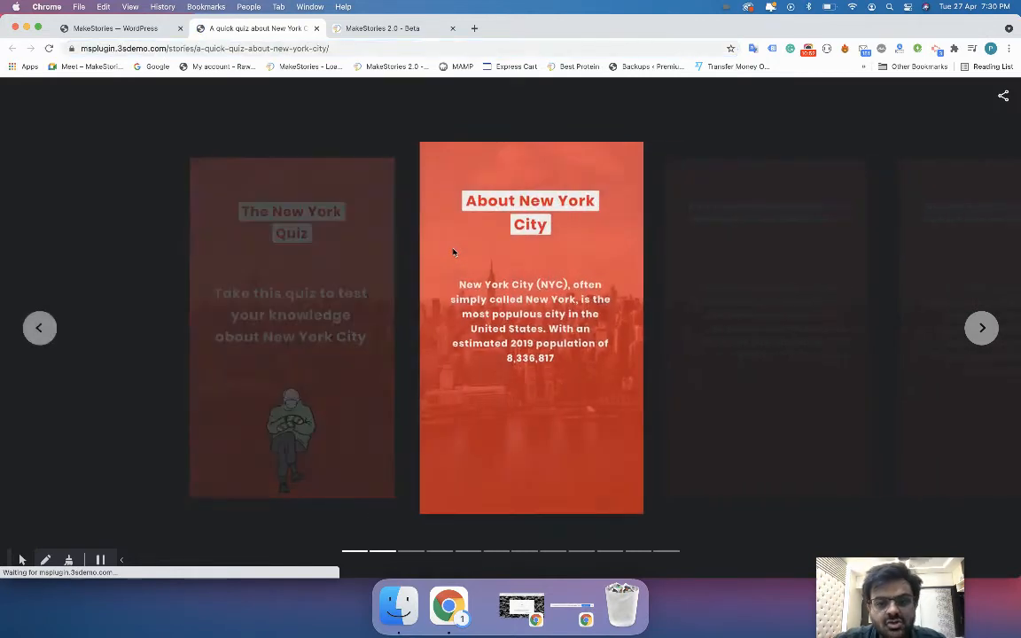
pyautogui.click(399, 275)
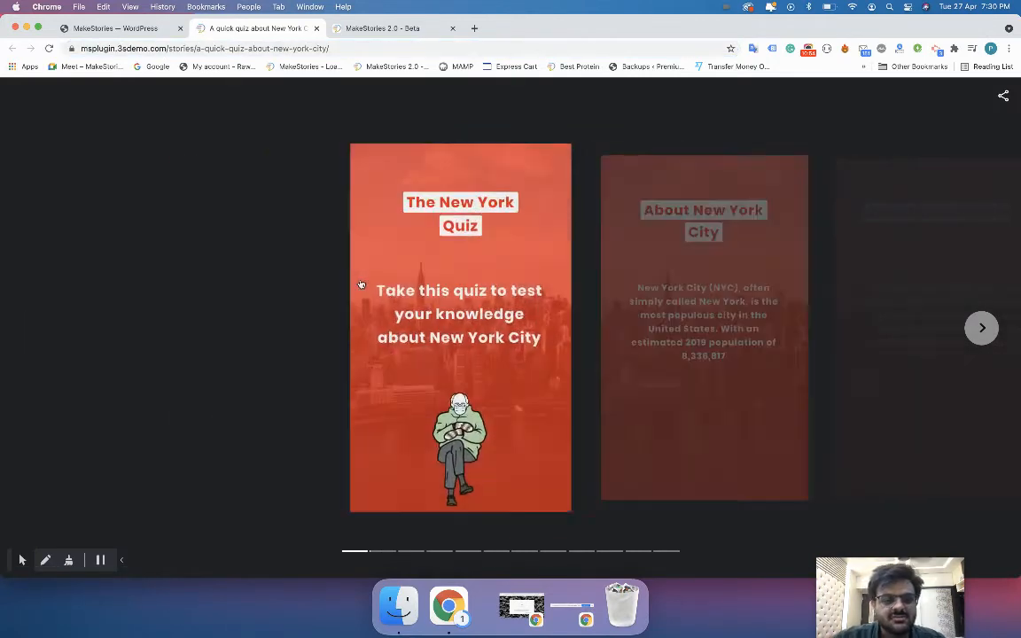
# Inspect the first slide's background image in DevTools to check where its source file is hosted.
pyautogui.rightClick(452, 266)
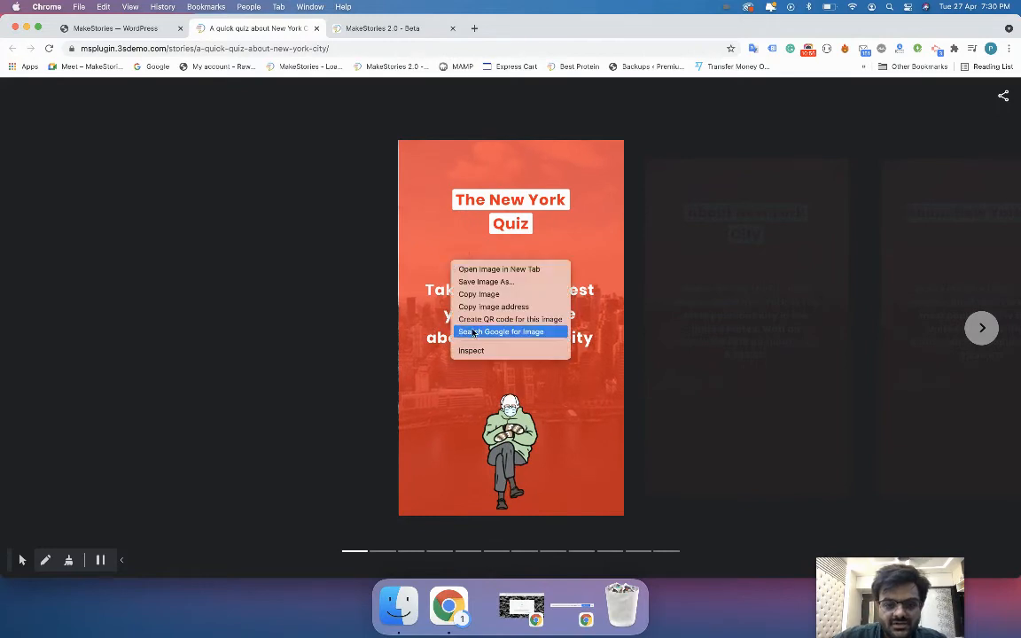
pyautogui.click(467, 269)
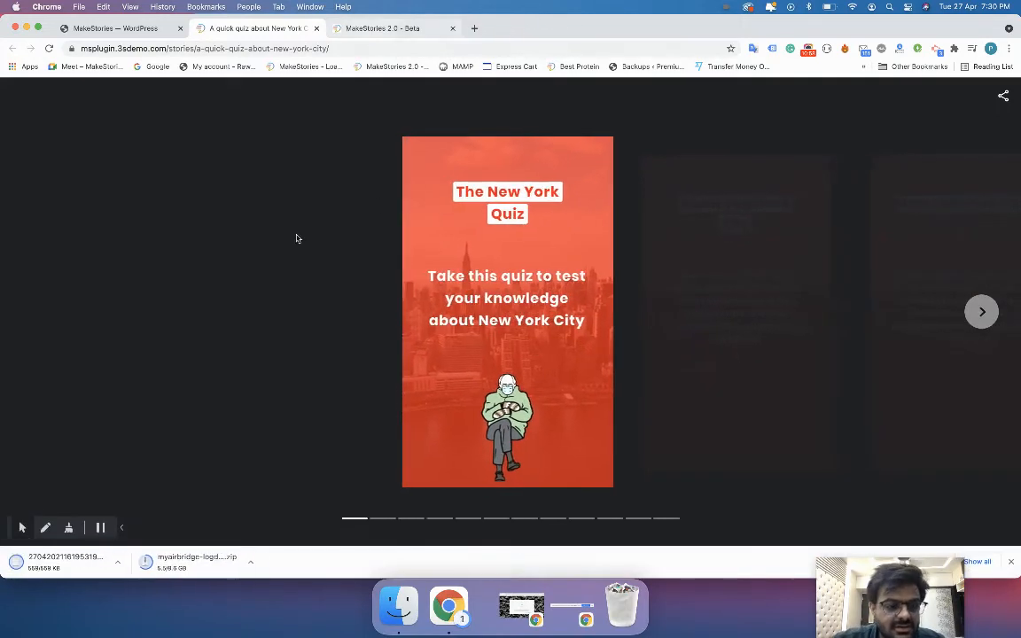
pyautogui.rightClick(456, 390)
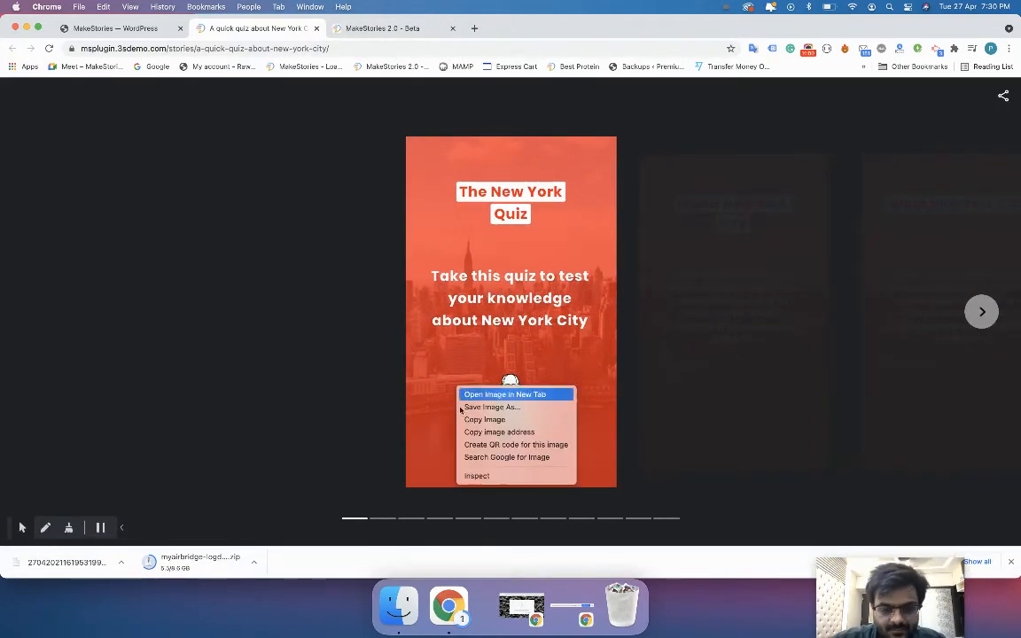
pyautogui.click(479, 476)
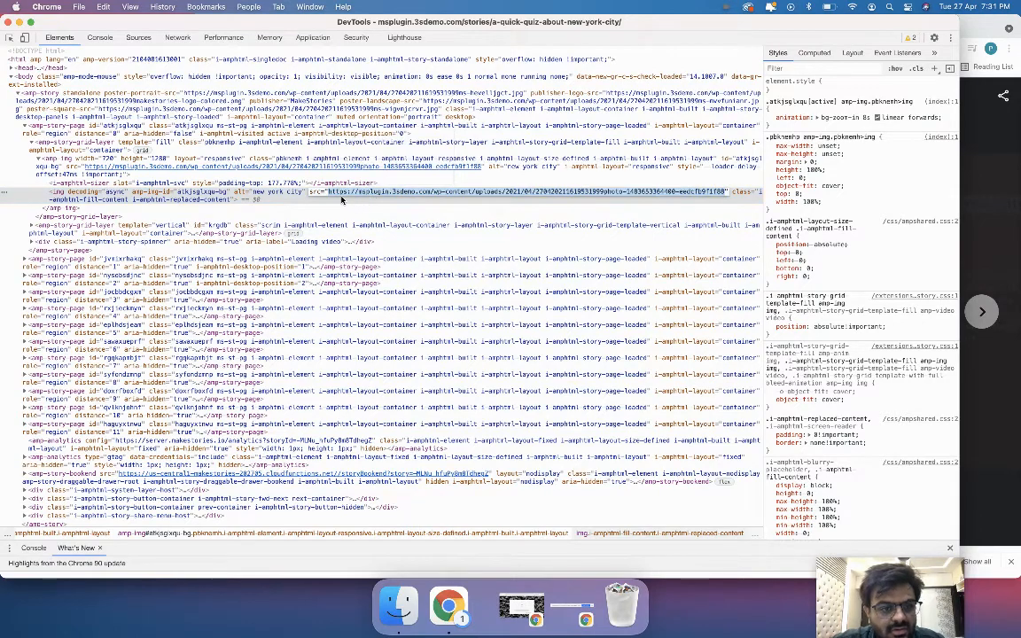
pyautogui.moveTo(230, 22); pyautogui.dragTo(785, 182)
pyautogui.click(510, 204)
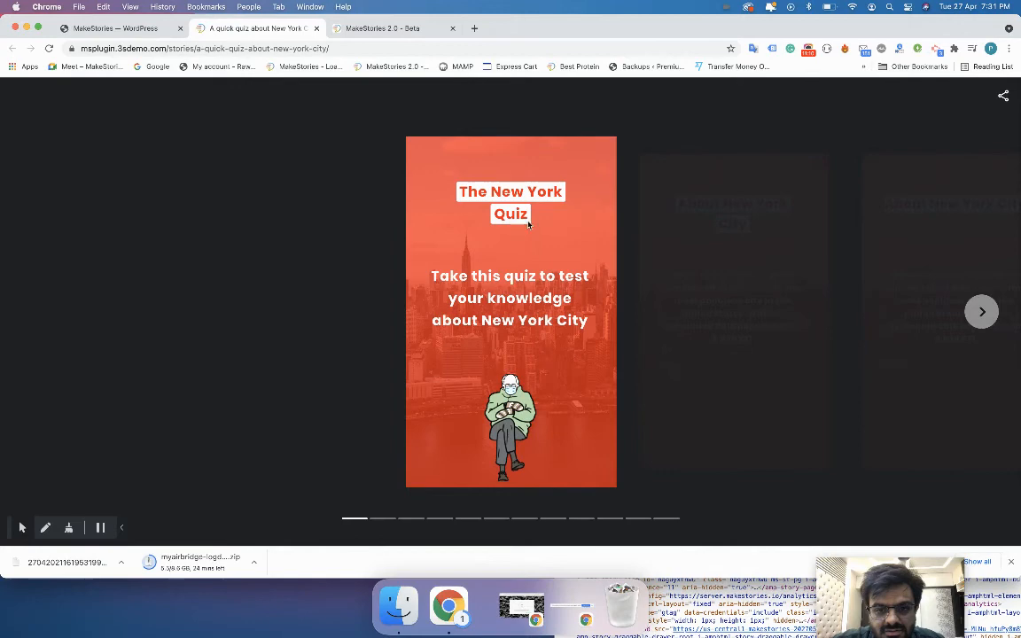
# Advance to the New York Aquarium question slide and inspect its background image source in DevTools.
pyautogui.click(579, 255)
pyautogui.click(580, 254)
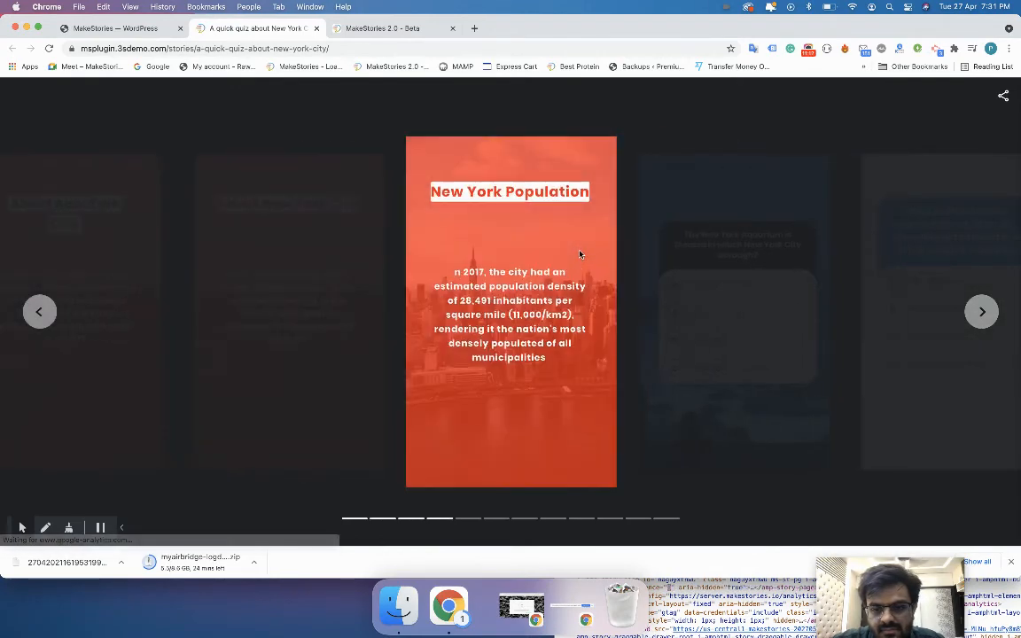
pyautogui.press('super+shift+c')
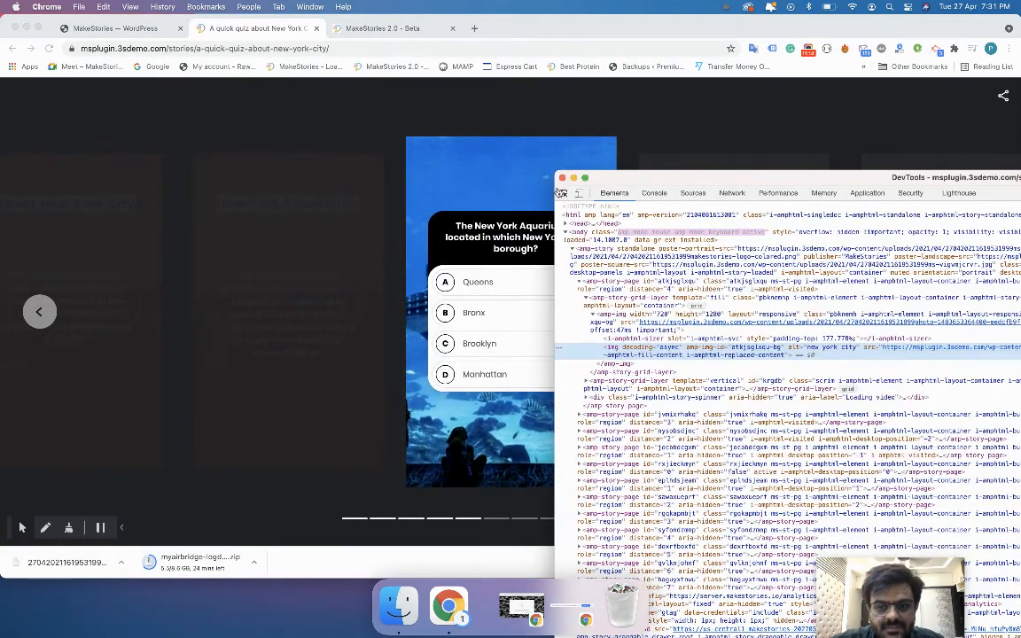
pyautogui.click(505, 175)
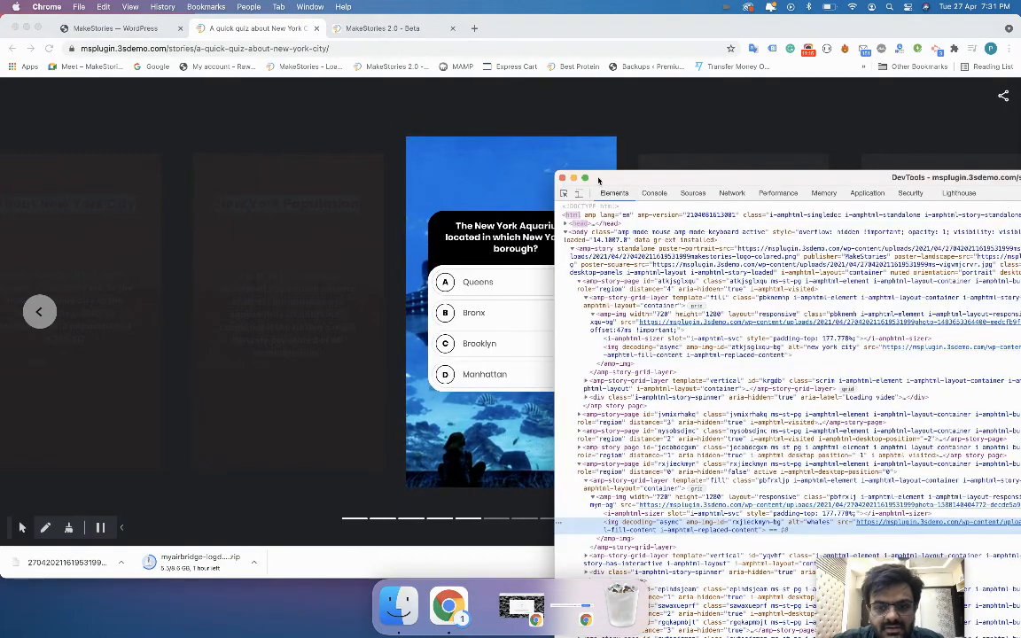
pyautogui.moveTo(603, 179); pyautogui.dragTo(350, 132)
pyautogui.click(310, 143)
pyautogui.click(311, 131)
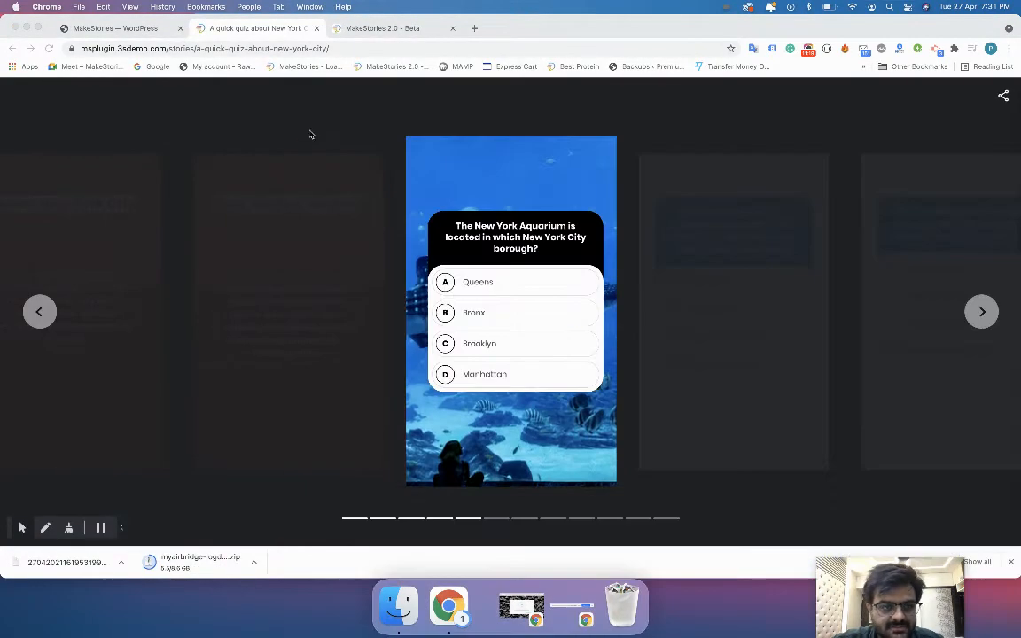
# Return to the story editor in WordPress and open the MakeStories story categories list.
pyautogui.click(115, 29)
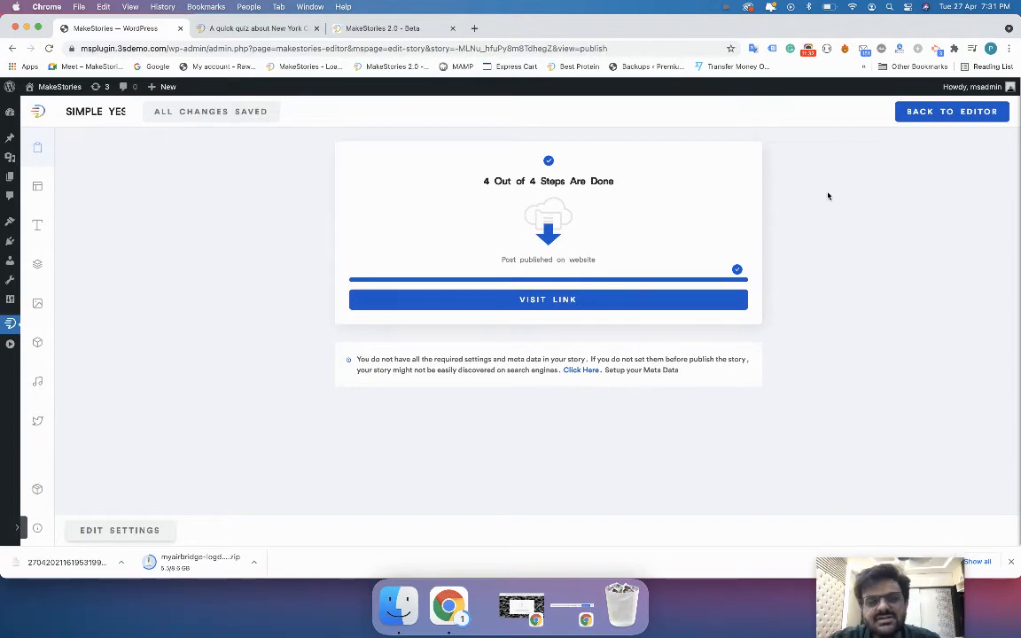
pyautogui.click(923, 117)
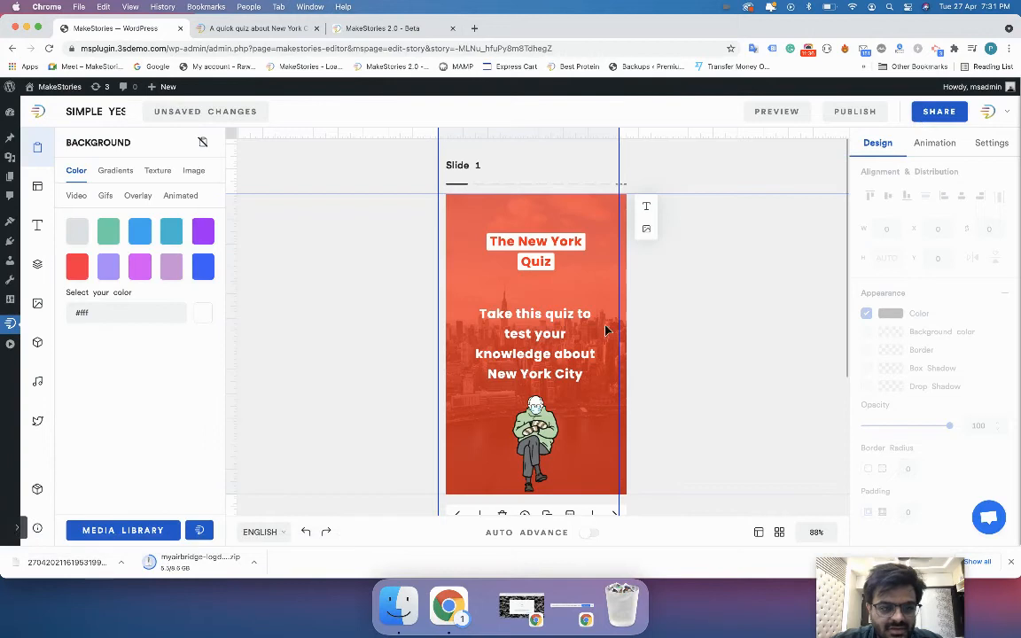
pyautogui.moveTo(14, 347)
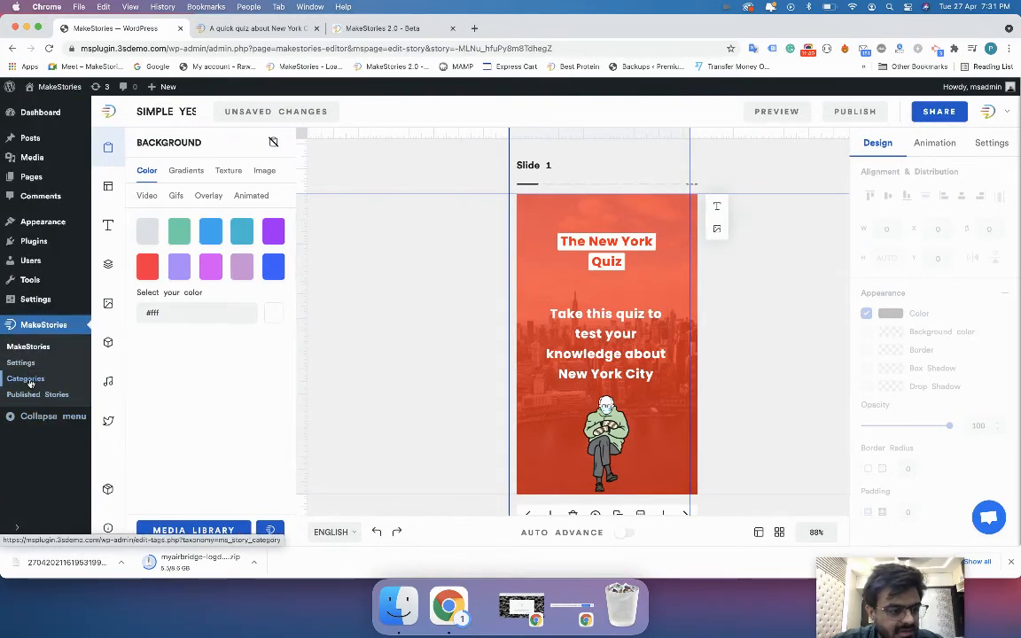
pyautogui.click(25, 379)
# View the quiz category's page on the site and look over the stories in it.
pyautogui.click(535, 233)
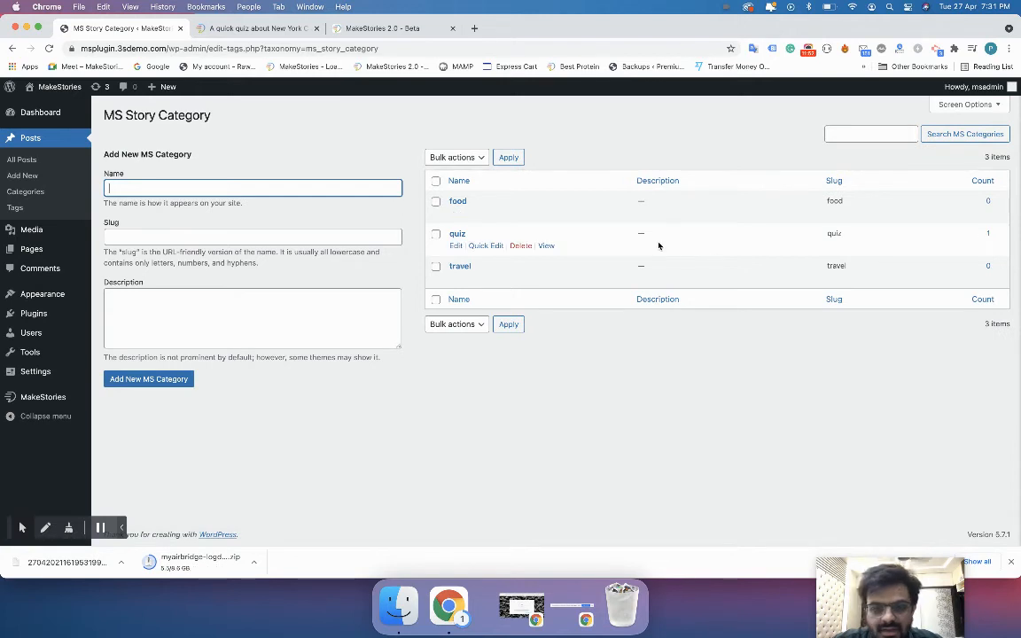
pyautogui.click(546, 246)
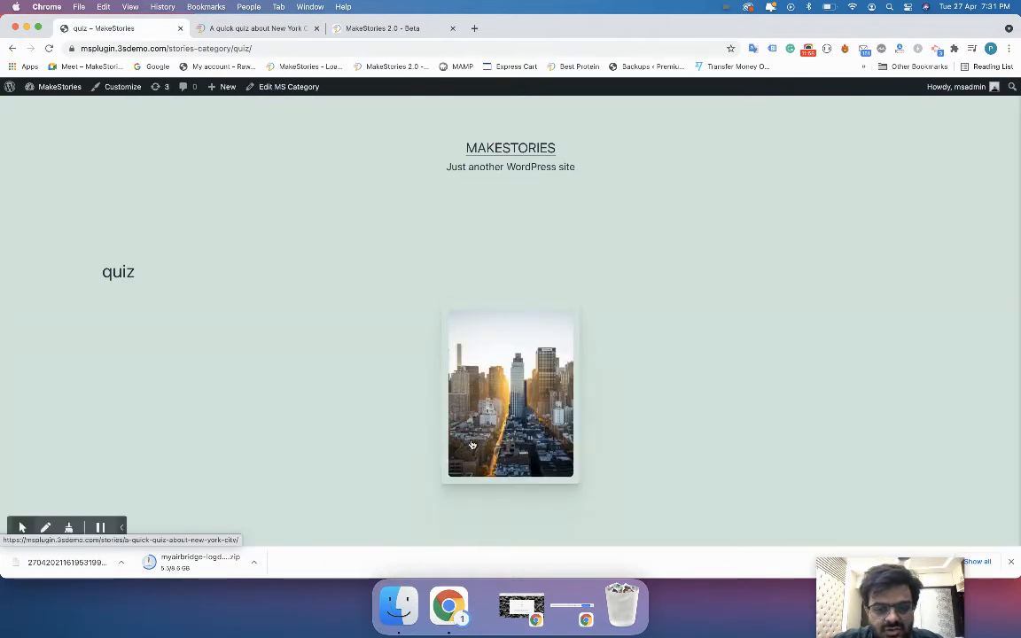
pyautogui.scroll(-3, 473, 445)
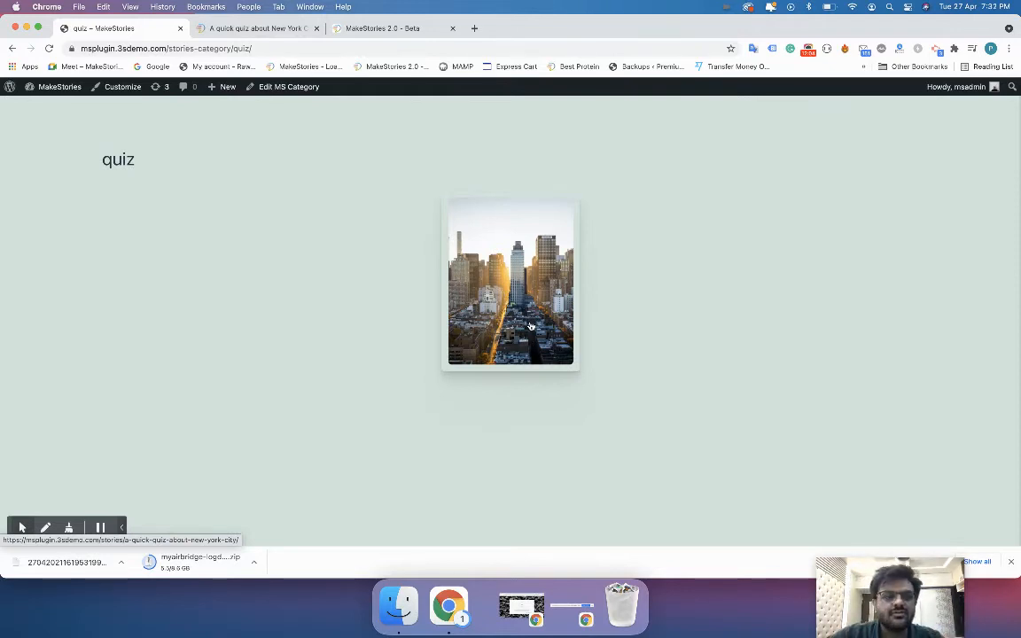
pyautogui.scroll(3, 530, 327)
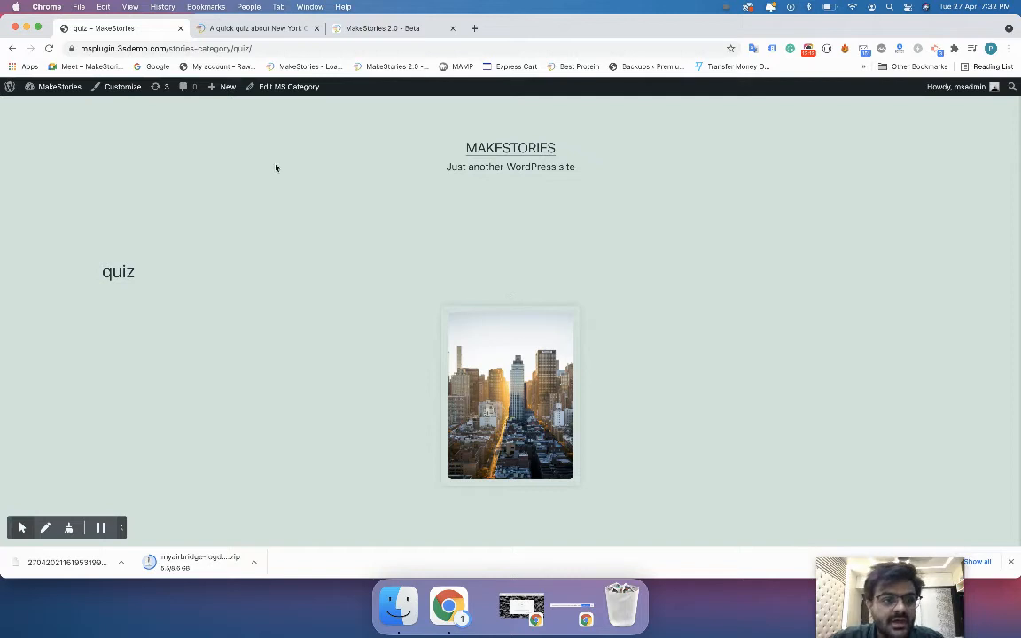
# Open the all-stories page at msplugin.3sdemo.com/stories/ and check its URL slug.
pyautogui.moveTo(196, 49); pyautogui.dragTo(253, 49)
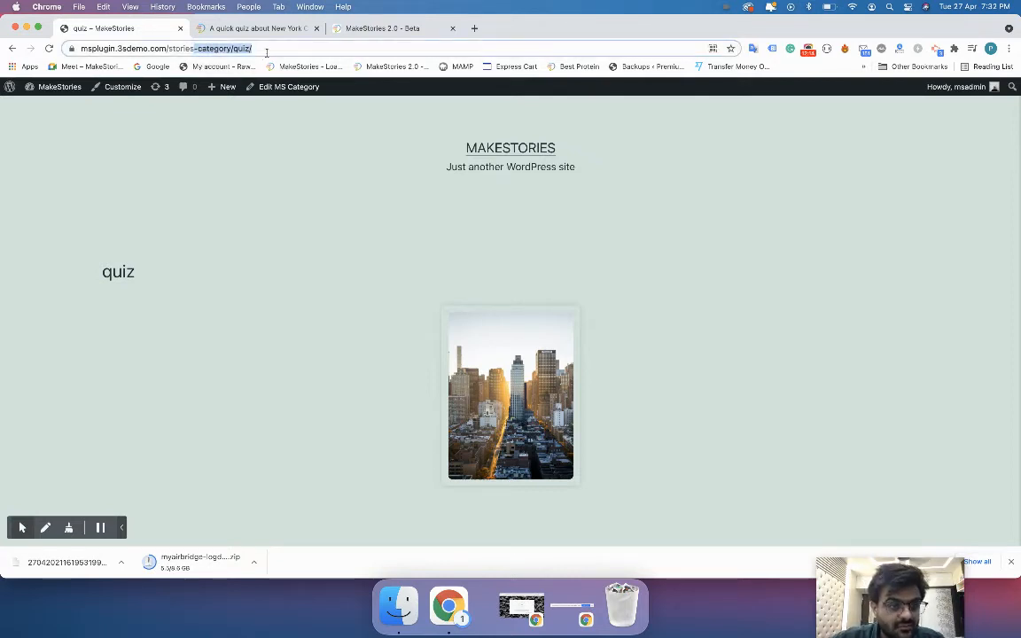
pyautogui.press('BackSpace')
pyautogui.press('Return')
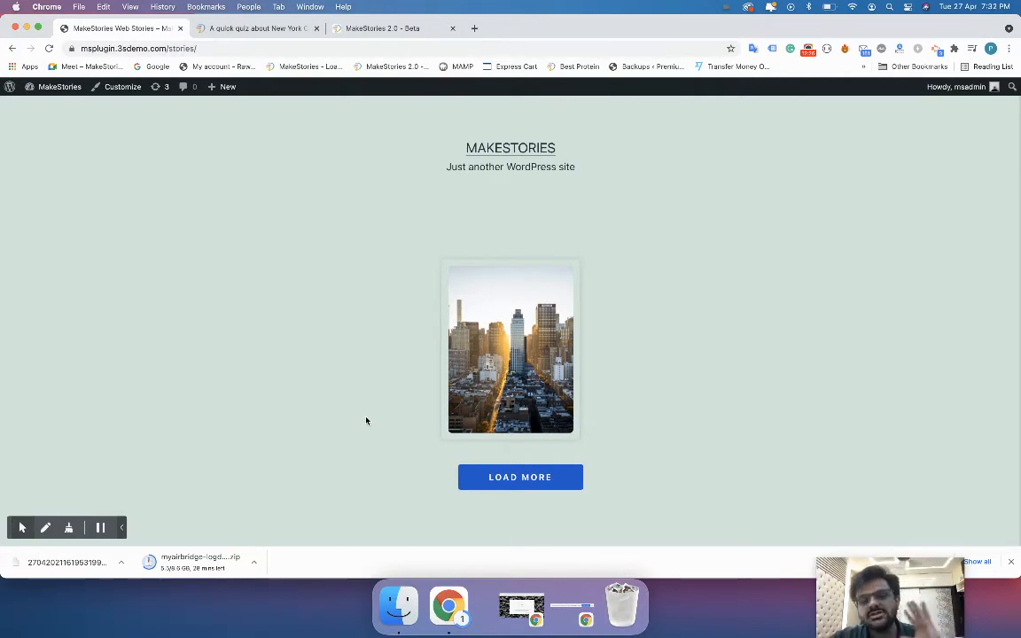
pyautogui.doubleClick(181, 49)
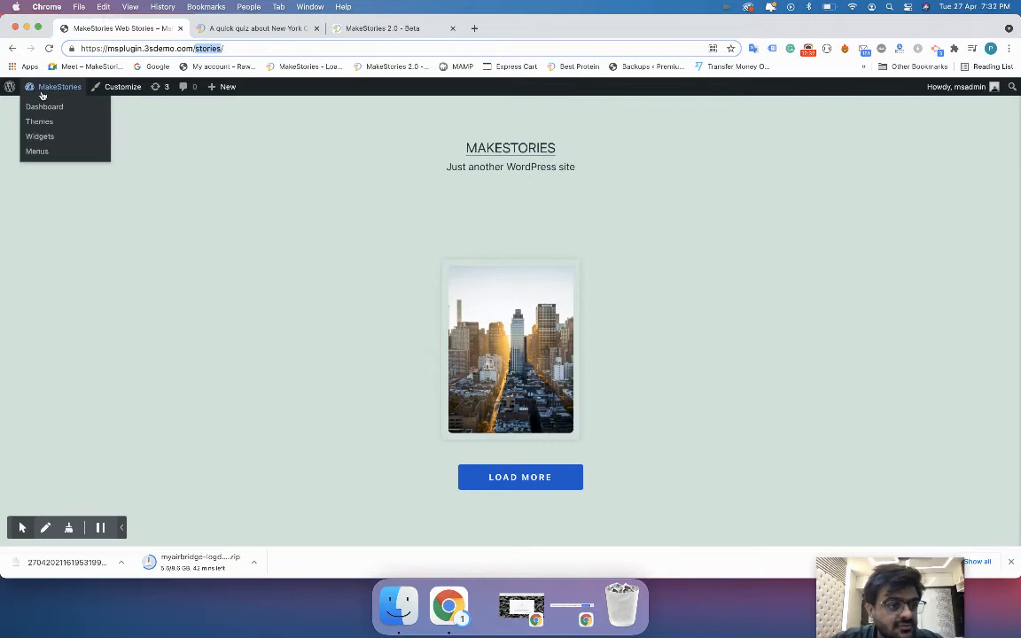
# Open the WordPress dashboard in a new tab and set the MakeStories slug to webstories in the plugin settings.
pyautogui.keyDown('super'); pyautogui.click(45, 105); pyautogui.keyUp('super')
pyautogui.click(194, 29)
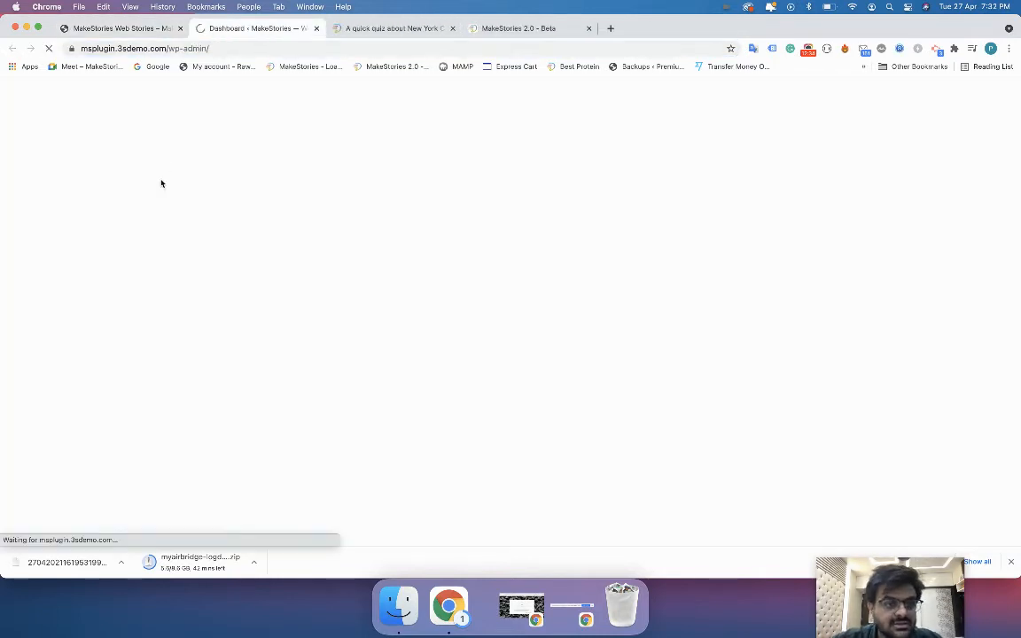
pyautogui.moveTo(60, 371)
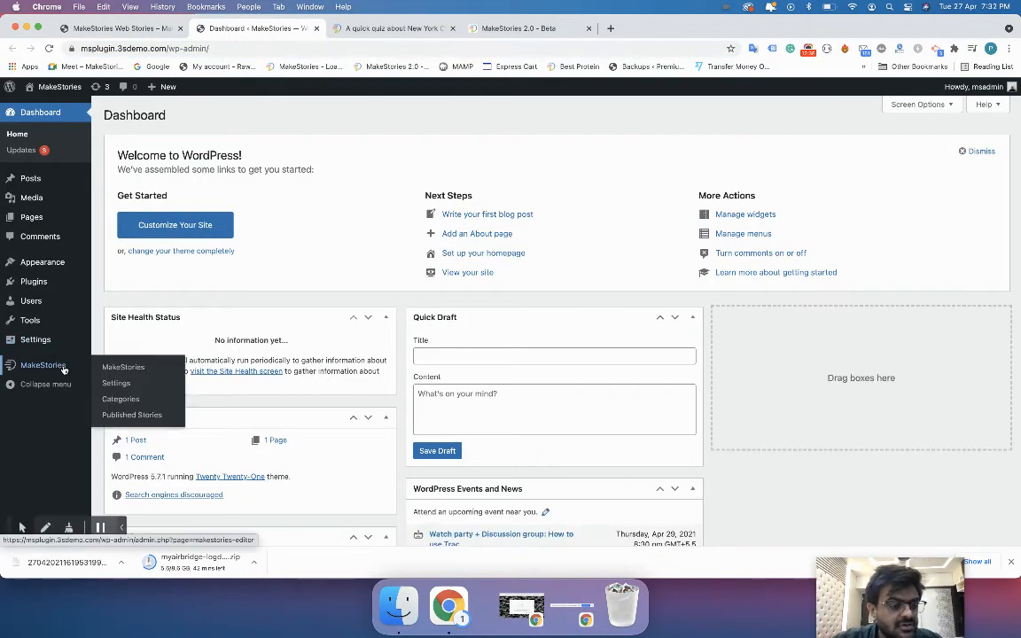
pyautogui.click(103, 398)
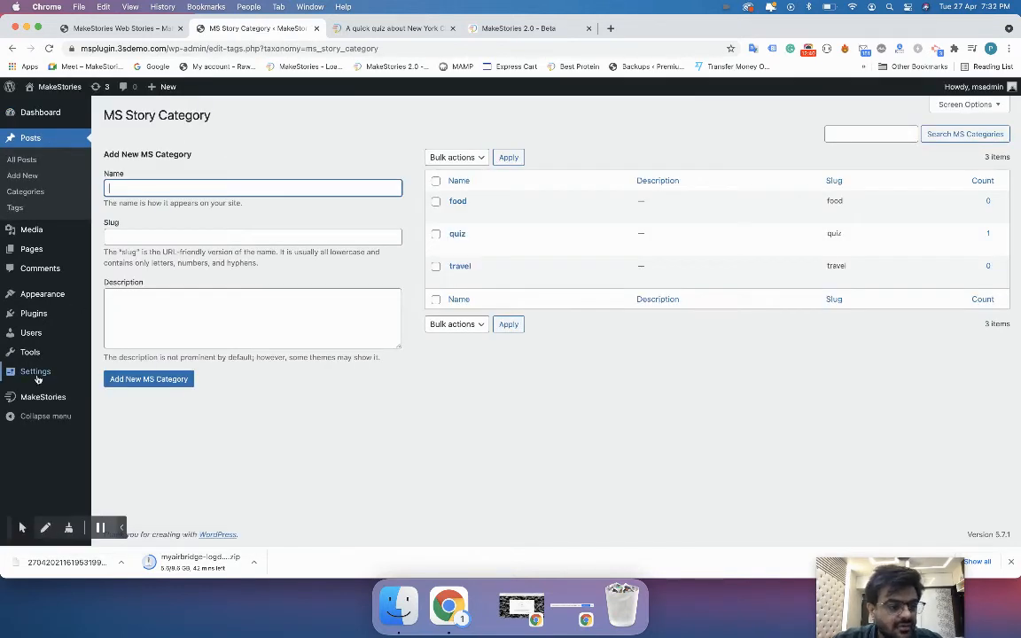
pyautogui.moveTo(45, 397)
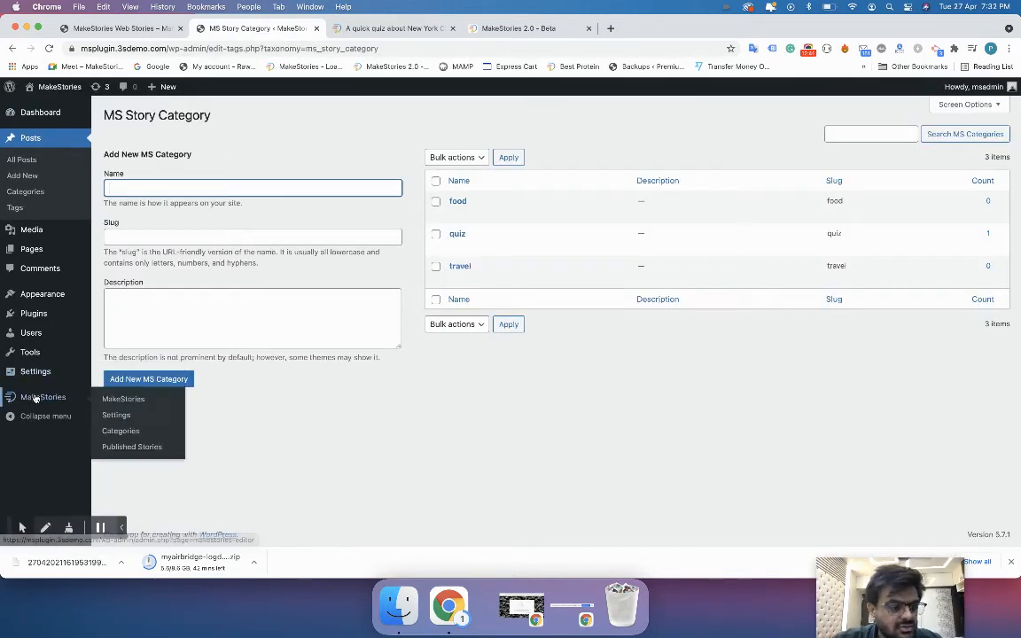
pyautogui.click(108, 416)
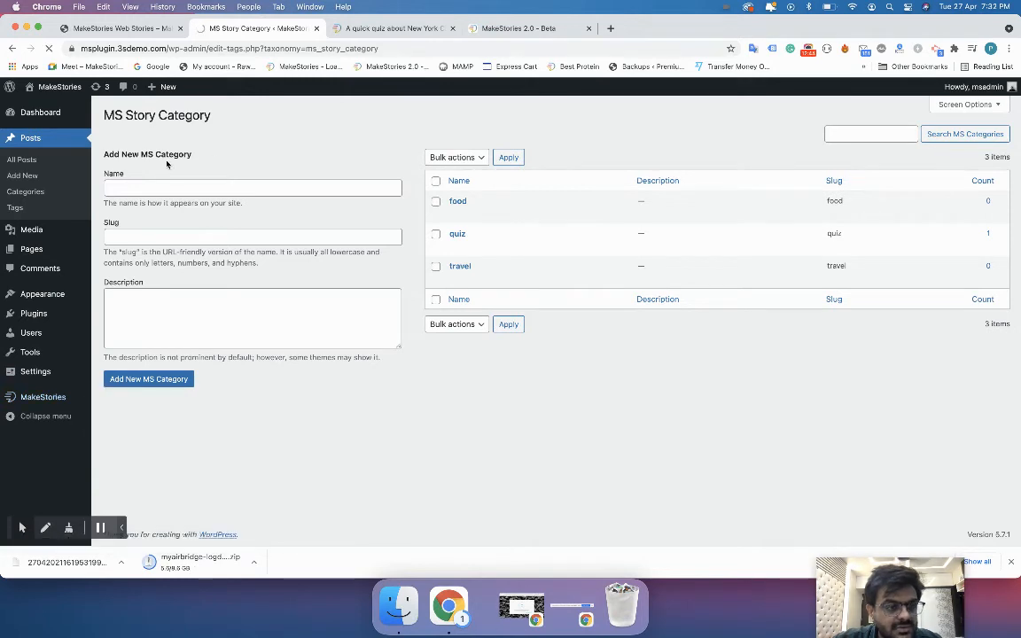
pyautogui.click(233, 142)
pyautogui.write('webstories')
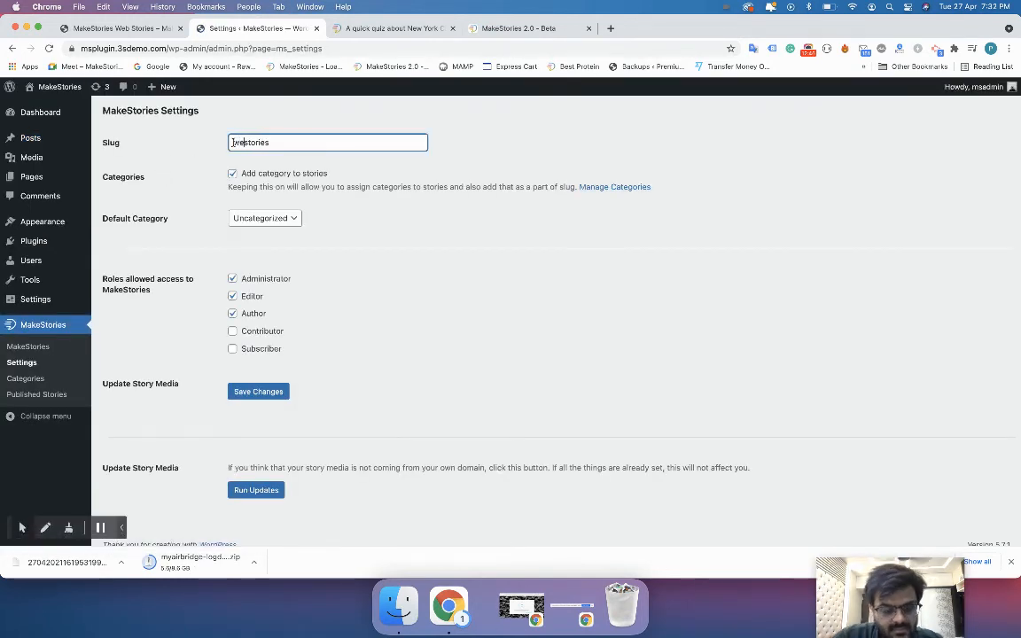
# Reload the old stories archive page, and open the archive at msplugin.3sdemo.com/webstories/.
pyautogui.click(134, 28)
pyautogui.press('super+r')
pyautogui.click(177, 49)
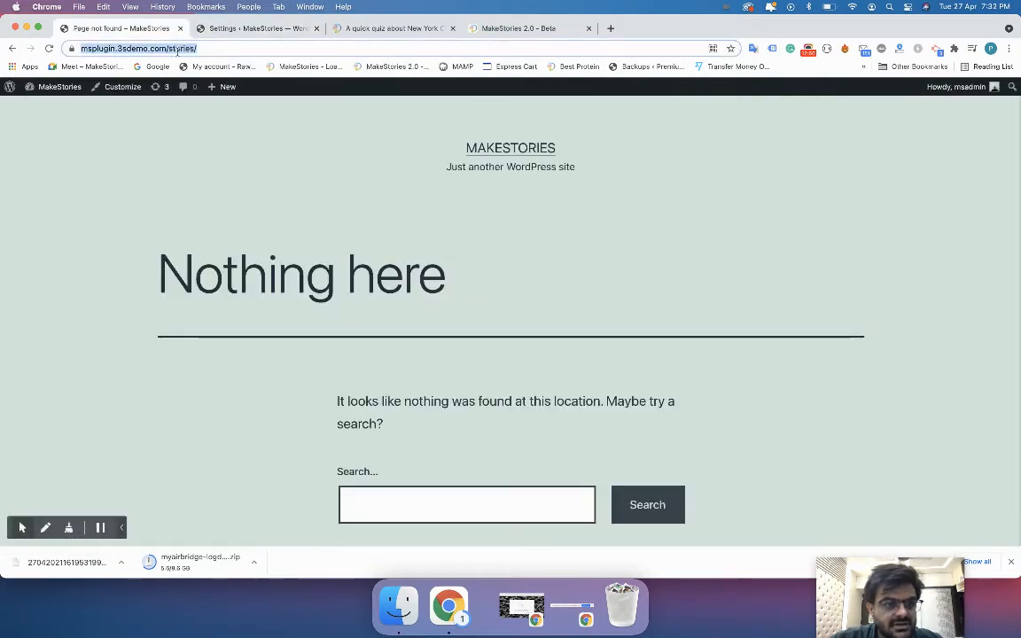
pyautogui.click(172, 49)
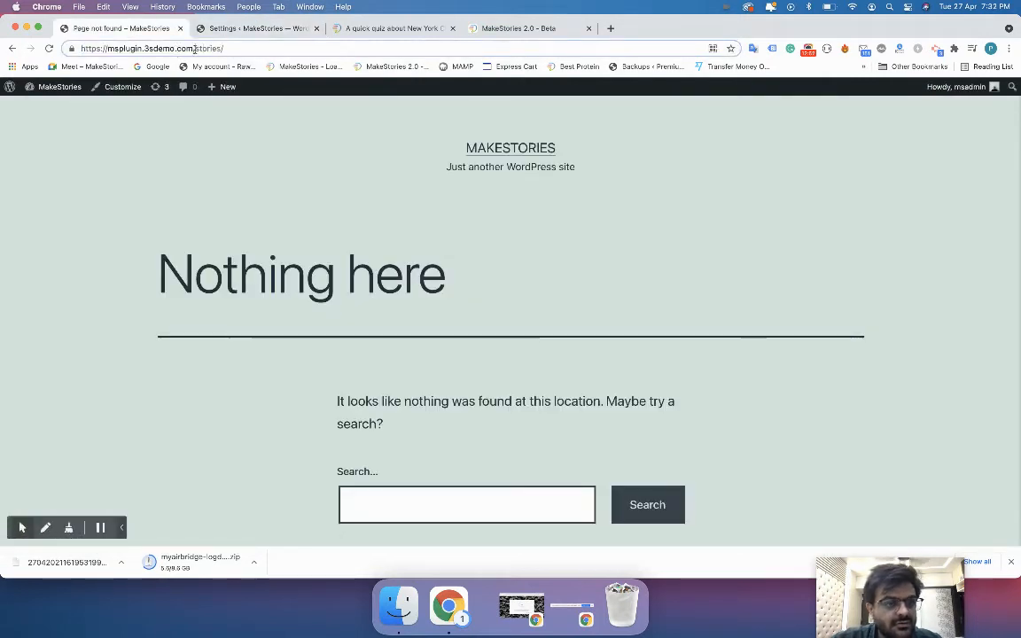
pyautogui.write('web')
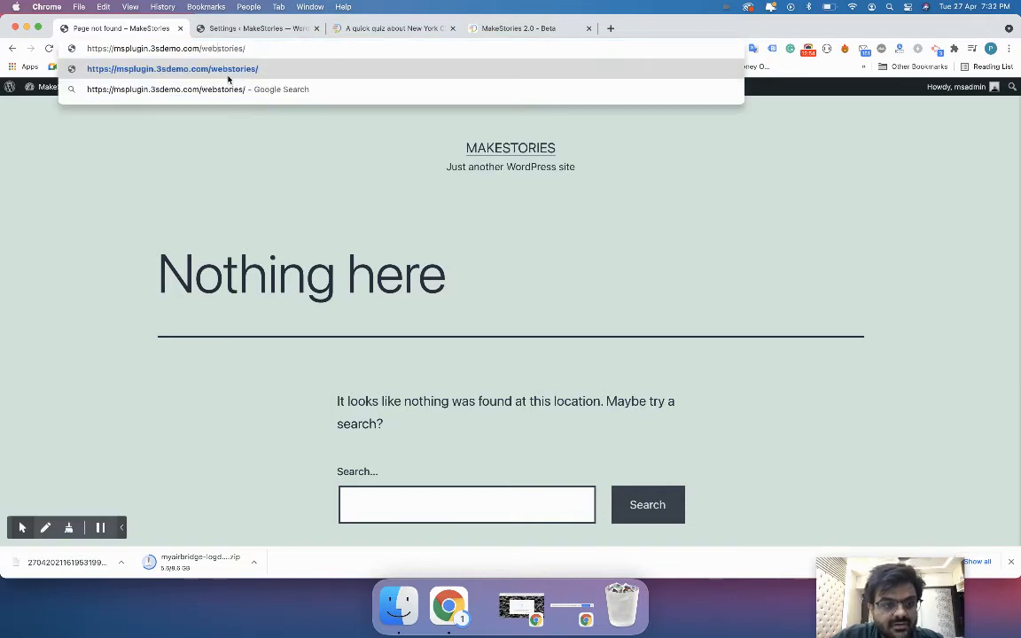
pyautogui.press('Return')
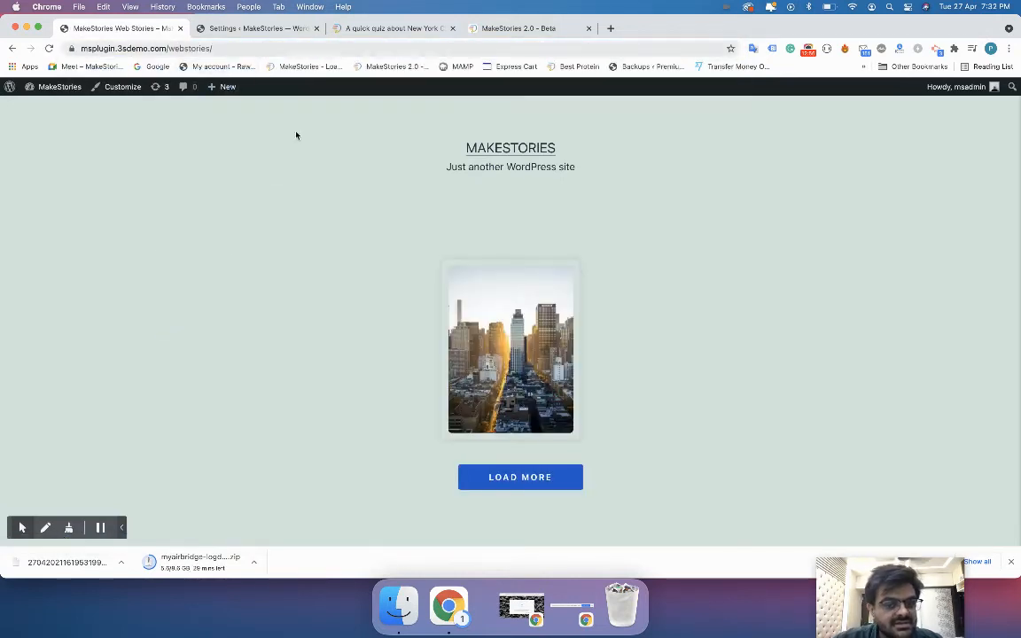
# Open the published stories list and review the New York City quiz's quick edit fields, closing them without changes.
pyautogui.click(249, 30)
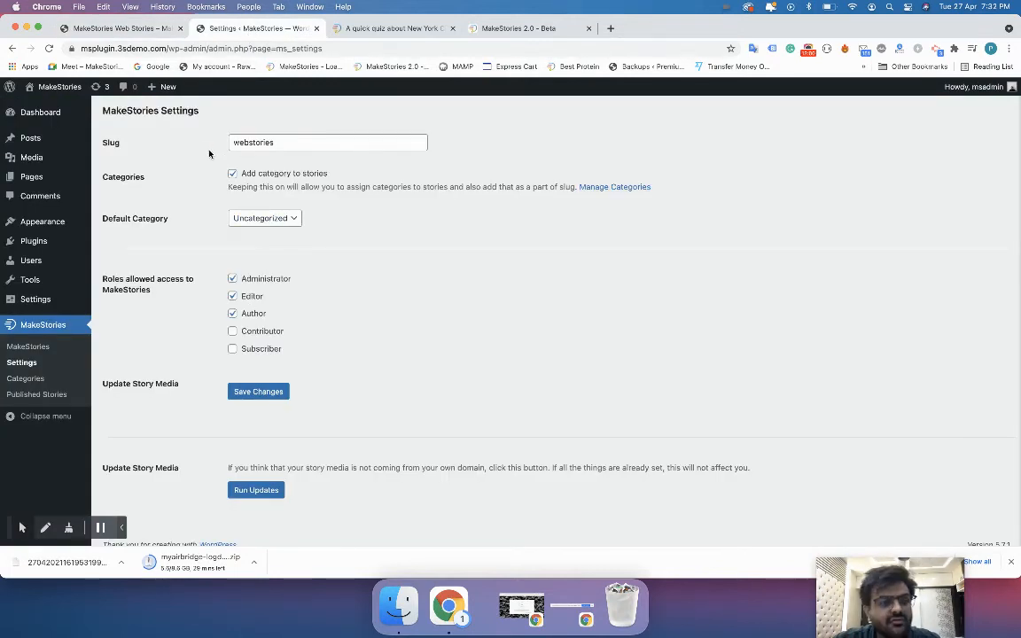
pyautogui.click(50, 393)
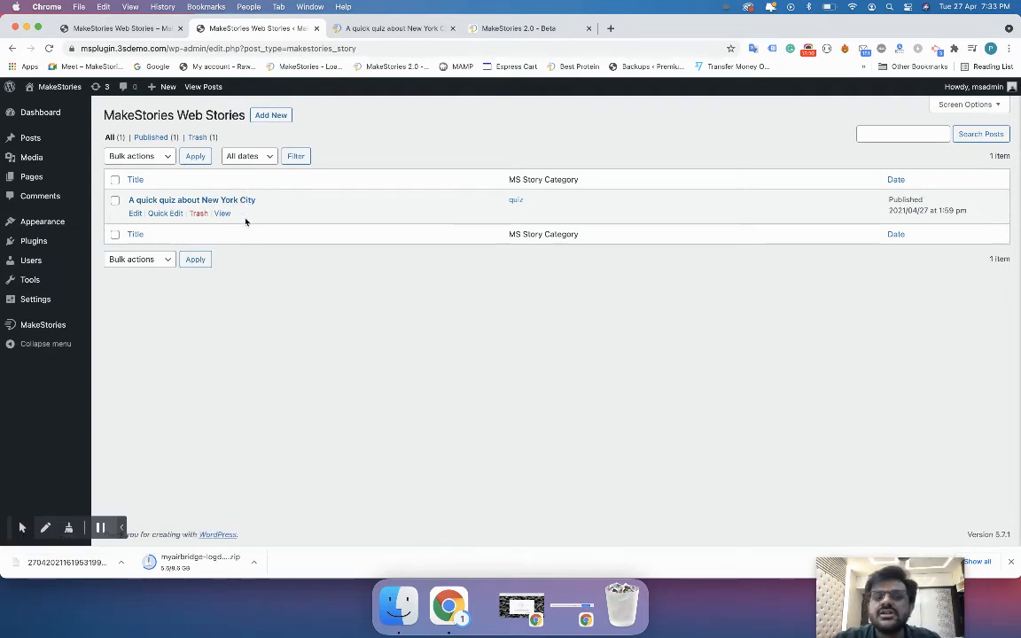
pyautogui.click(166, 216)
pyautogui.click(621, 242)
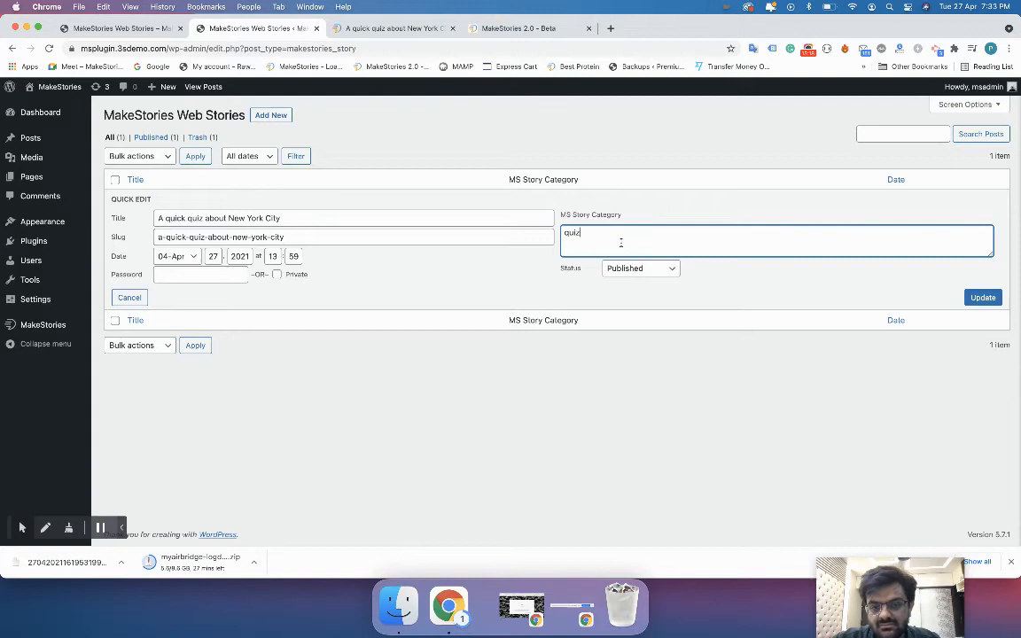
pyautogui.click(133, 298)
# Open the New York City quiz for editing in a new tab, and return to the published stories list.
pyautogui.keyDown('super'); pyautogui.click(134, 217); pyautogui.keyUp('super')
pyautogui.click(348, 29)
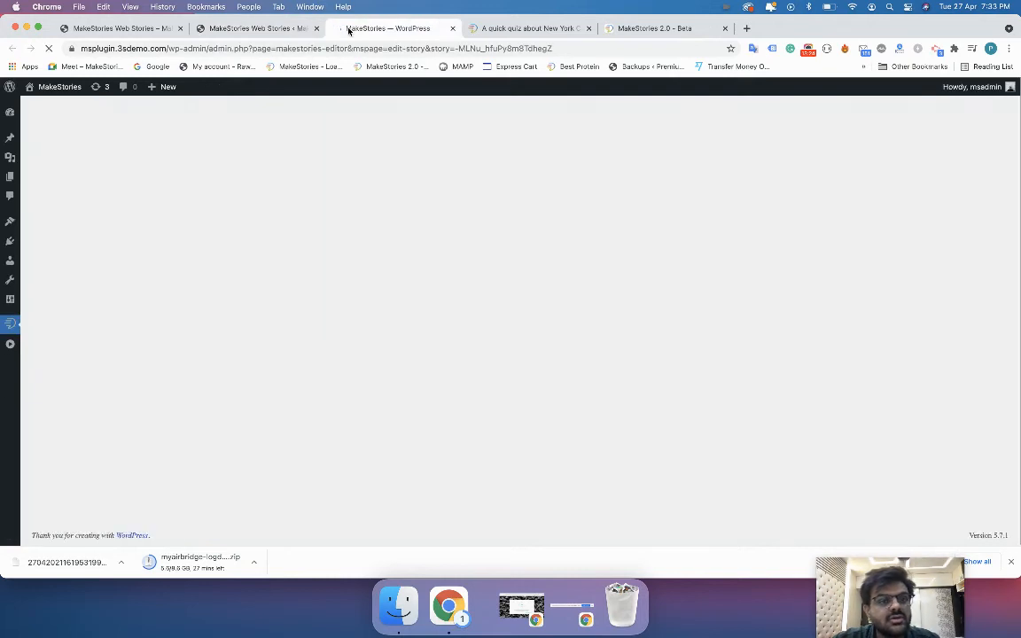
pyautogui.click(452, 29)
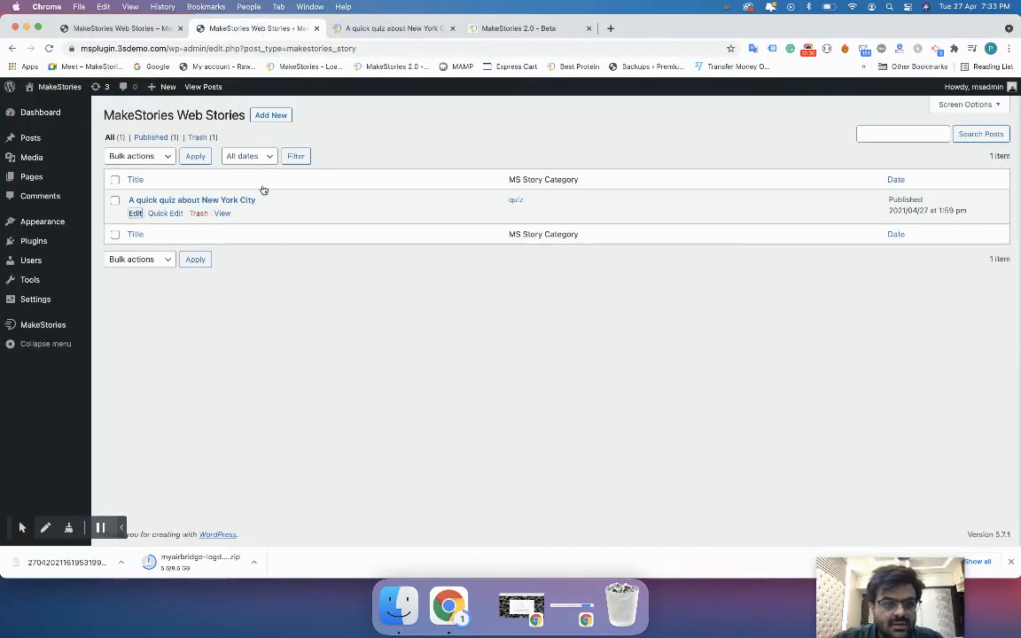
# View the New York City quiz on the site in a new tab and check the slug in its URL.
pyautogui.keyDown('super'); pyautogui.click(222, 215); pyautogui.keyUp('super')
pyautogui.click(374, 28)
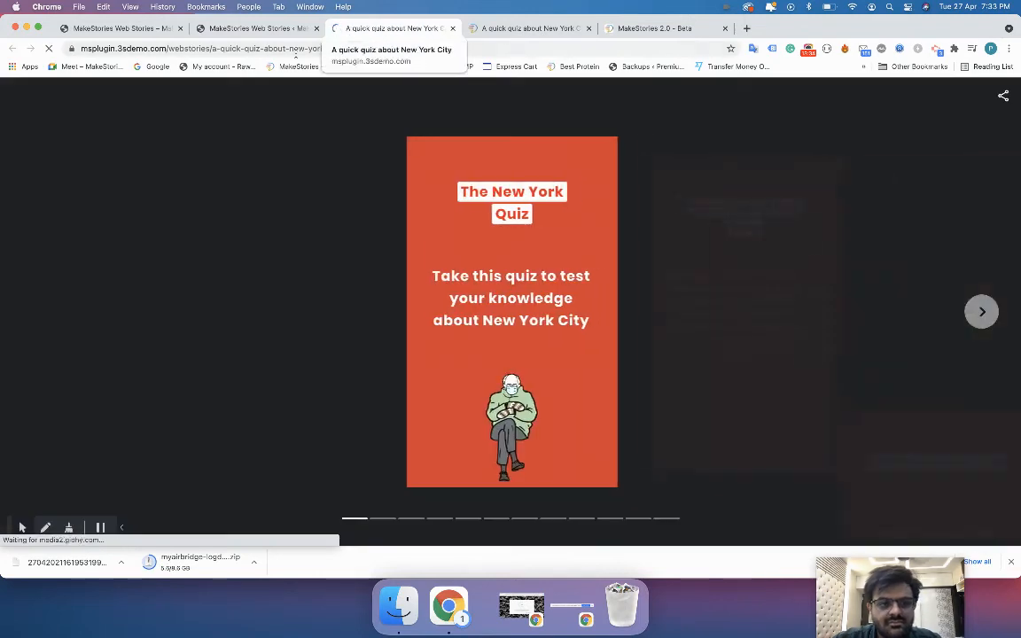
pyautogui.moveTo(195, 48); pyautogui.dragTo(447, 67)
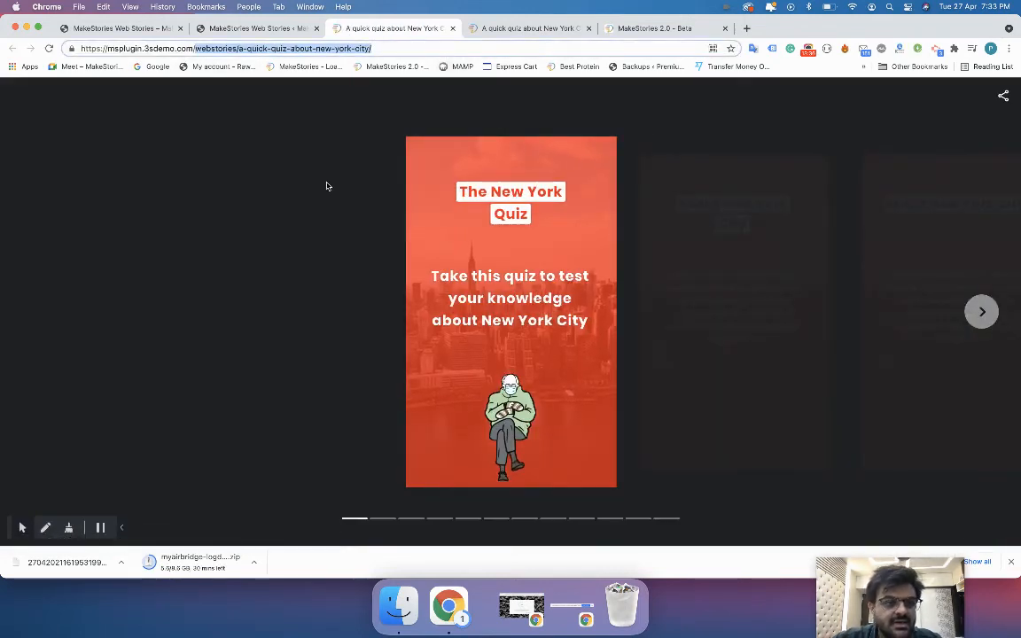
pyautogui.doubleClick(202, 48)
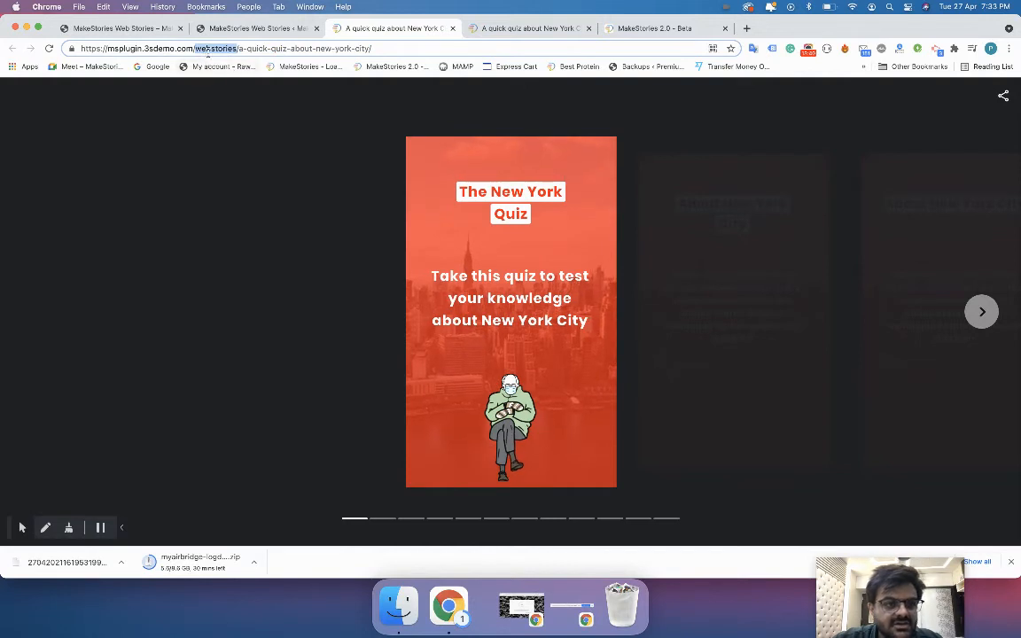
pyautogui.press('super+w')
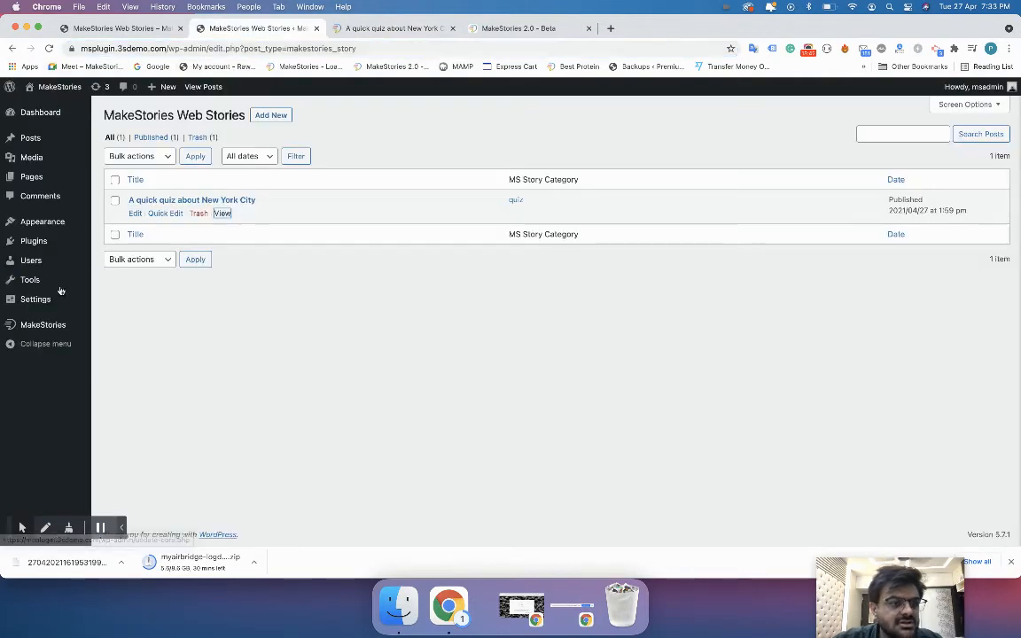
# Set the WordPress permalink structure to the custom format /%category%/%postname%/ and save it.
pyautogui.moveTo(42, 337)
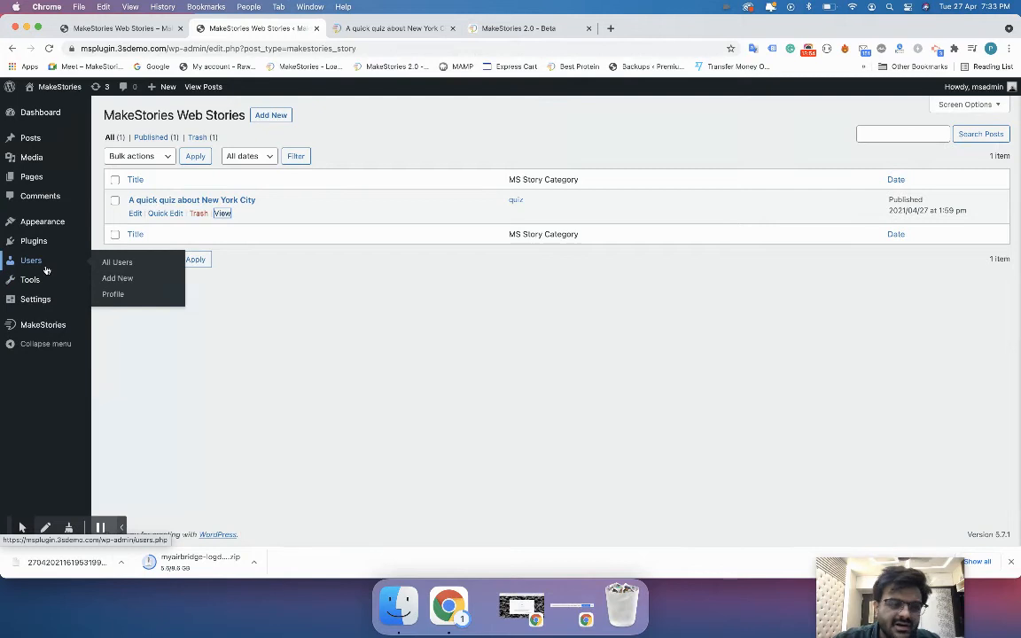
pyautogui.moveTo(46, 300)
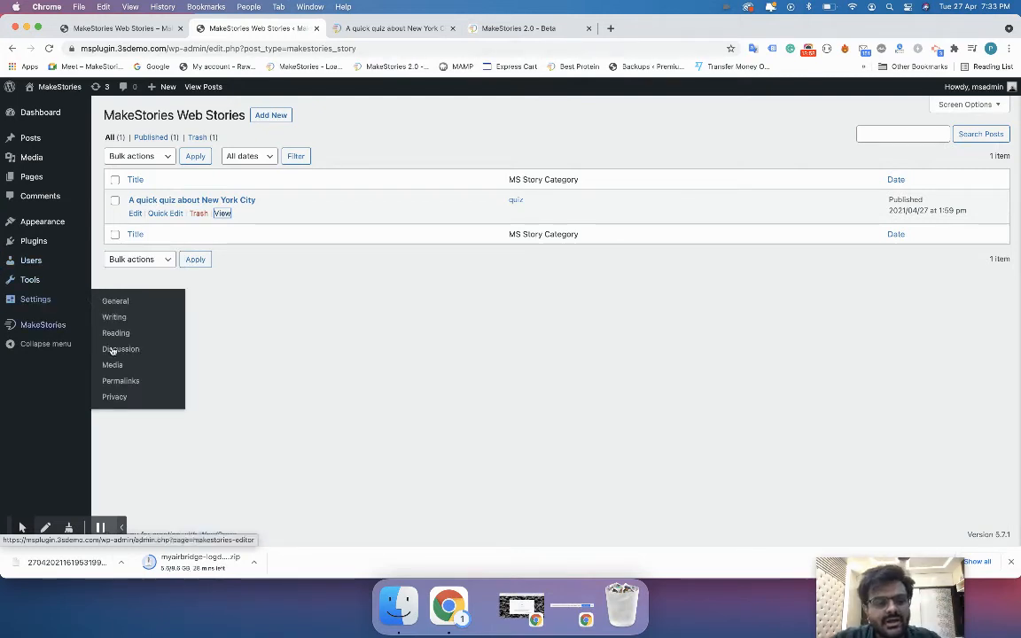
pyautogui.click(120, 381)
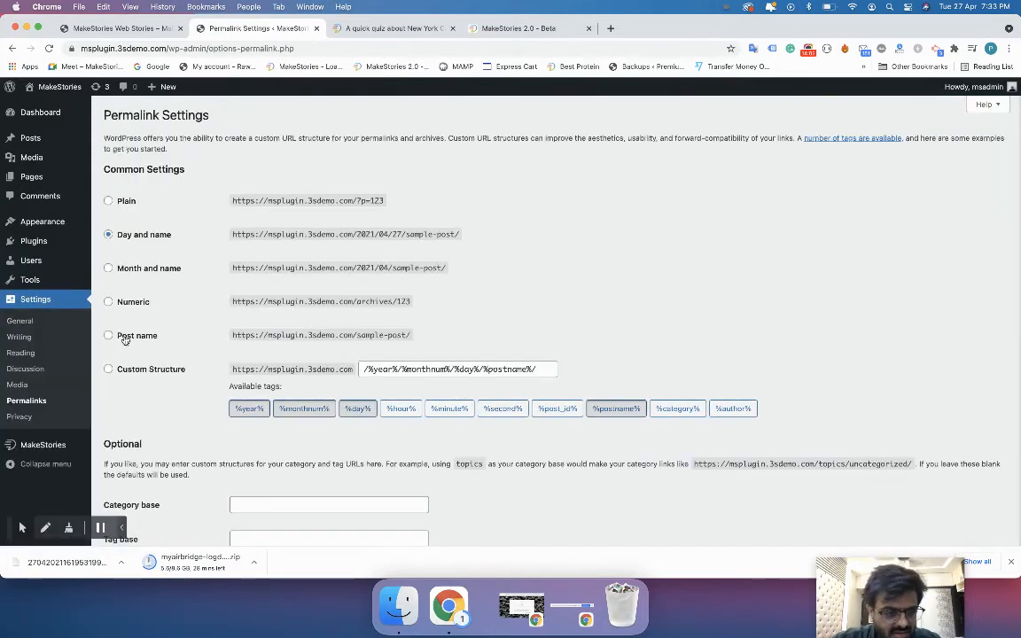
pyautogui.click(109, 335)
pyautogui.click(365, 369)
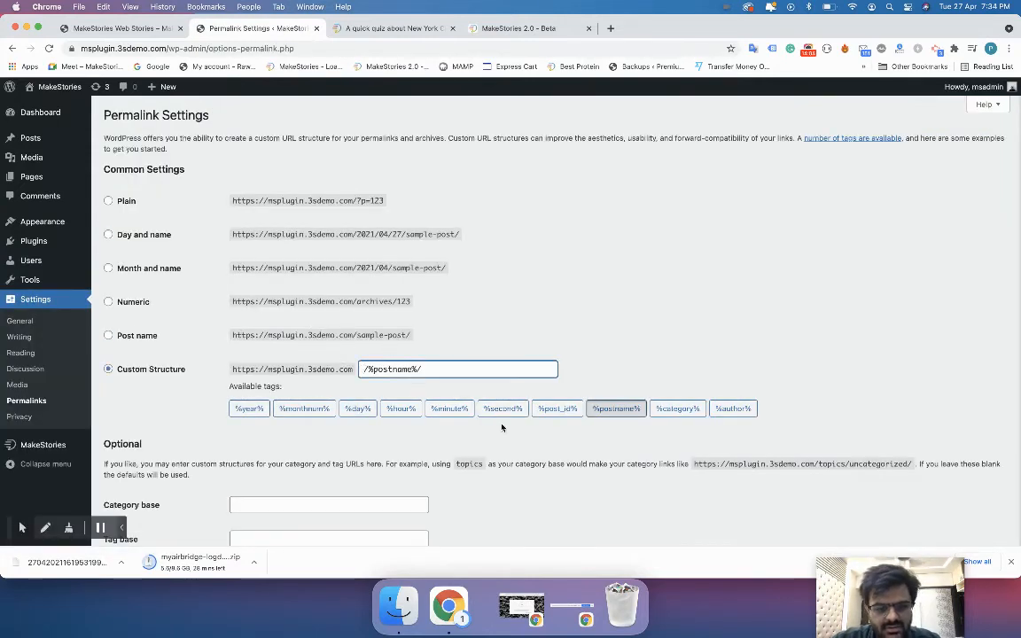
pyautogui.click(677, 408)
pyautogui.scroll(-5, 266, 465)
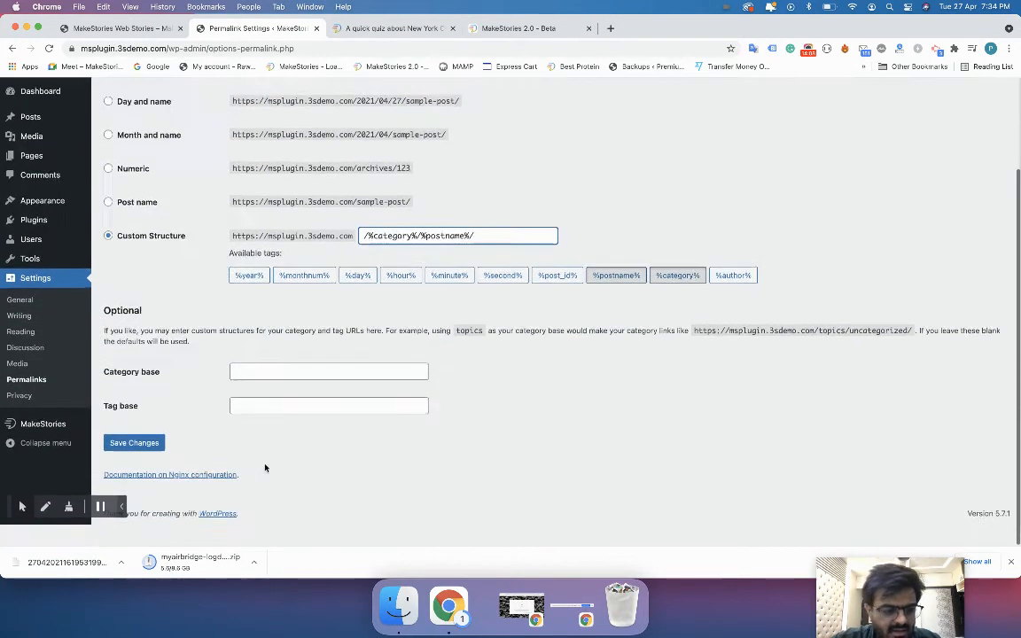
pyautogui.click(134, 464)
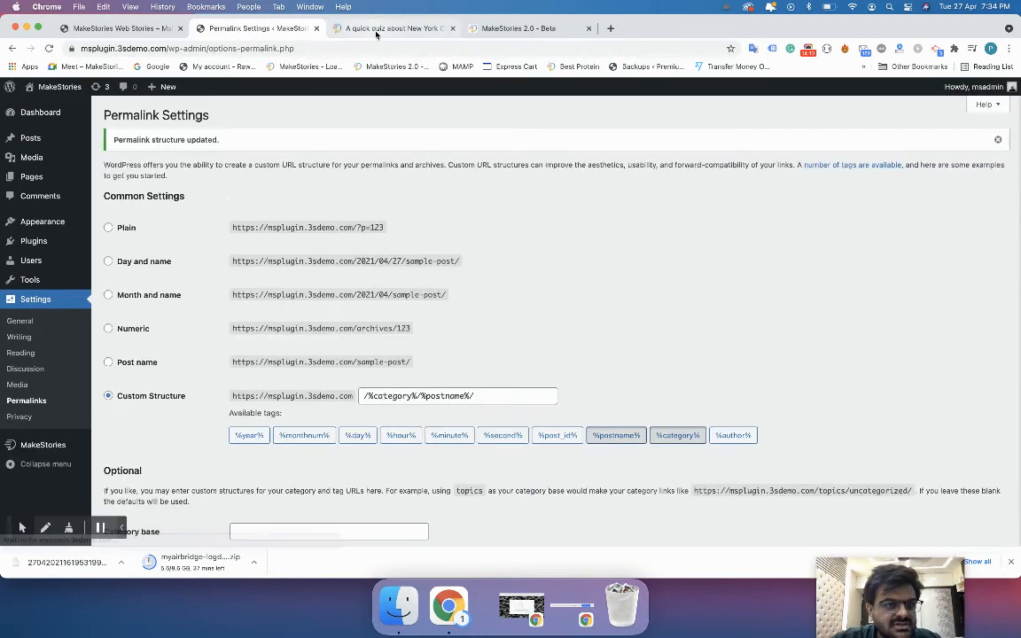
# Reload the published New York City quiz story to check its URL under the updated permalink structure.
pyautogui.click(375, 33)
pyautogui.press('super+r')
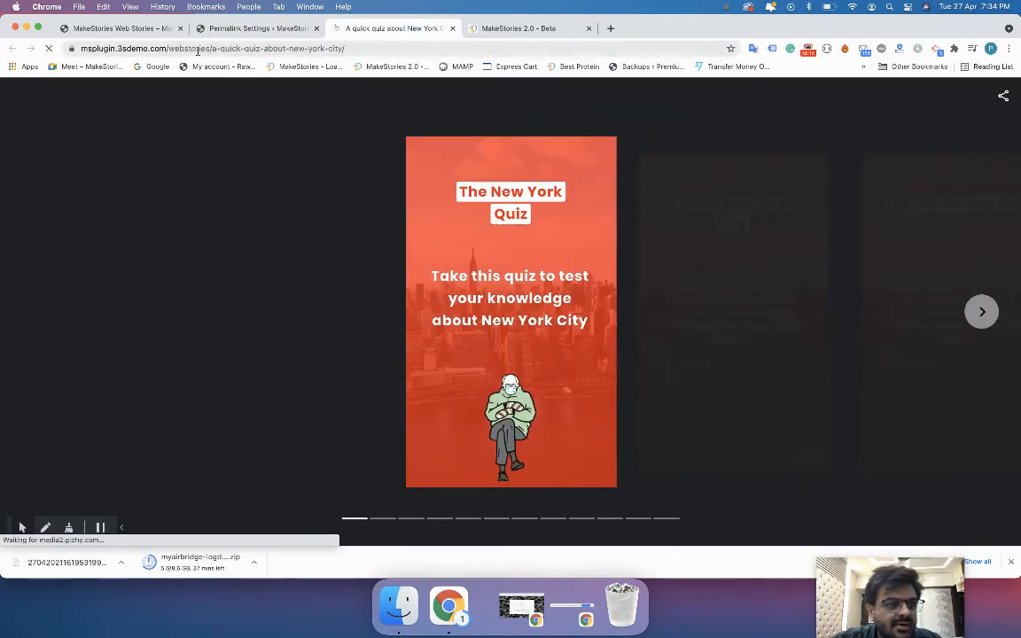
# Return to the permalink settings and try out the Post name structure, /%postname%/, without saving.
pyautogui.click(237, 29)
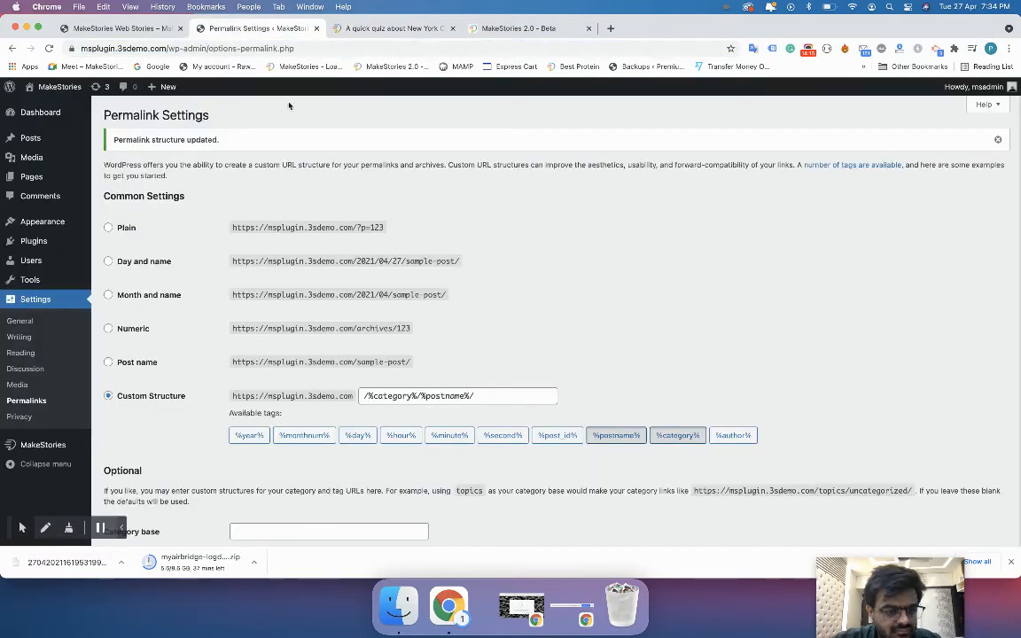
pyautogui.click(145, 363)
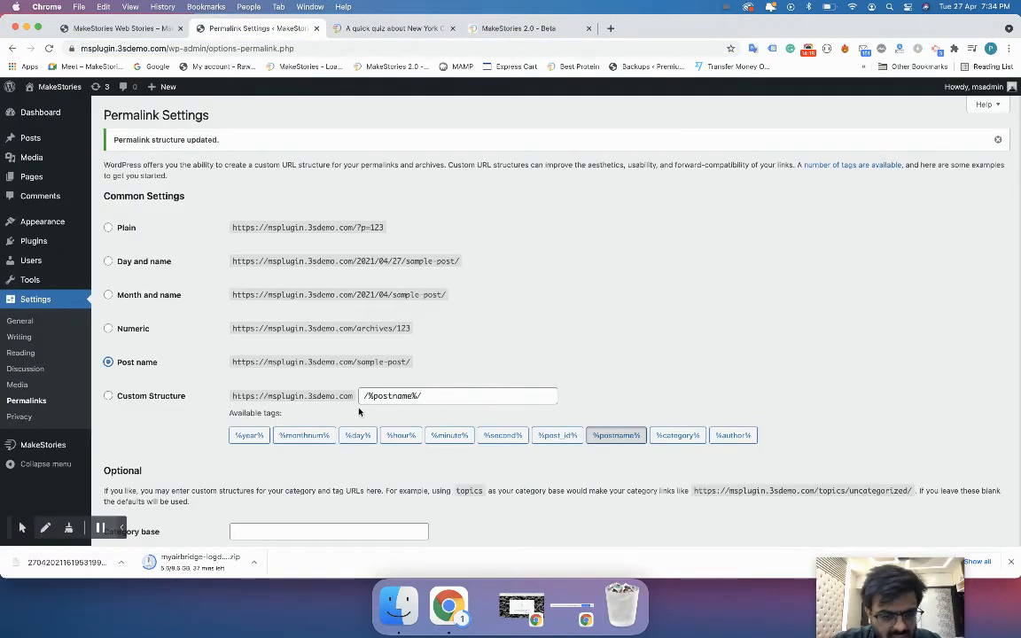
pyautogui.click(416, 396)
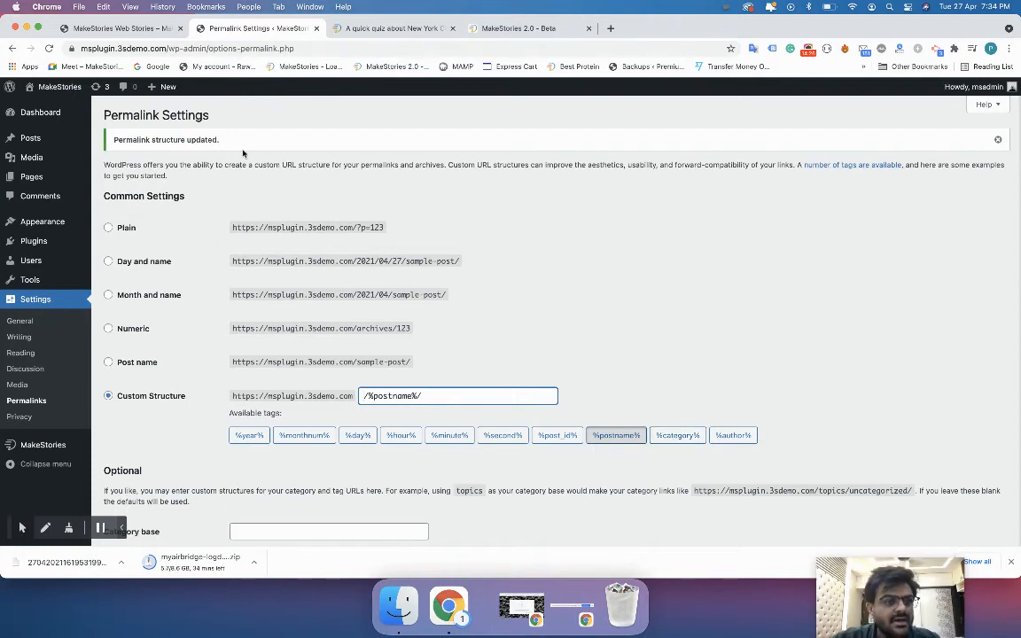
# Add a new WordPress page and dismiss the block editor's welcome guide.
pyautogui.moveTo(27, 174)
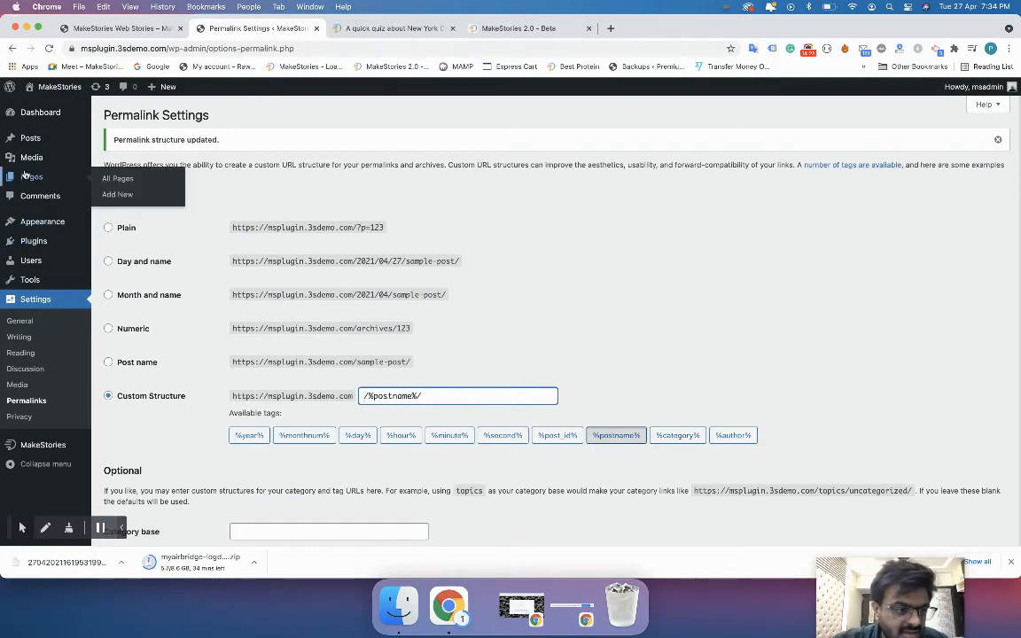
pyautogui.click(125, 184)
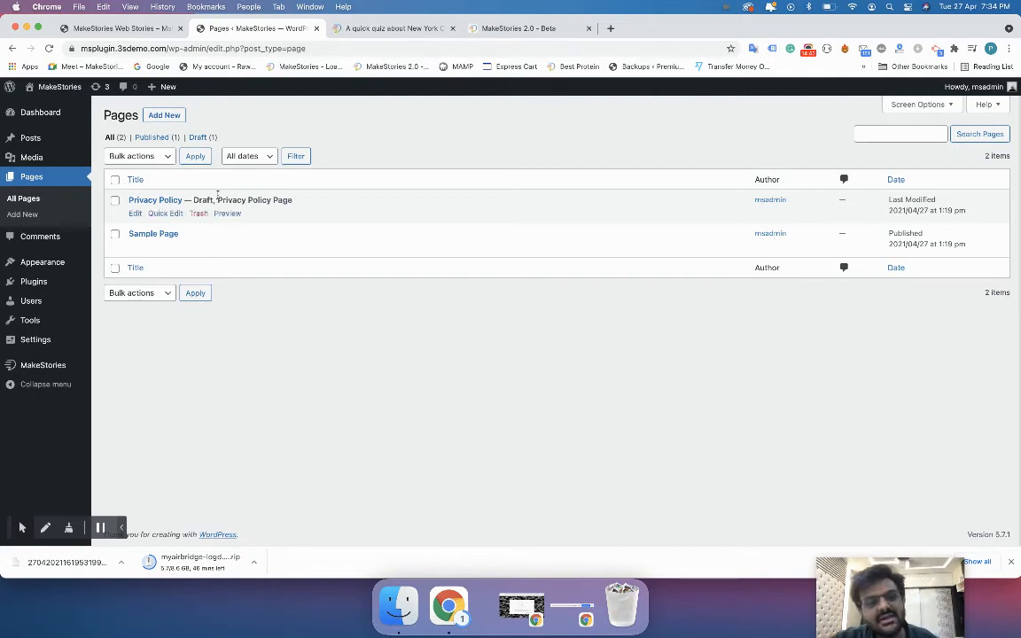
pyautogui.click(167, 117)
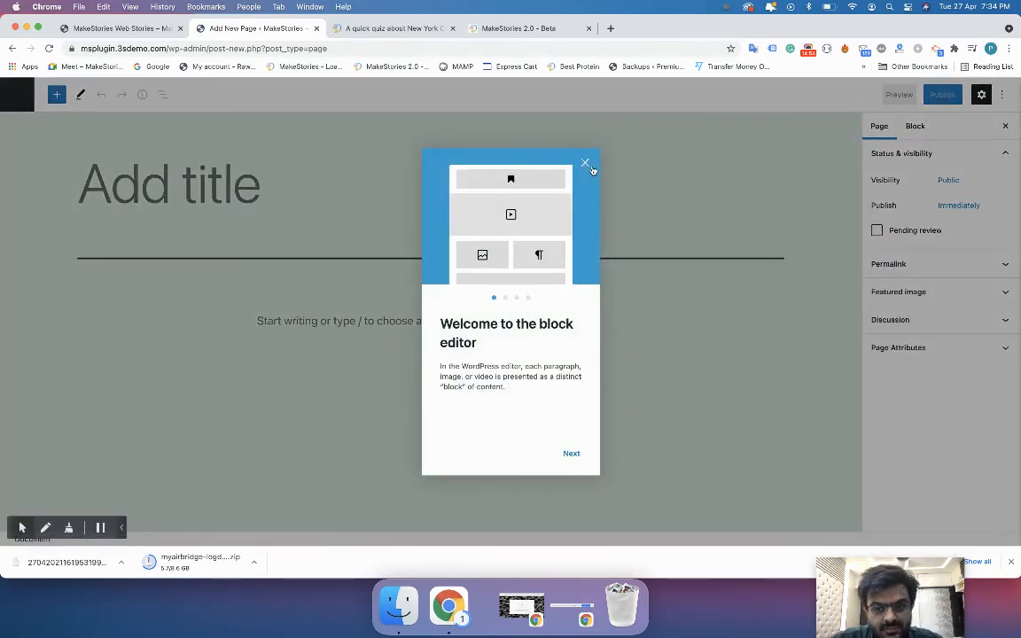
pyautogui.click(588, 162)
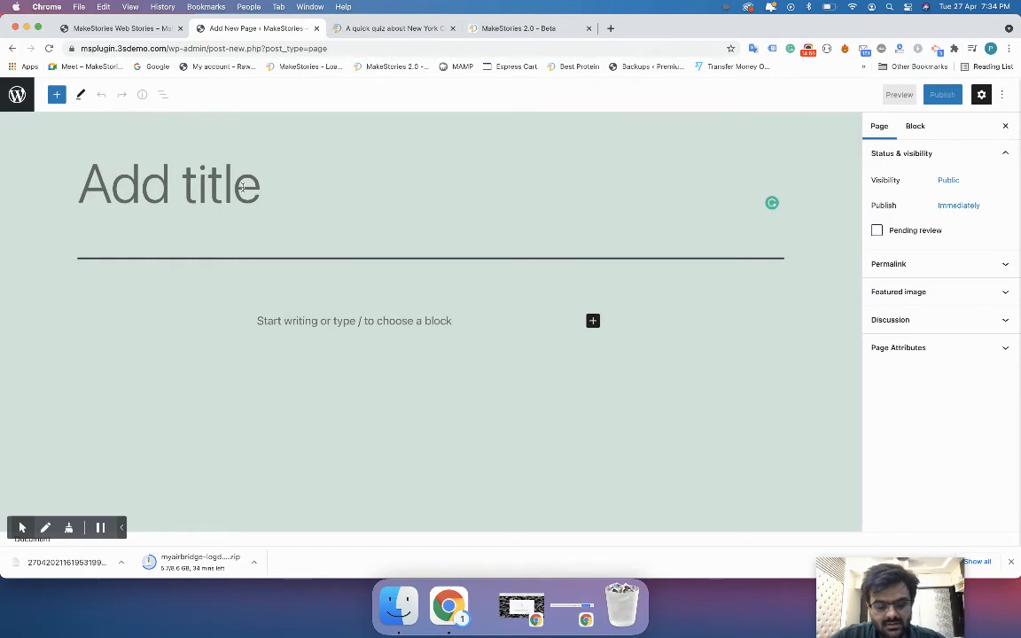
# Title the new page "New York Quiz" and start an empty paragraph below the title.
pyautogui.write('My First')
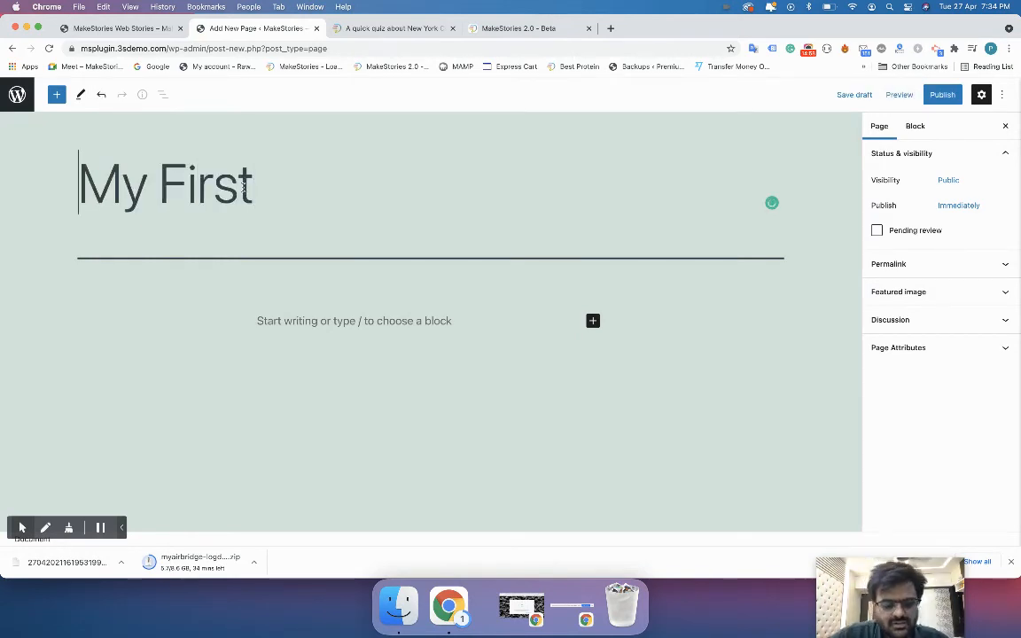
pyautogui.press('super+a')
pyautogui.write('New York Quix')
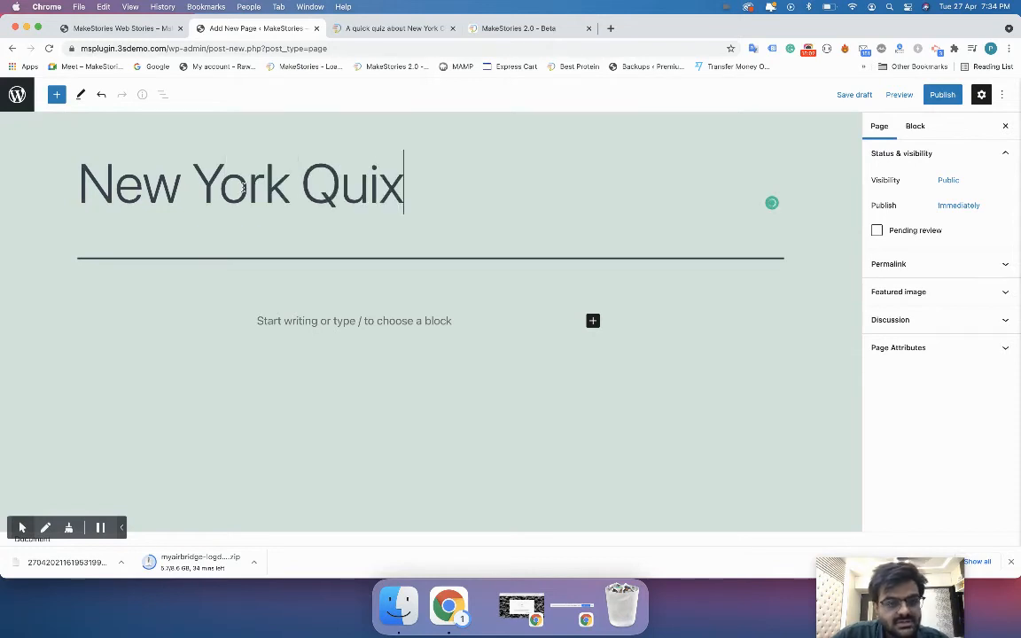
pyautogui.press('BackSpace')
pyautogui.write('z')
pyautogui.press('Return')
# Copy the "What is Lorem Ipsum?" paragraph from lipsum.com and paste it into the body of the New York Quiz page.
pyautogui.press('super+t')
pyautogui.write('lipsum.com')
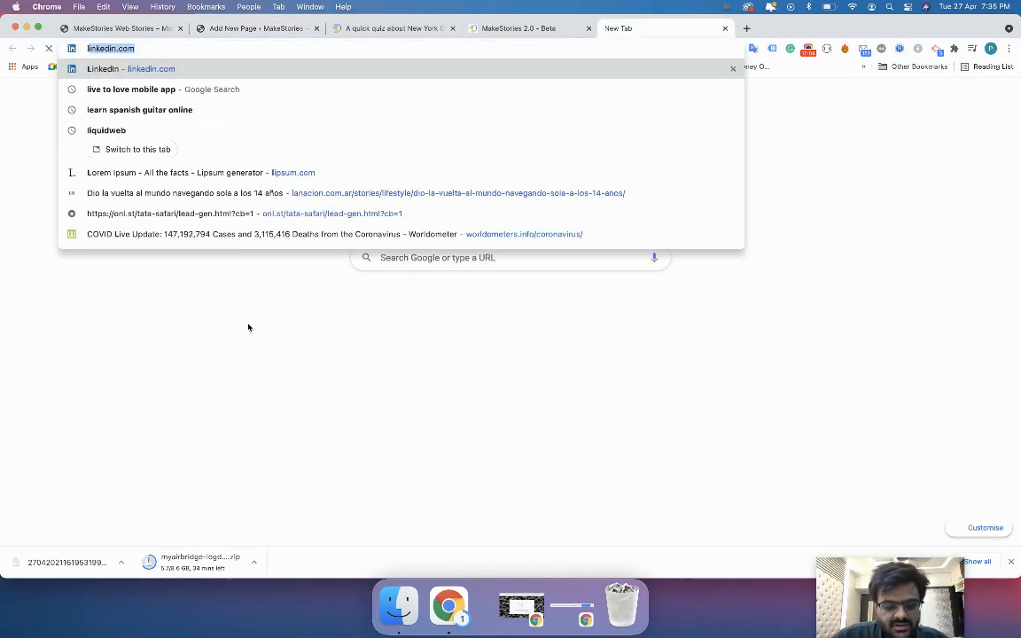
pyautogui.press('Return')
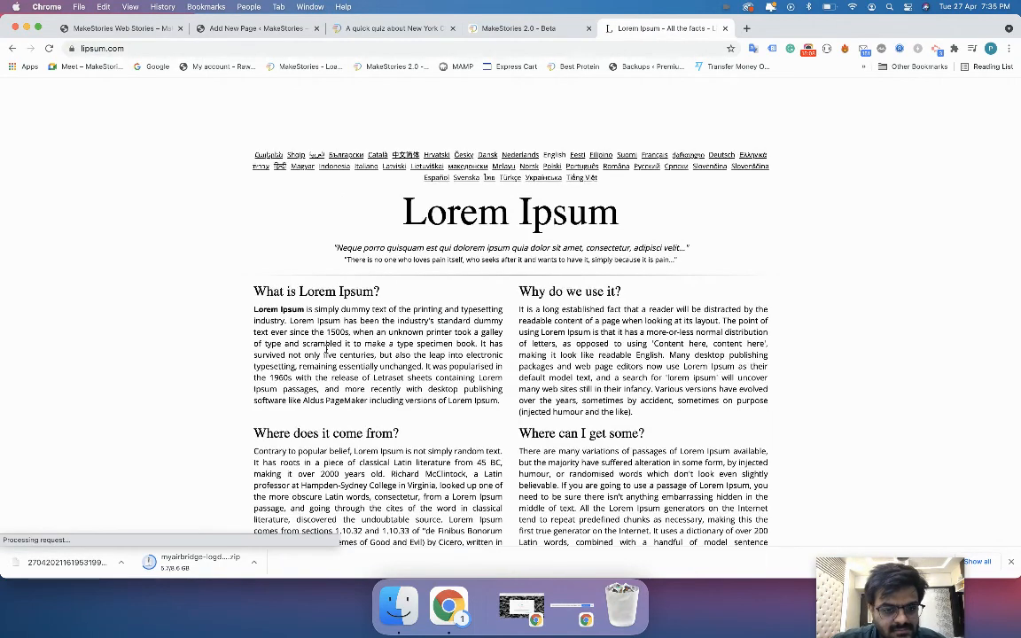
pyautogui.tripleClick(331, 354)
pyautogui.press('super+c')
pyautogui.click(384, 31)
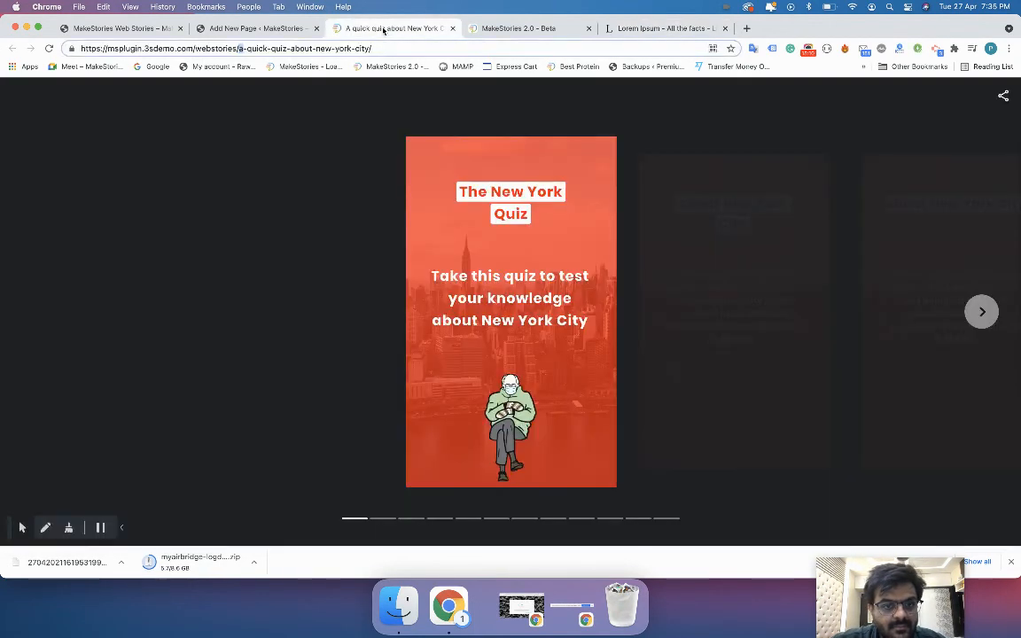
pyautogui.click(507, 28)
pyautogui.click(232, 28)
pyautogui.press('super+v')
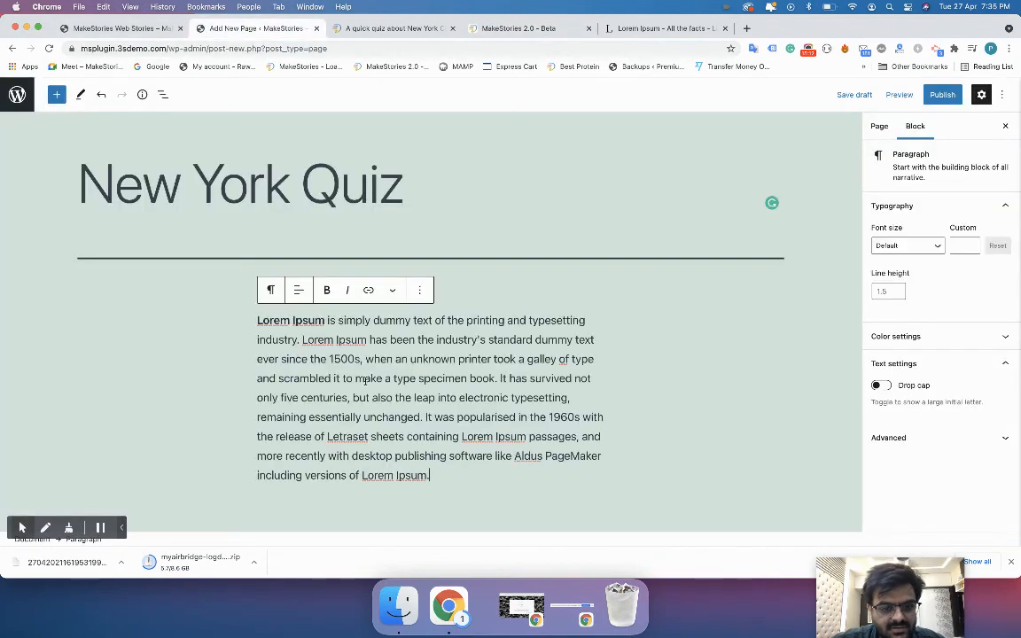
# Add an MS Single Post block below the paragraph with the story a-quick-quiz-about-new-york-city, and save the draft.
pyautogui.scroll(-5, 452, 487)
pyautogui.press('Return')
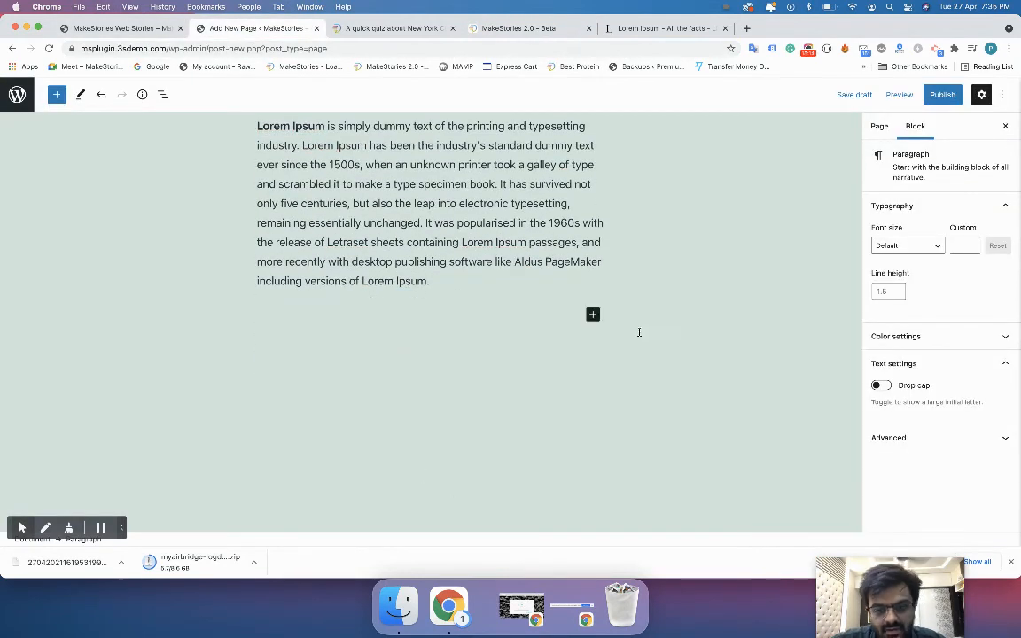
pyautogui.click(593, 316)
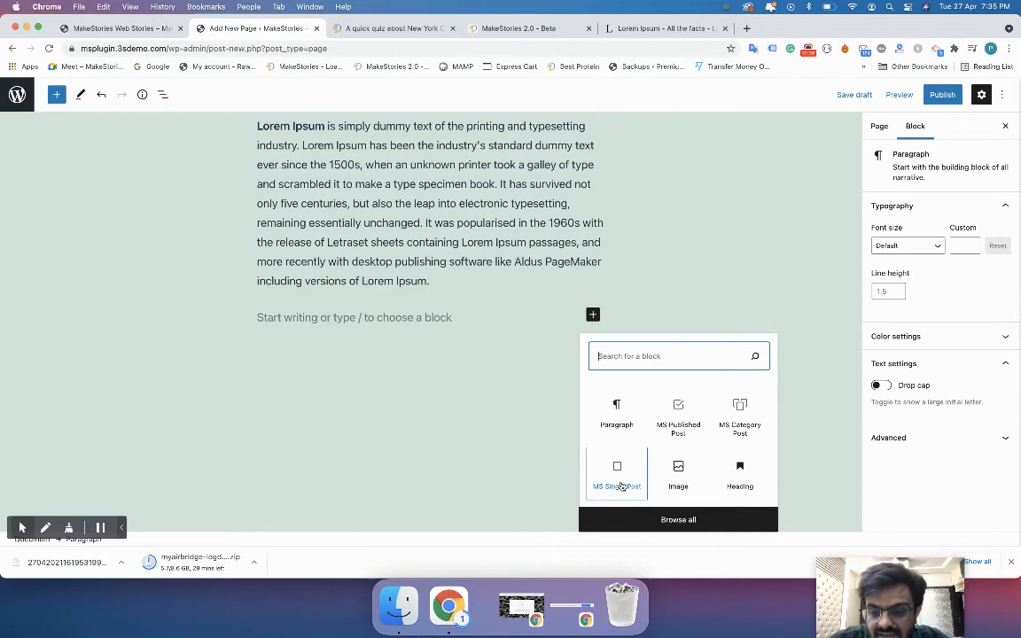
pyautogui.click(618, 487)
pyautogui.click(381, 353)
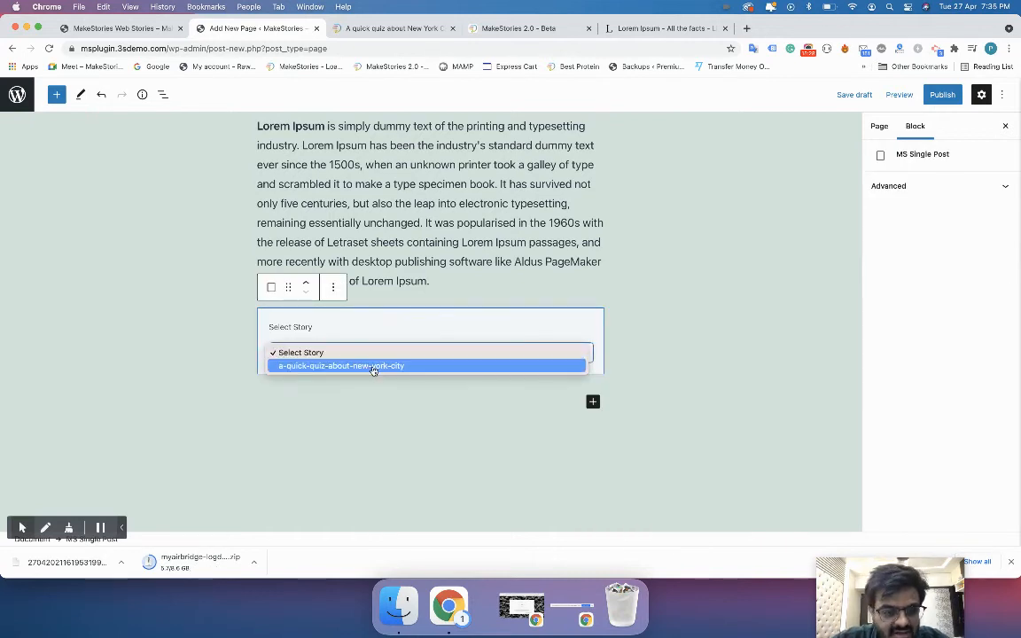
pyautogui.click(374, 366)
pyautogui.click(856, 97)
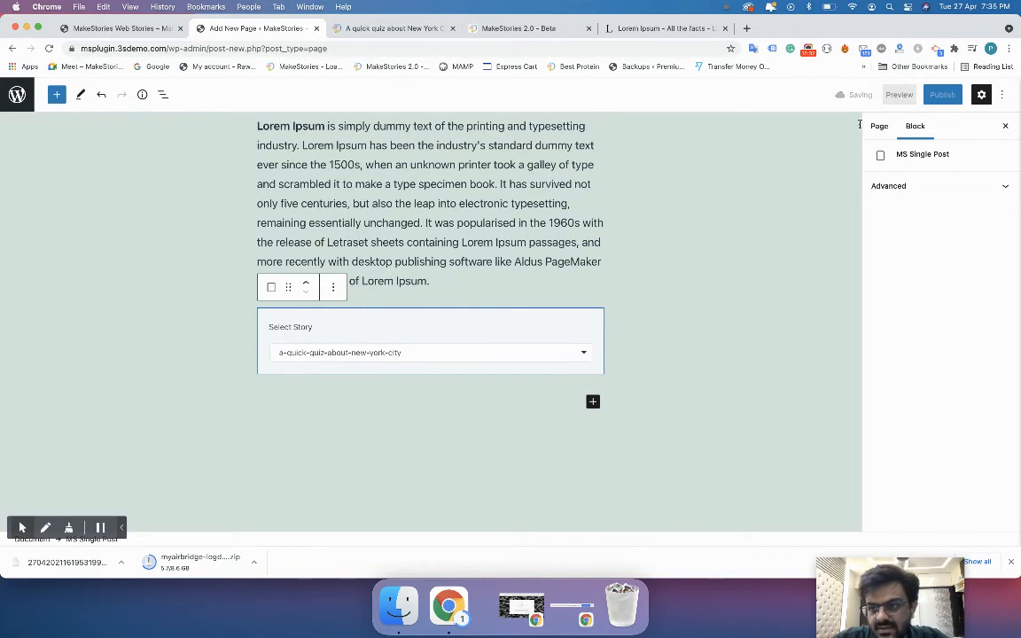
# Preview the page in a new tab and go through the first slides of the embedded New York quiz story.
pyautogui.click(898, 94)
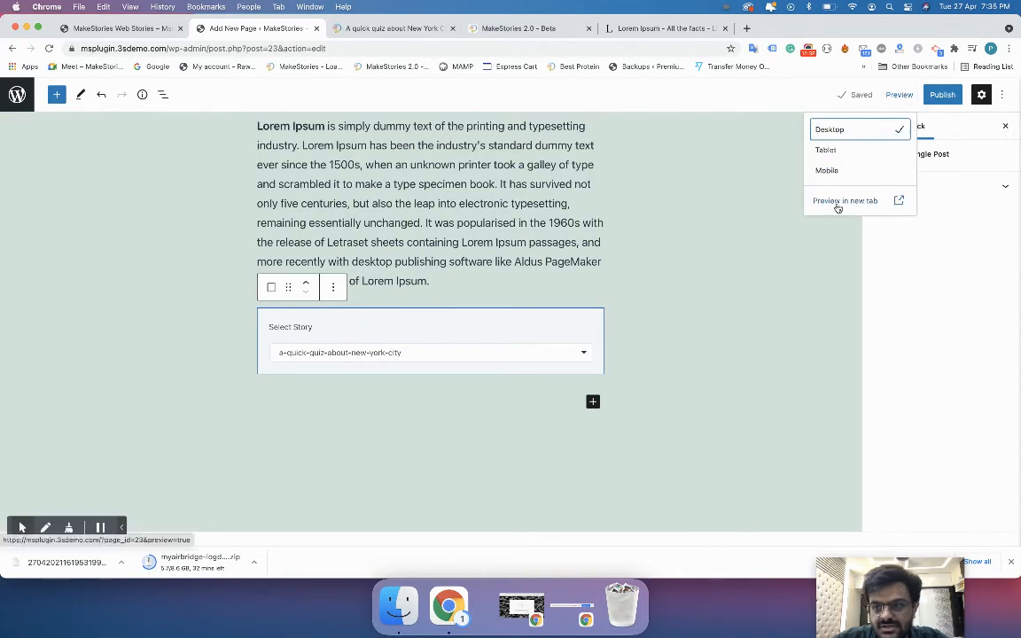
pyautogui.click(836, 201)
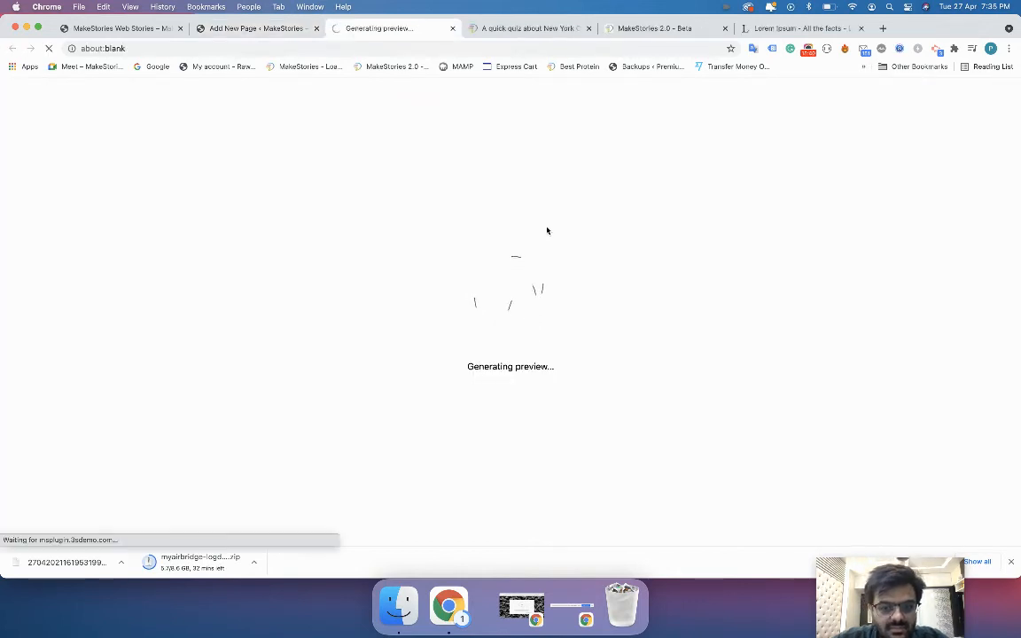
pyautogui.scroll(-3, 536, 302)
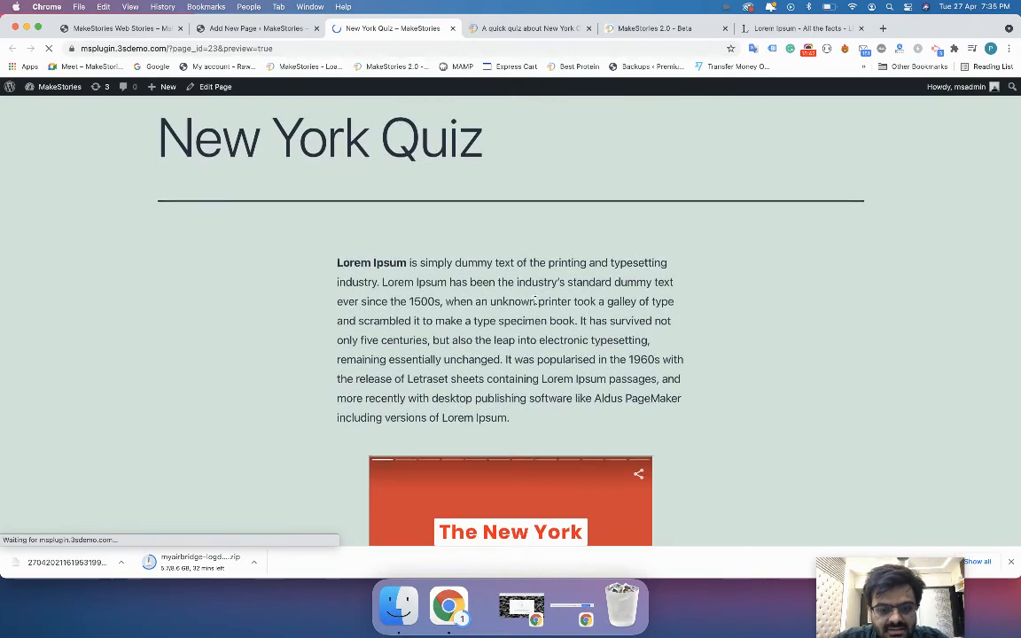
pyautogui.scroll(-4, 536, 302)
pyautogui.scroll(1, 536, 303)
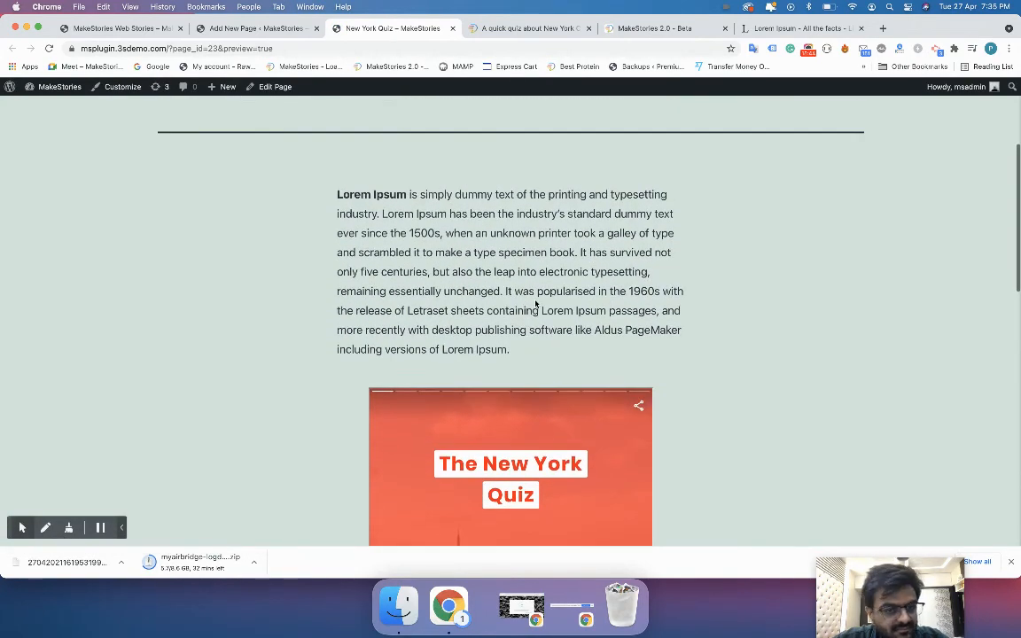
pyautogui.scroll(-2, 536, 304)
pyautogui.scroll(-5, 536, 304)
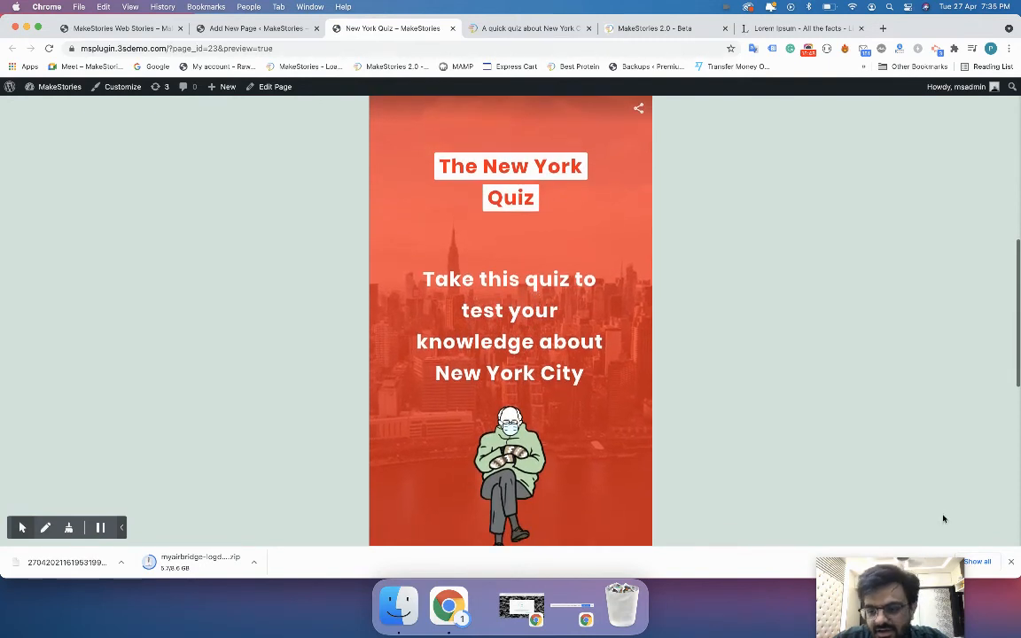
pyautogui.click(1011, 561)
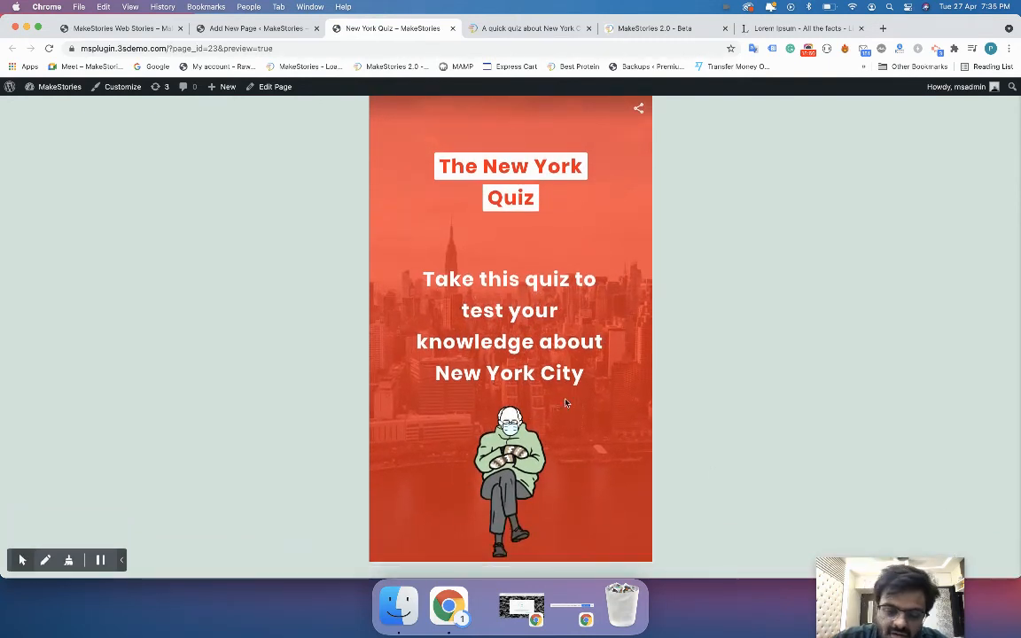
pyautogui.click(603, 430)
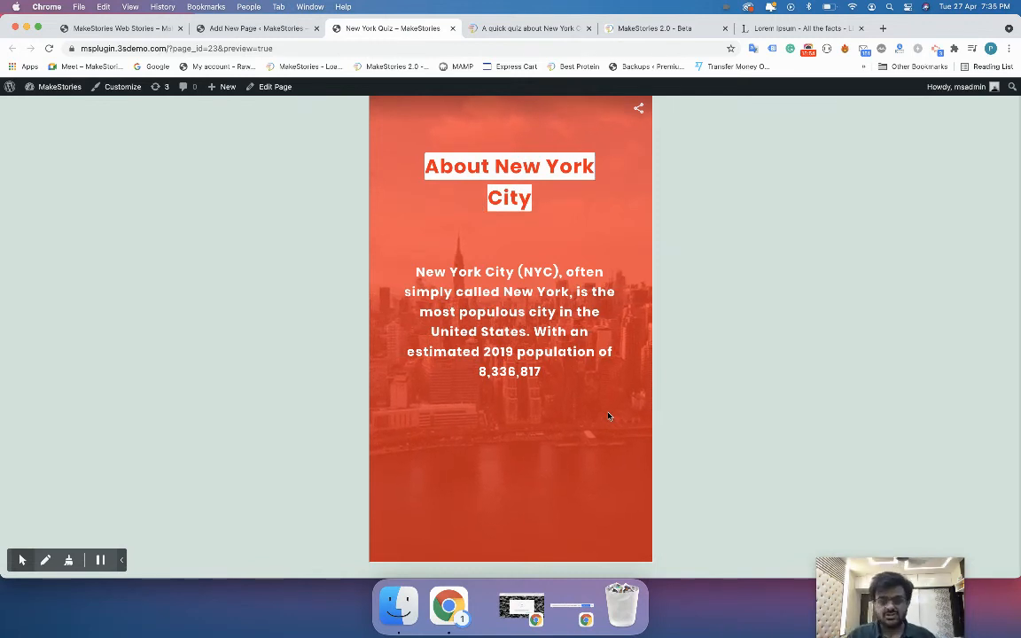
pyautogui.click(608, 416)
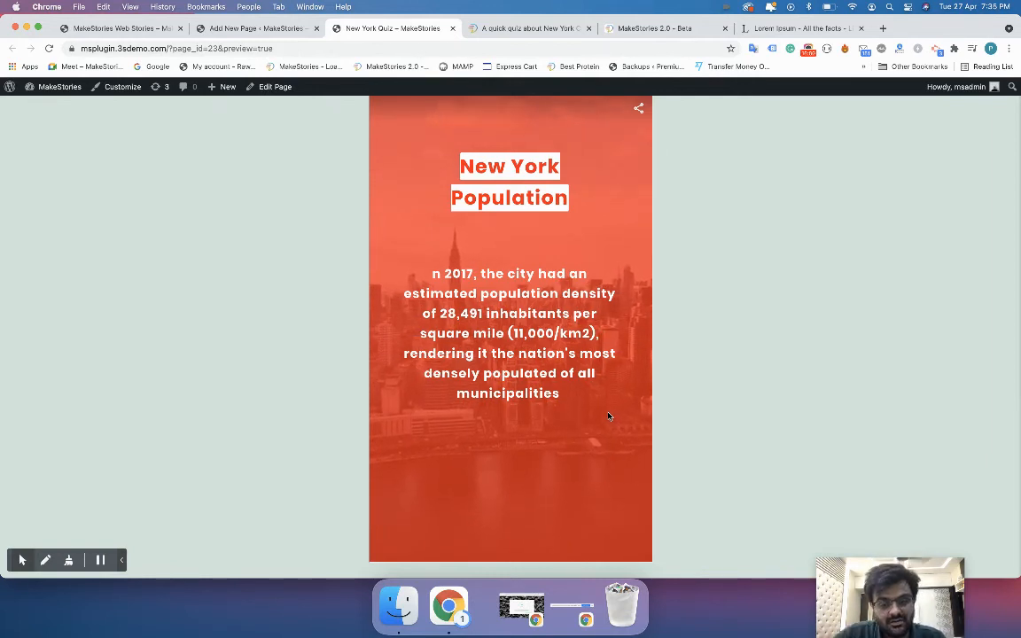
# Replace the MS Single Post block in the page with an MS Published Post block and save the draft.
pyautogui.click(257, 28)
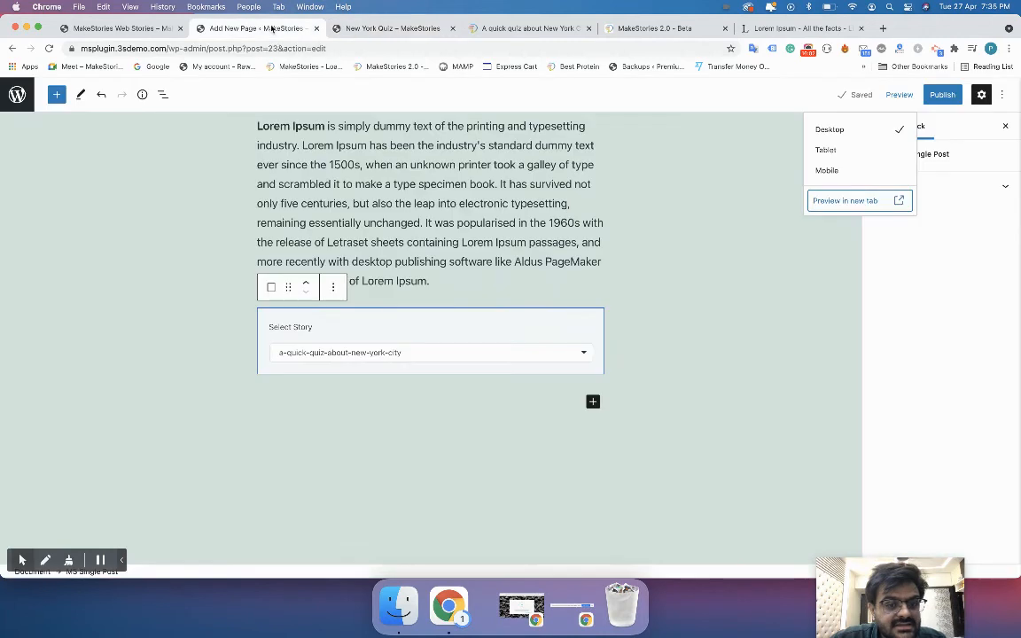
pyautogui.click(334, 286)
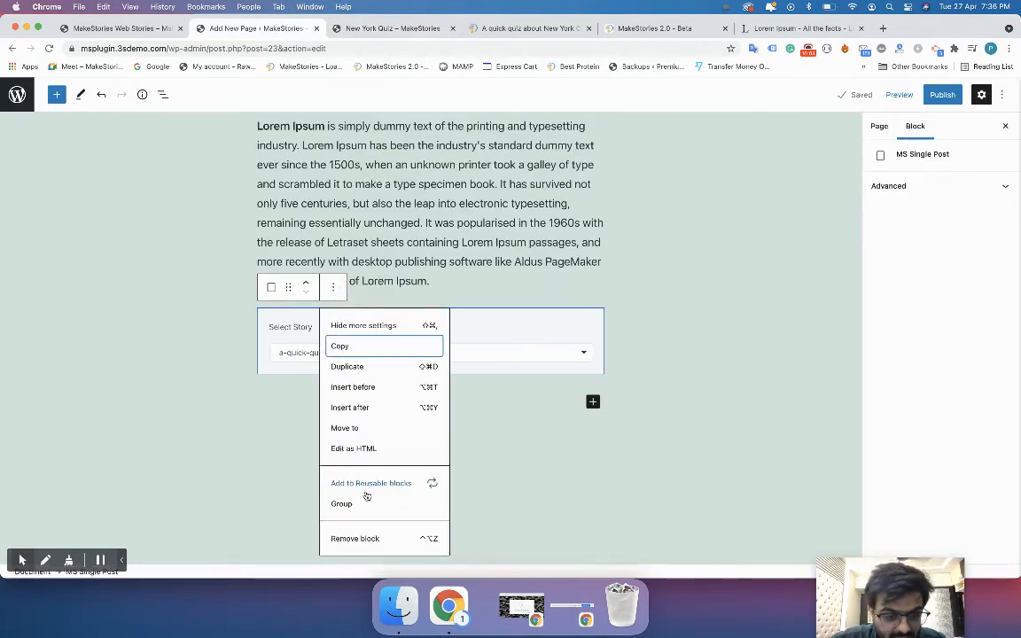
pyautogui.click(354, 538)
pyautogui.click(359, 359)
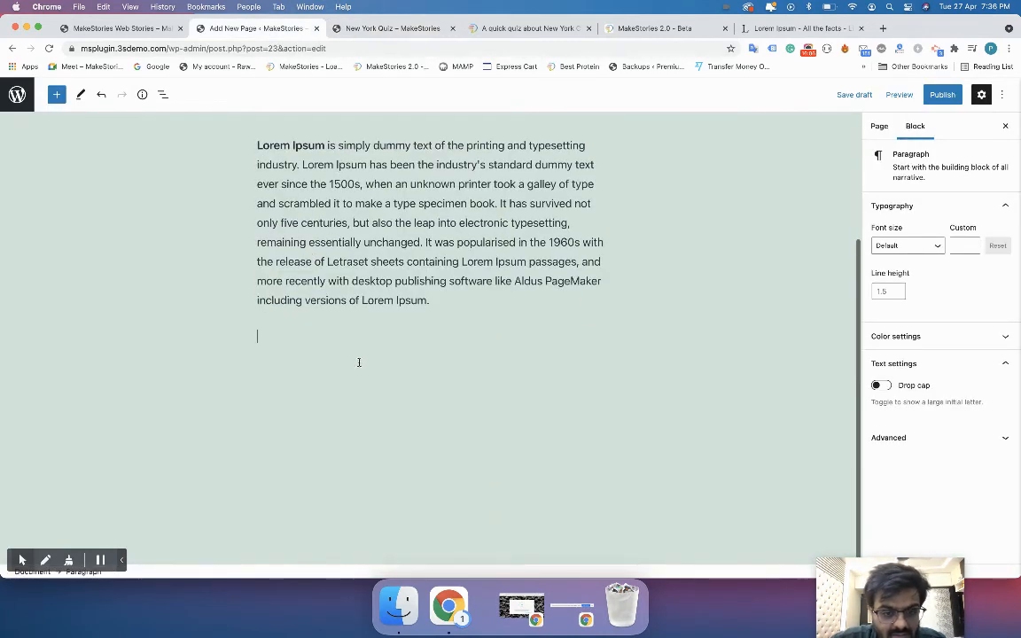
pyautogui.click(594, 334)
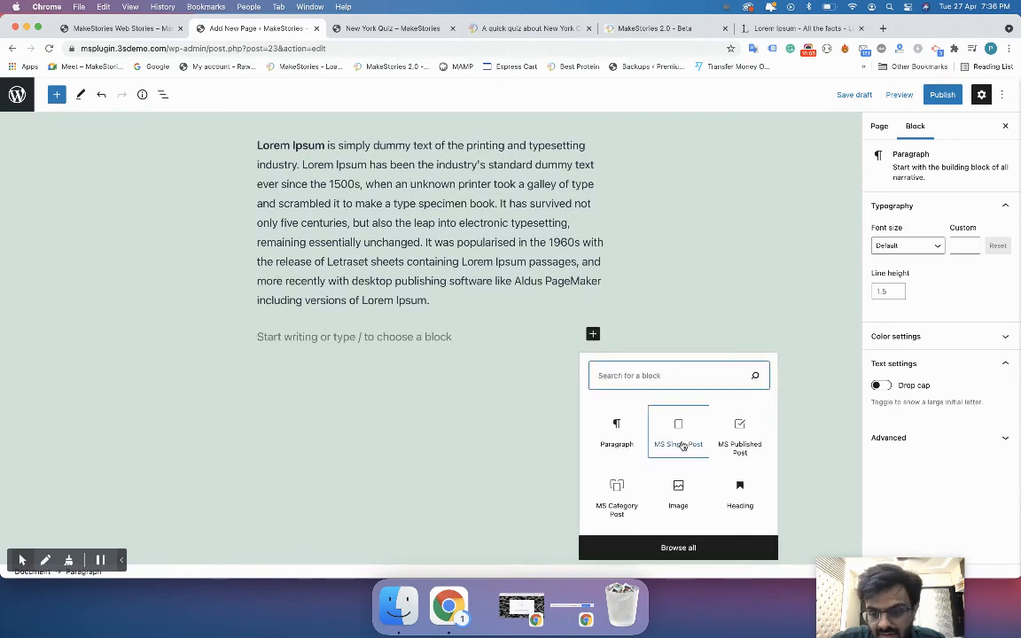
pyautogui.click(731, 445)
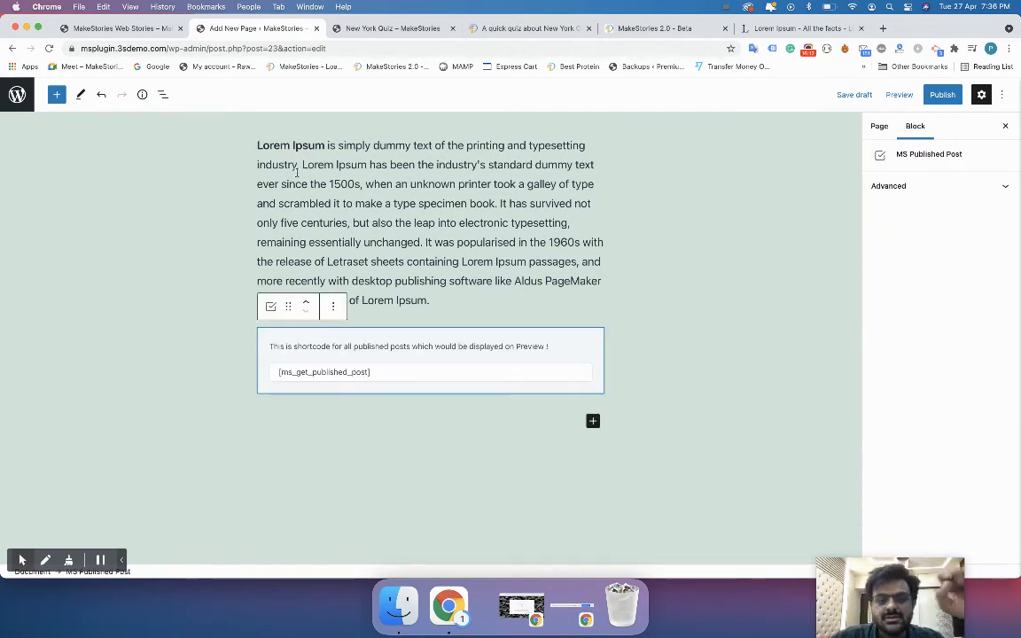
pyautogui.click(844, 96)
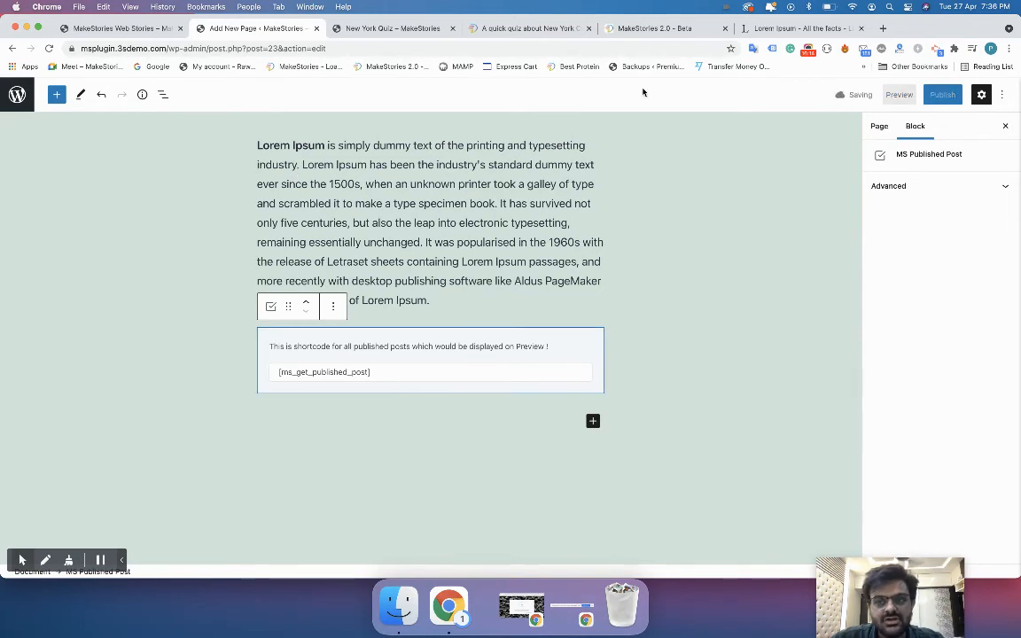
# Check the All Stories section in the page preview, and go from the web stories page to the WordPress dashboard.
pyautogui.click(384, 28)
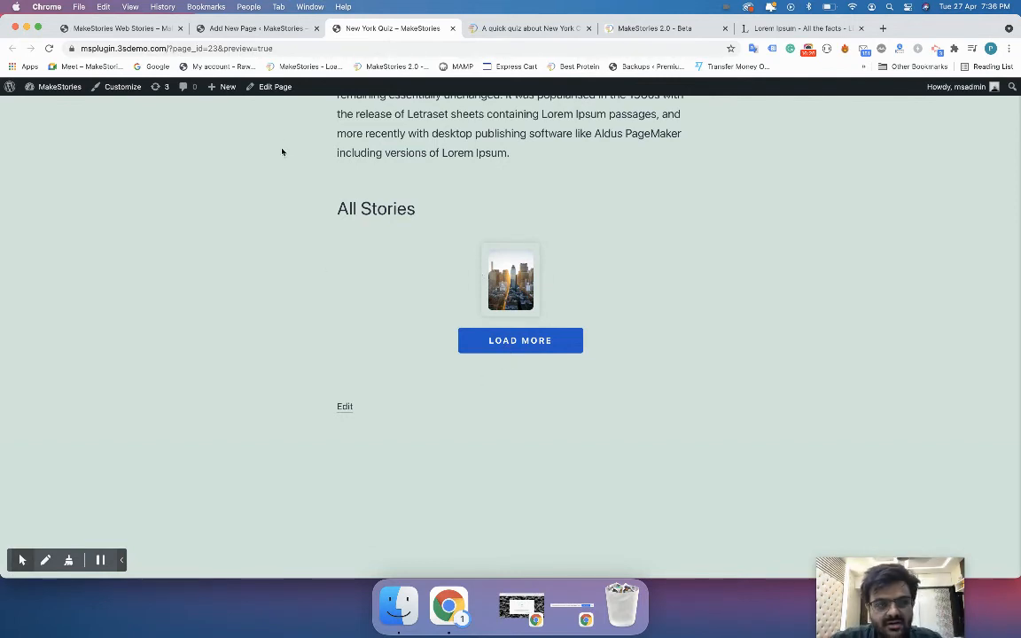
pyautogui.click(163, 32)
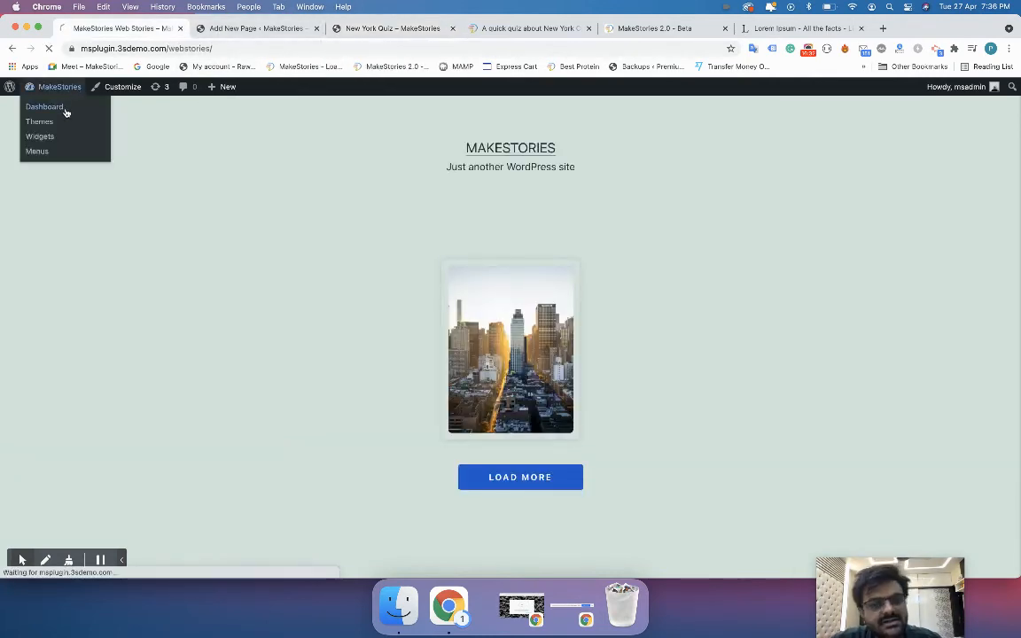
pyautogui.click(62, 106)
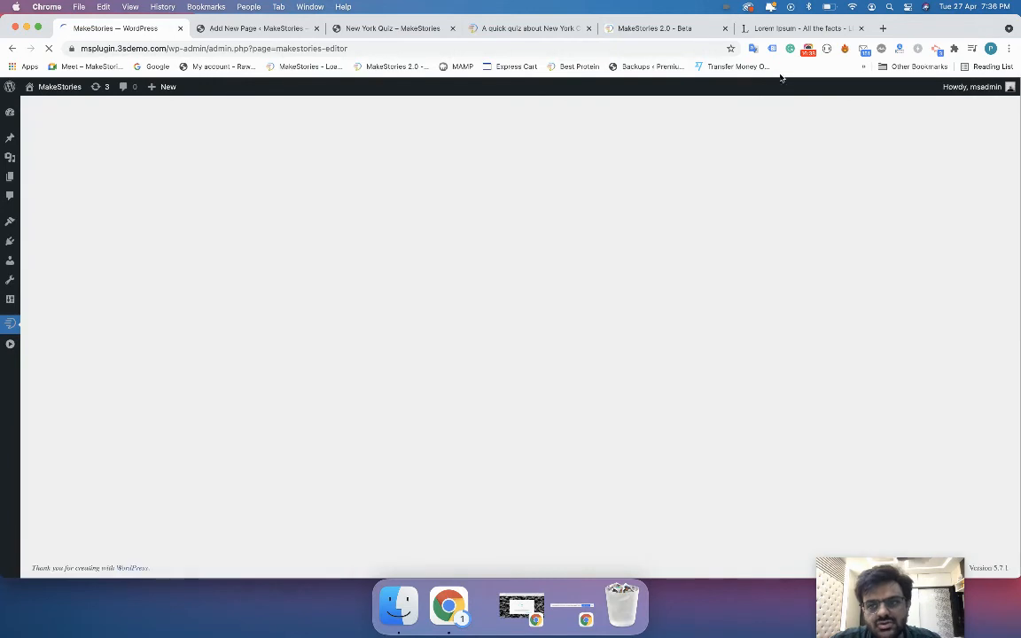
pyautogui.click(809, 49)
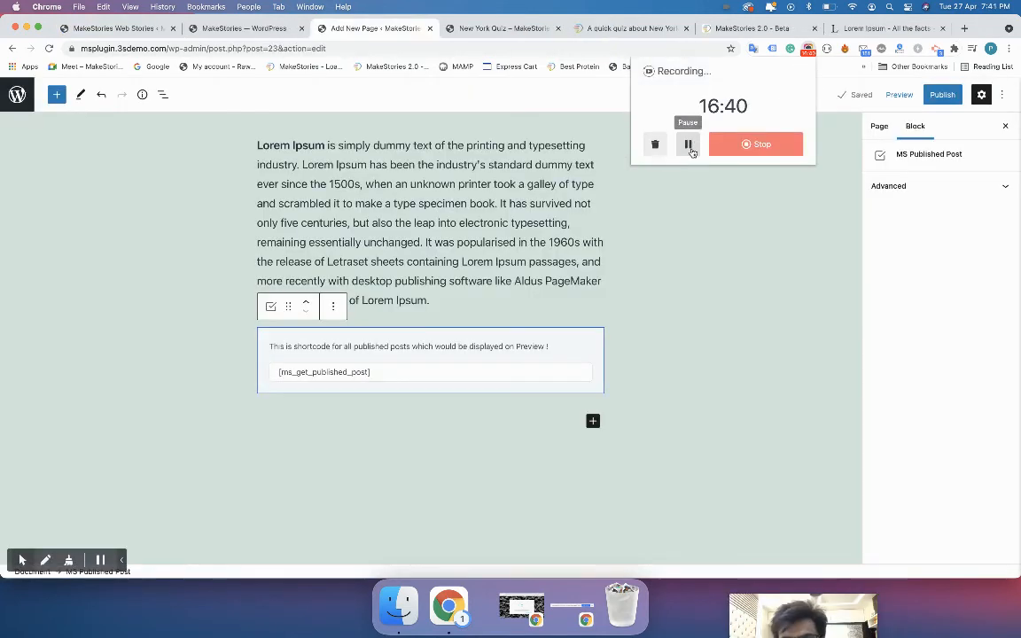
pyautogui.click(688, 143)
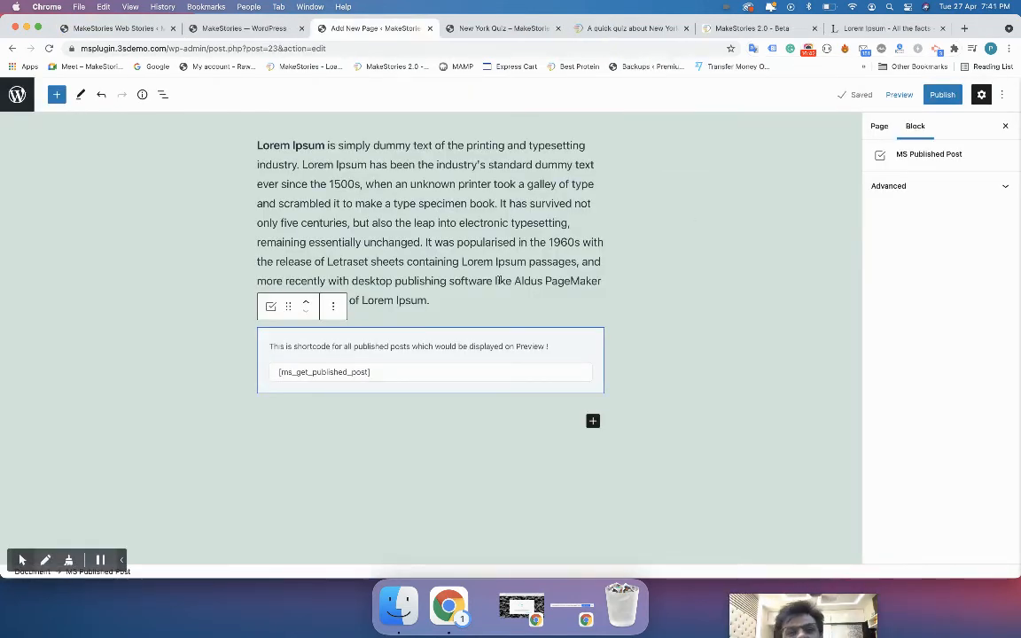
# Review the All Stories list in the page preview, view the San Francisco holiday story from it and close that story.
pyautogui.hotkey('ctrl', 'Tab')
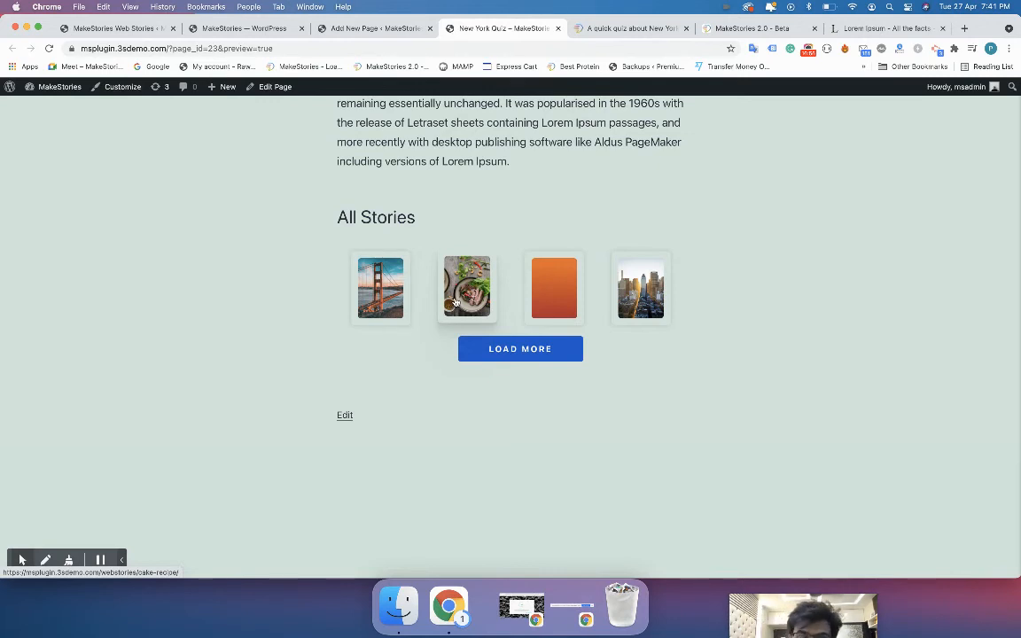
pyautogui.click(385, 295)
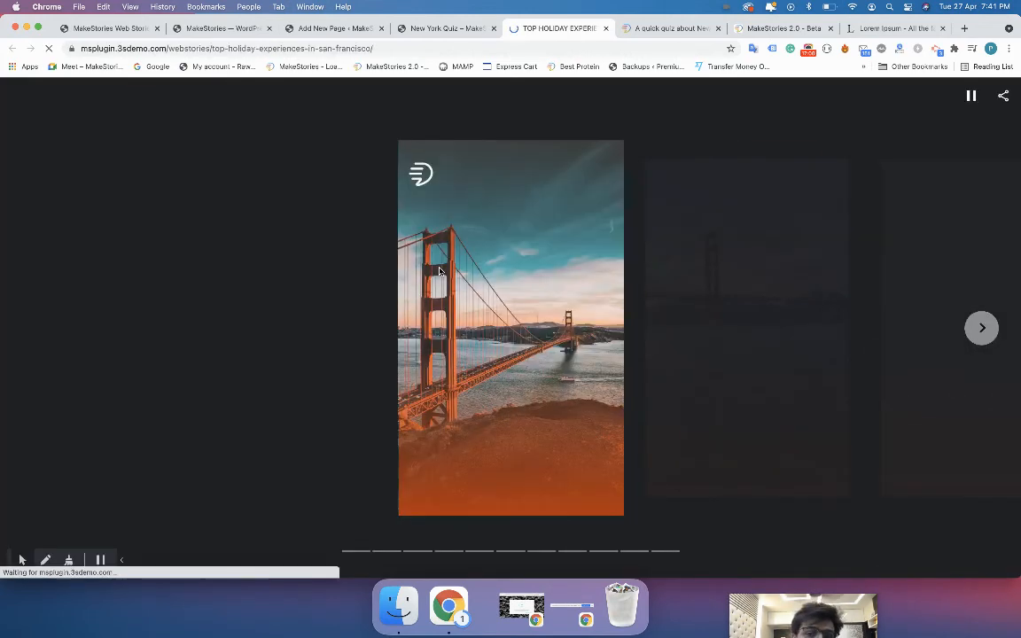
pyautogui.press('super+w')
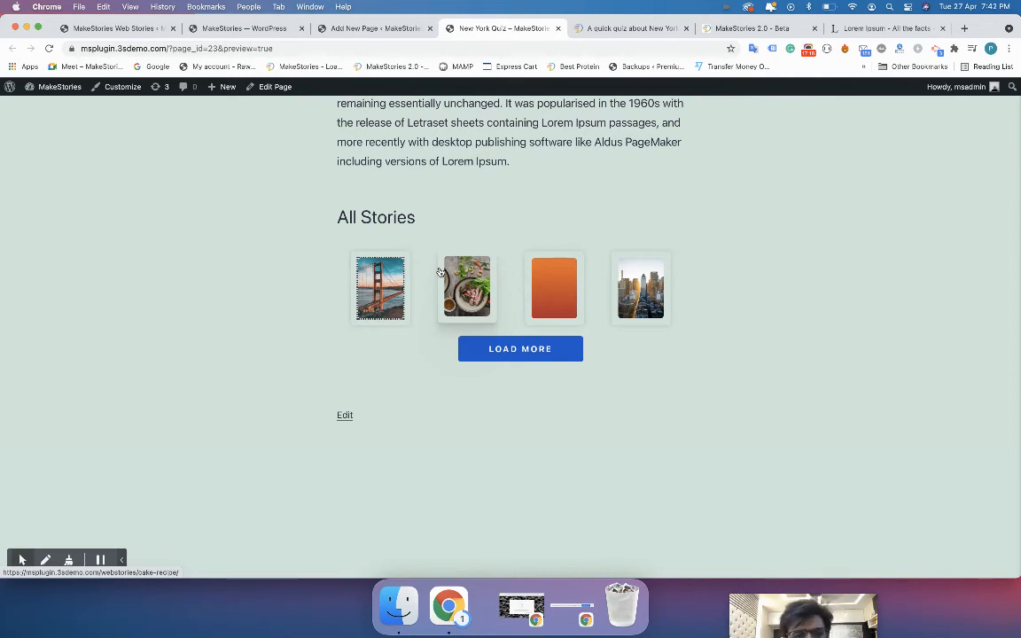
# Return to the page editor and examine the [ms_get_published_post] shortcode in the MS Published Post block.
pyautogui.click(338, 30)
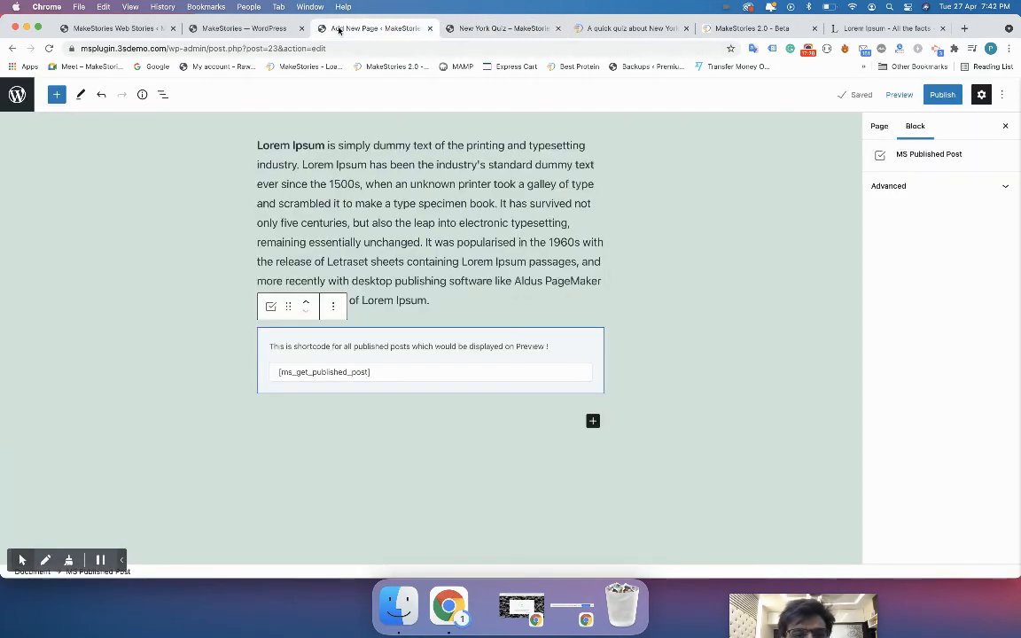
pyautogui.tripleClick(330, 372)
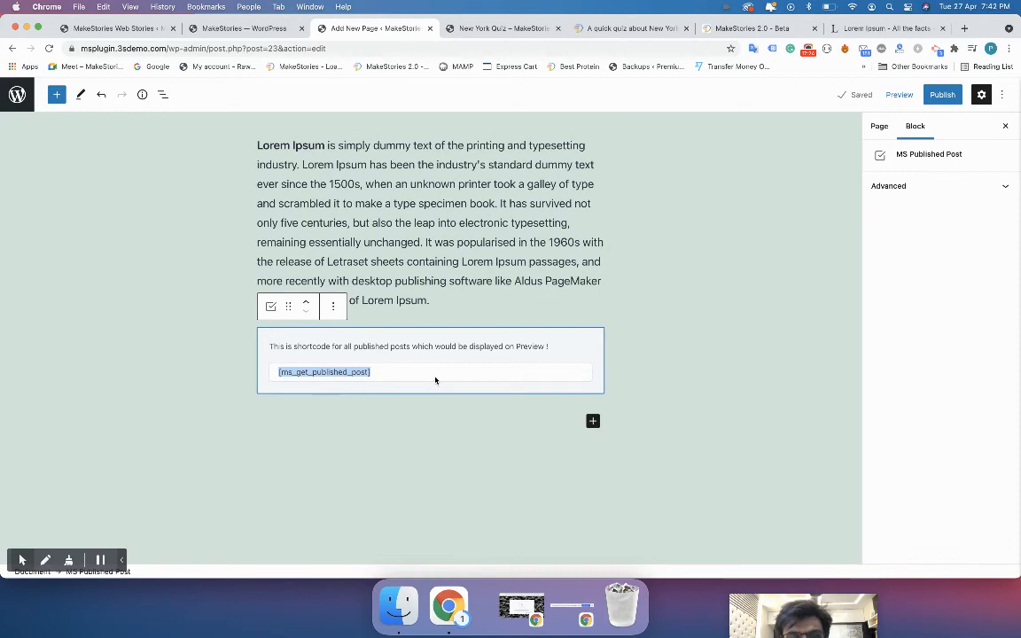
pyautogui.click(539, 366)
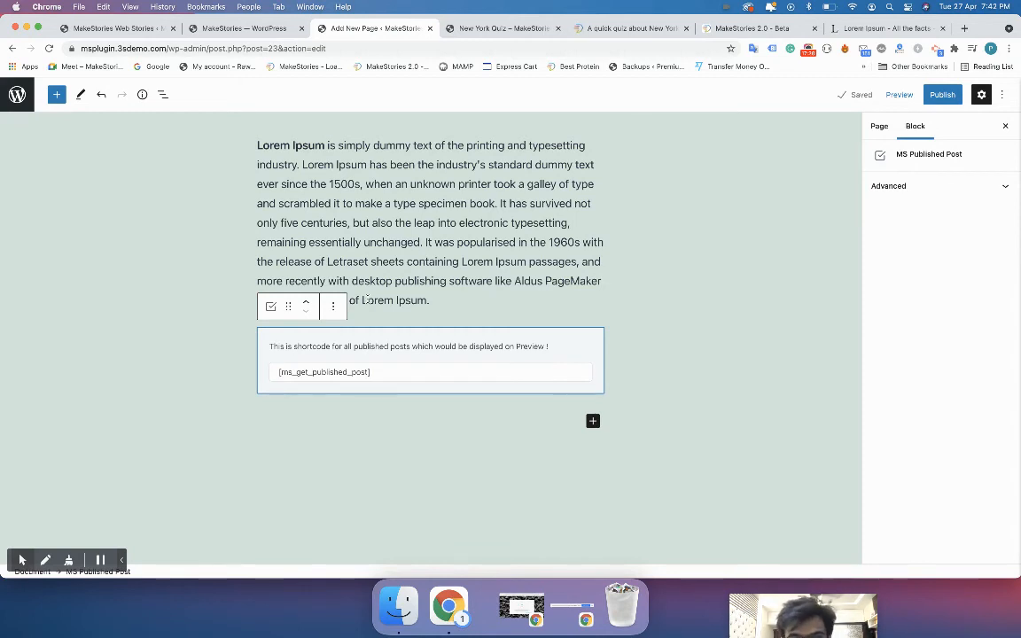
# Remove the MS Published Post block and change the page title to Entertainment.
pyautogui.click(338, 312)
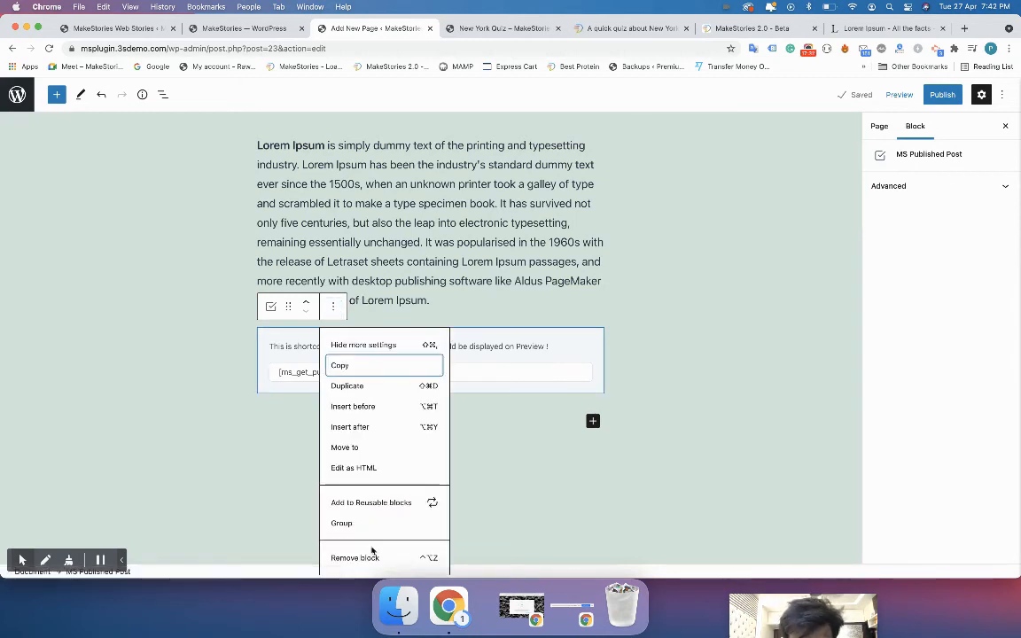
pyautogui.click(403, 556)
pyautogui.scroll(3, 433, 414)
pyautogui.tripleClick(233, 177)
pyautogui.write('Travel')
pyautogui.tripleClick(233, 176)
pyautogui.write('Entert')
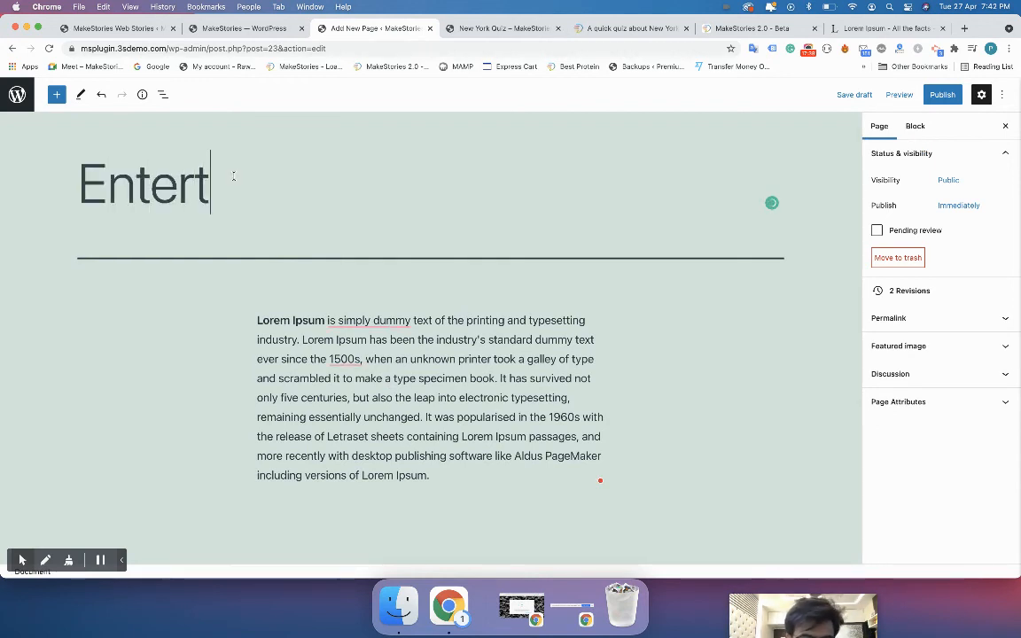
pyautogui.write('ainment')
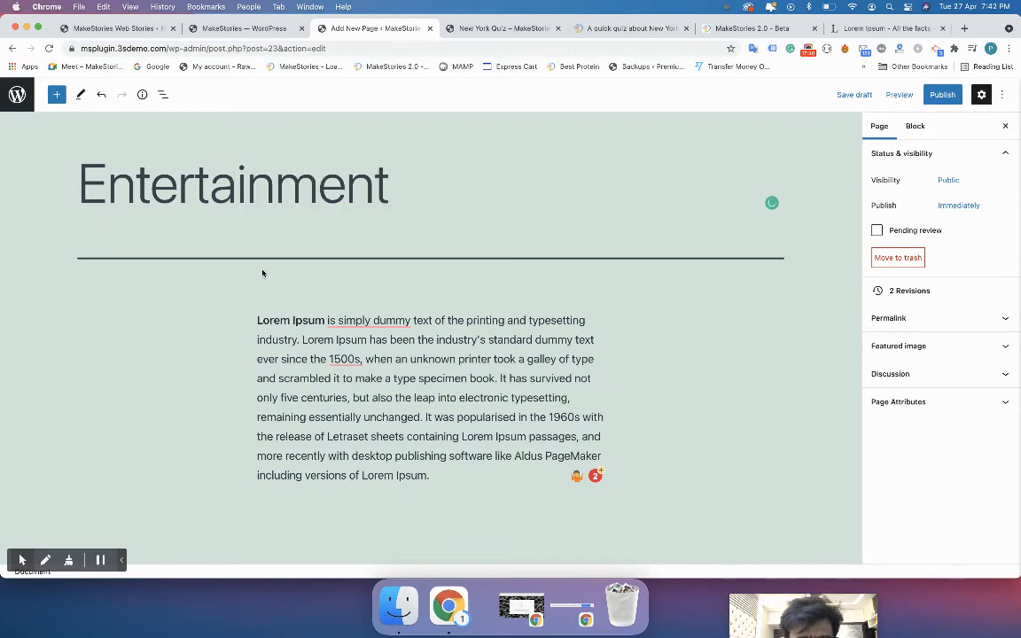
# Add an MS Category Post block for the travel category below the Lorem Ipsum paragraph, save the draft and refresh the page preview.
pyautogui.scroll(-4, 263, 271)
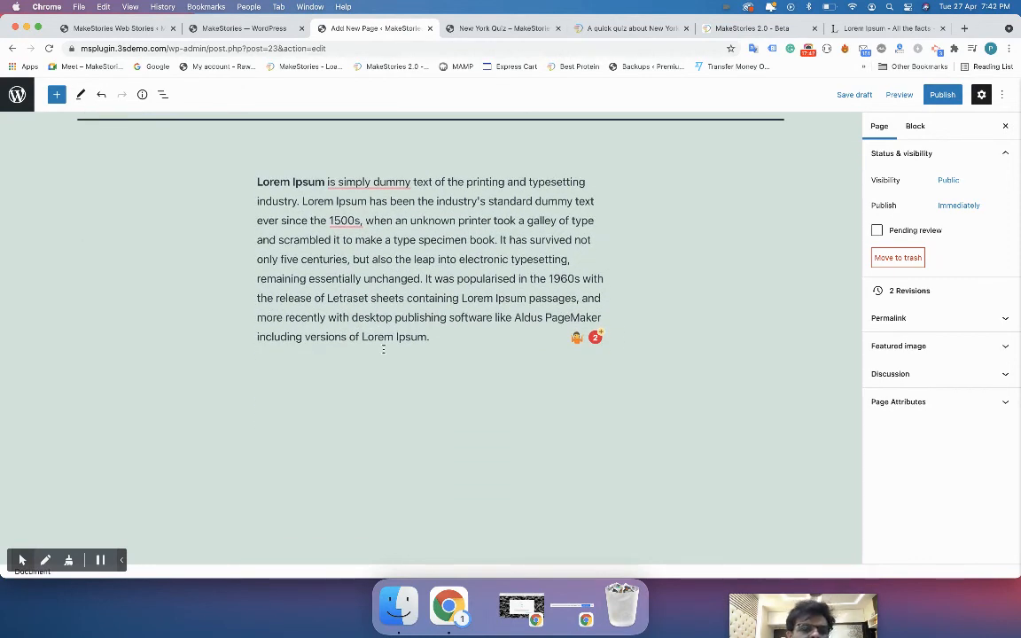
pyautogui.click(378, 376)
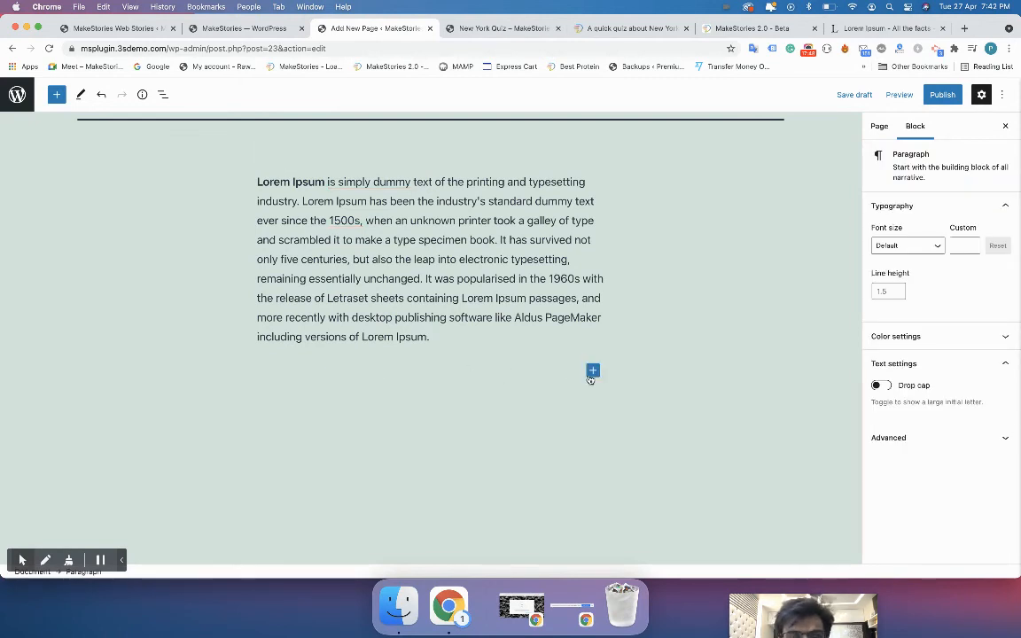
pyautogui.click(593, 372)
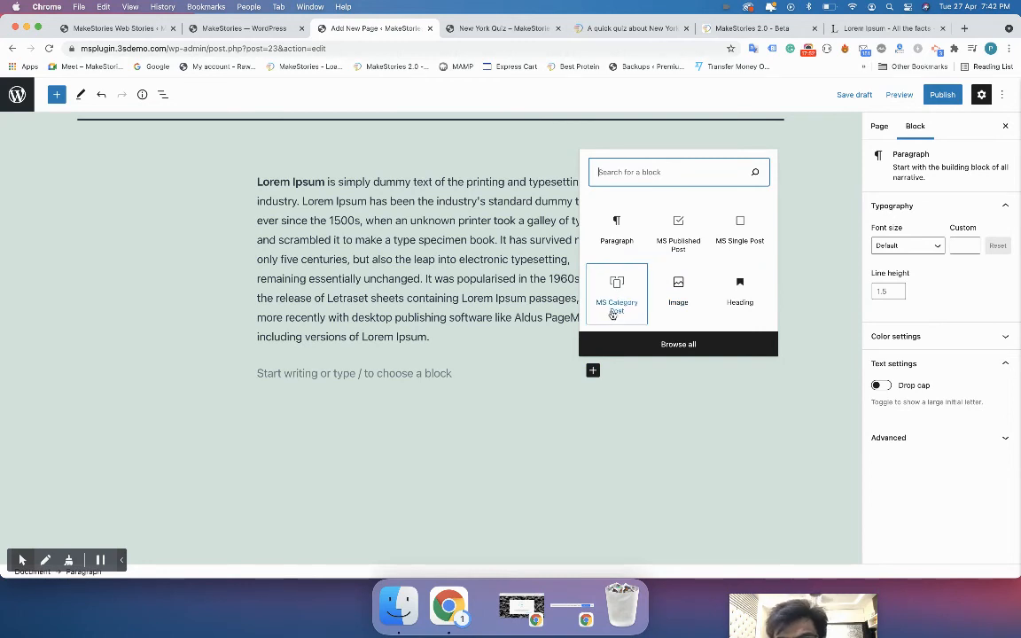
pyautogui.click(603, 311)
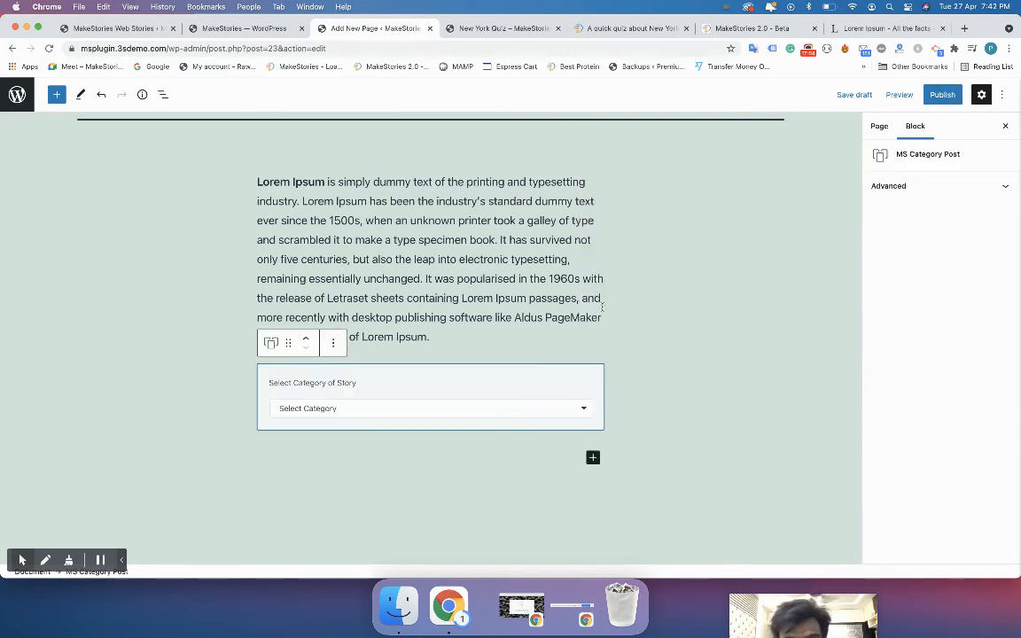
pyautogui.click(350, 411)
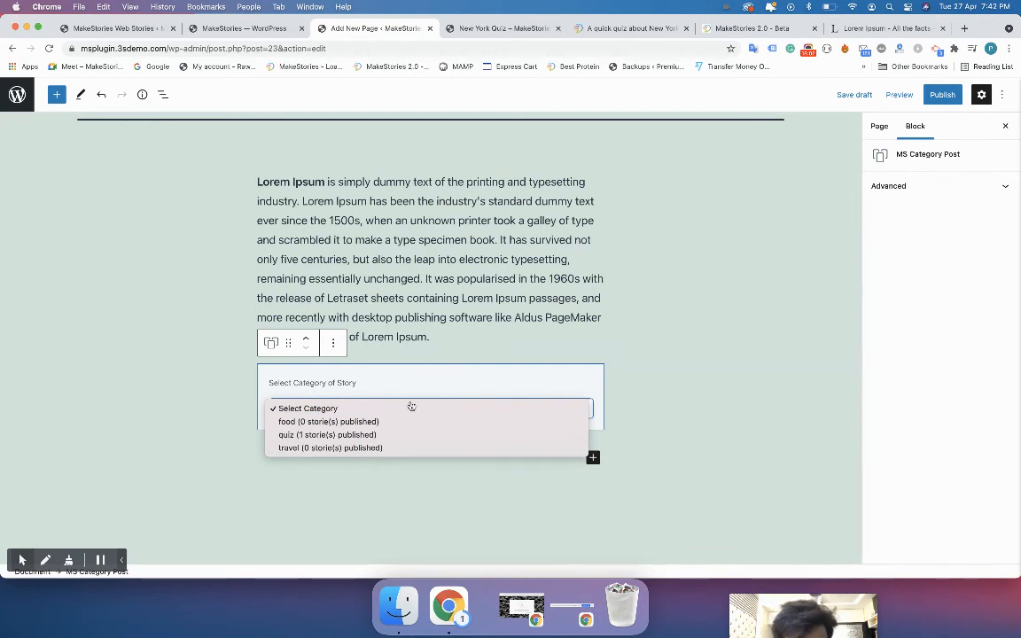
pyautogui.click(388, 448)
pyautogui.click(446, 333)
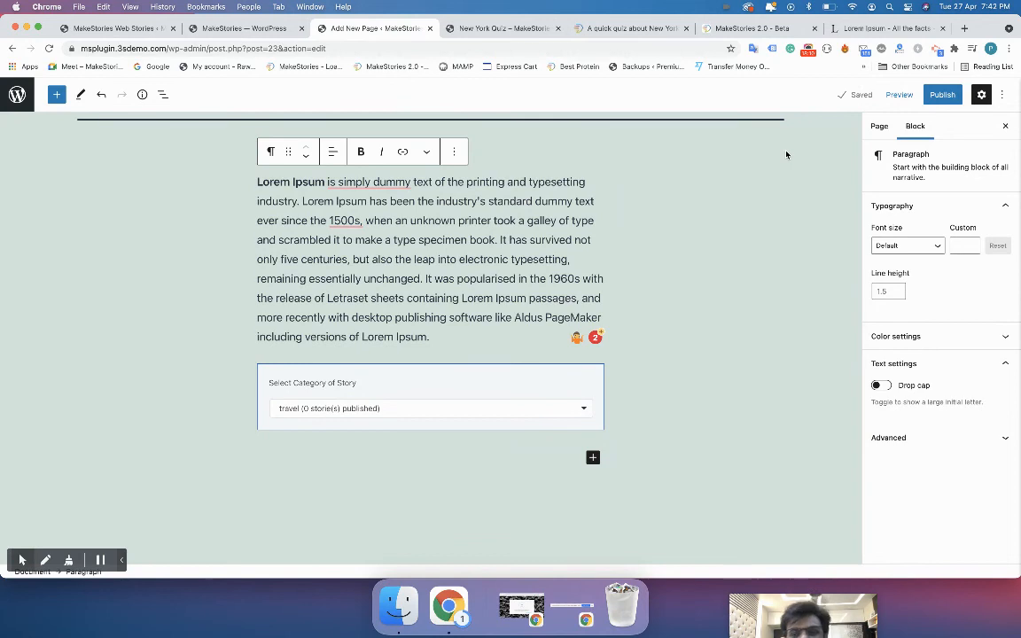
pyautogui.hotkey('ctrl', 'Tab')
pyautogui.press('super+r')
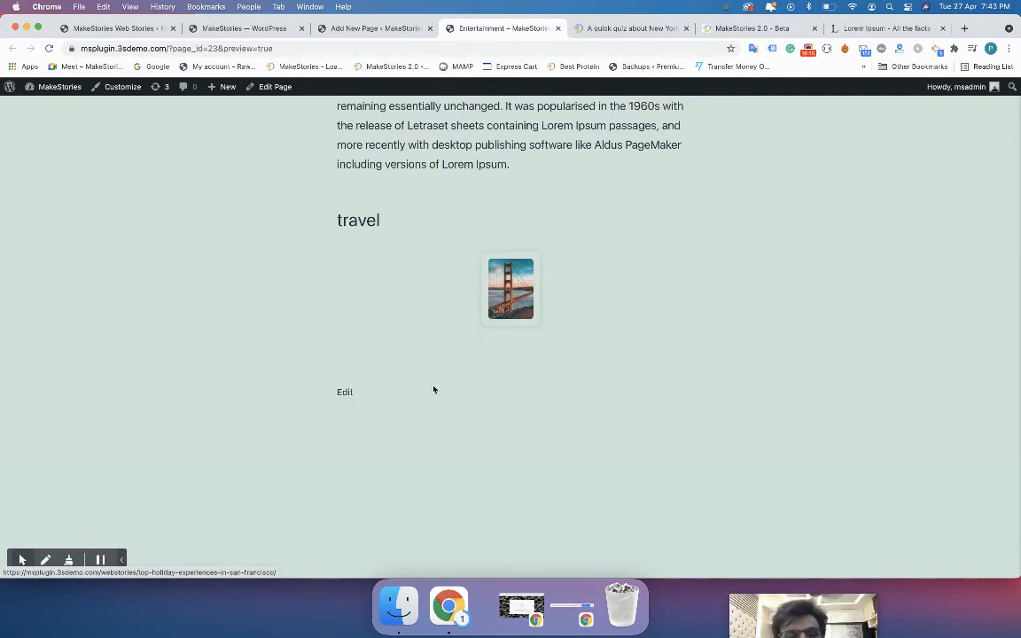
# Return from the page editor to the list of pages and trash the Entertainment draft.
pyautogui.click(378, 29)
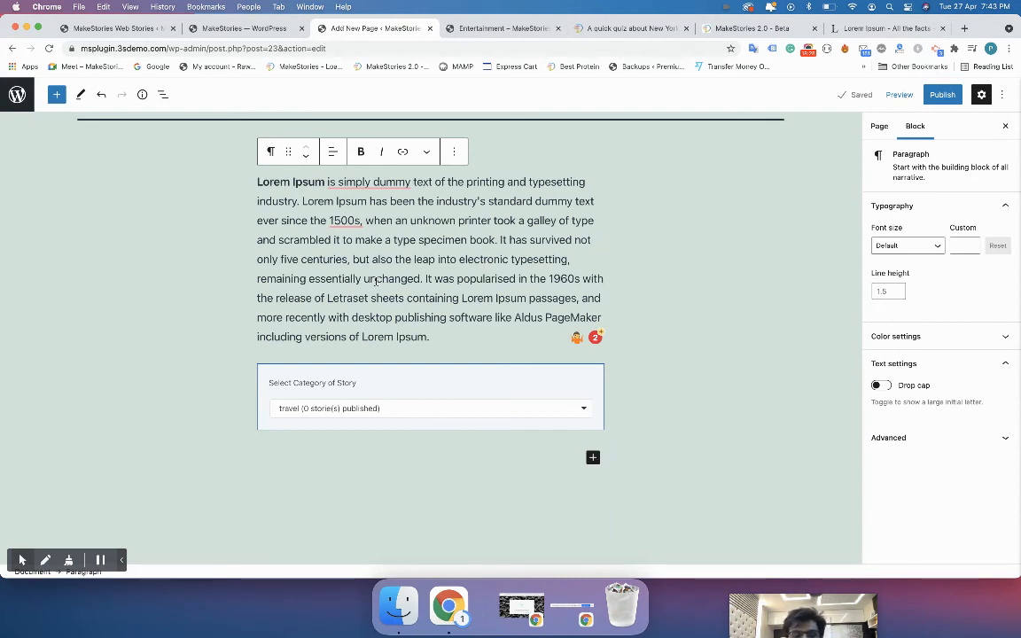
pyautogui.click(17, 94)
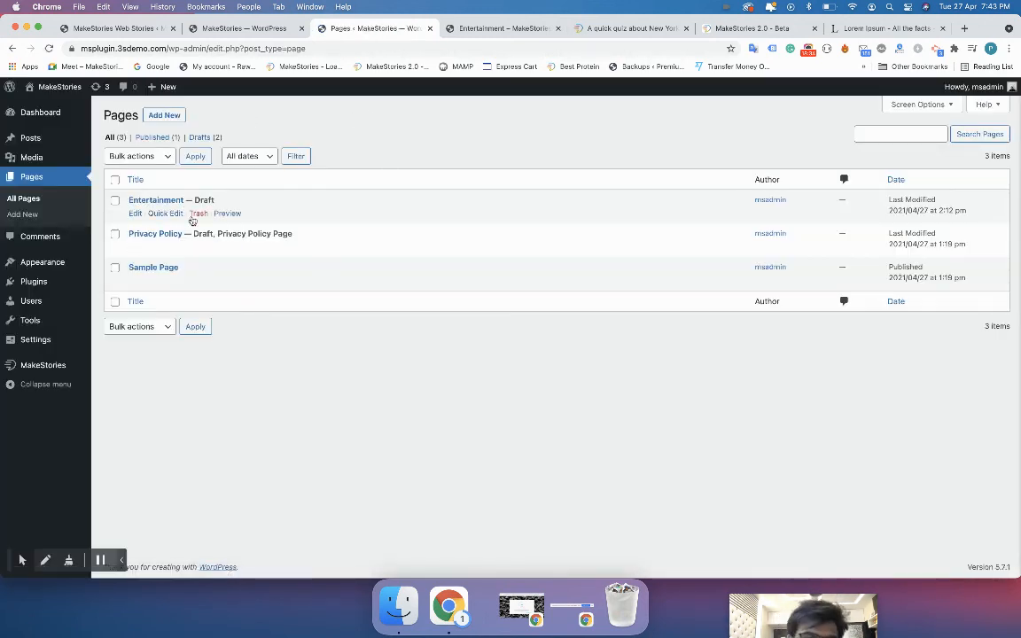
pyautogui.click(198, 213)
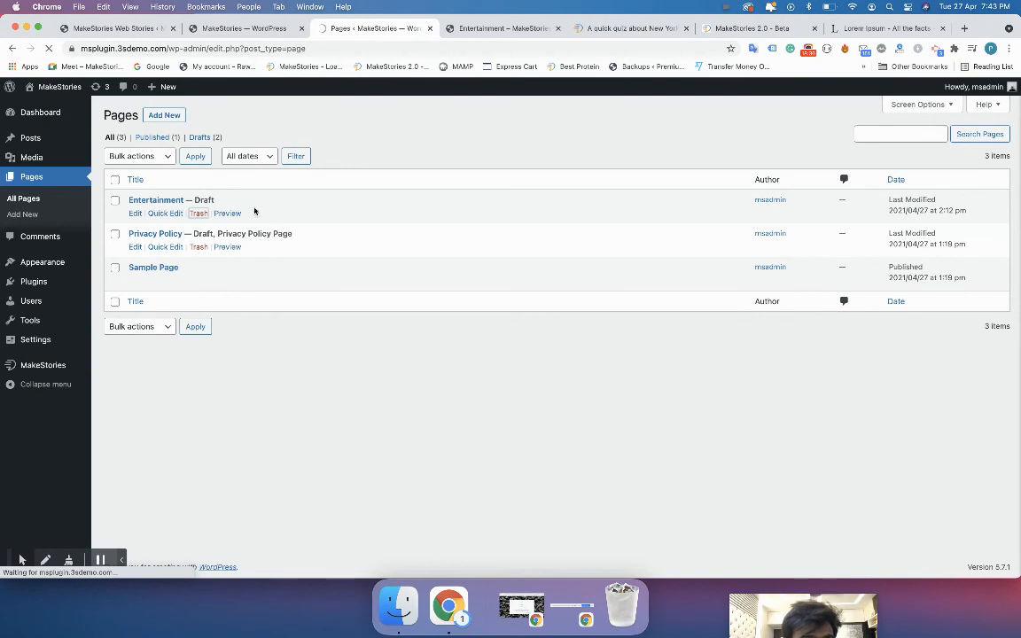
# Install and activate the Classic Editor plugin.
pyautogui.click(65, 289)
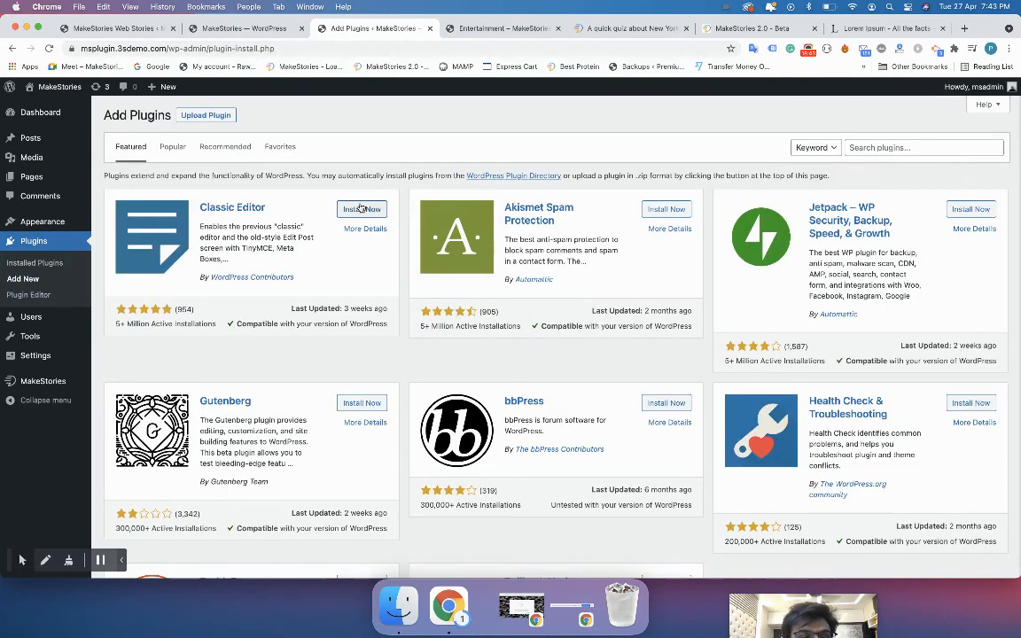
pyautogui.click(358, 210)
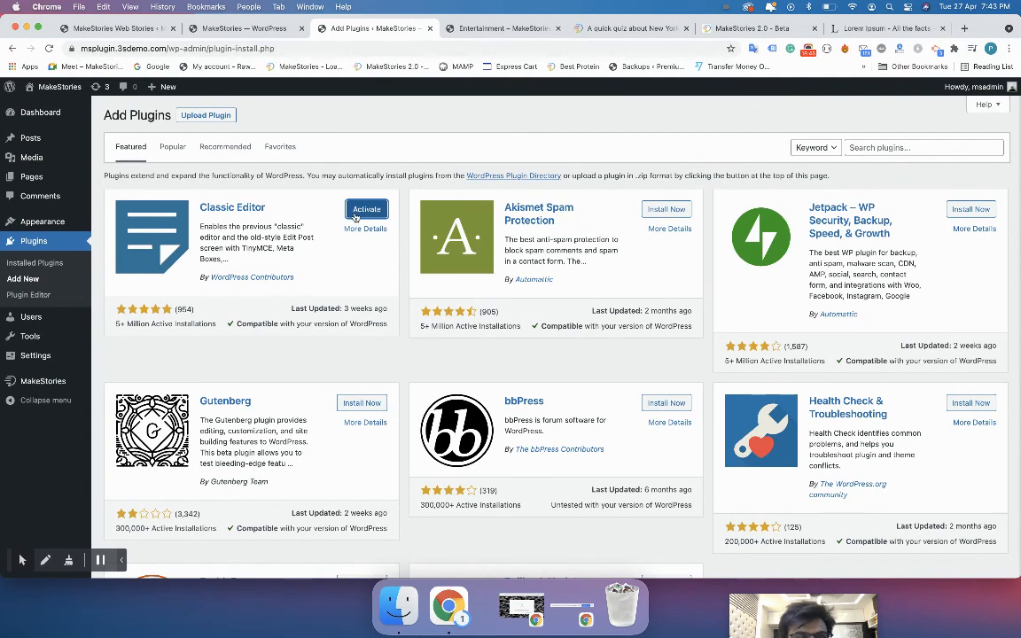
pyautogui.click(365, 210)
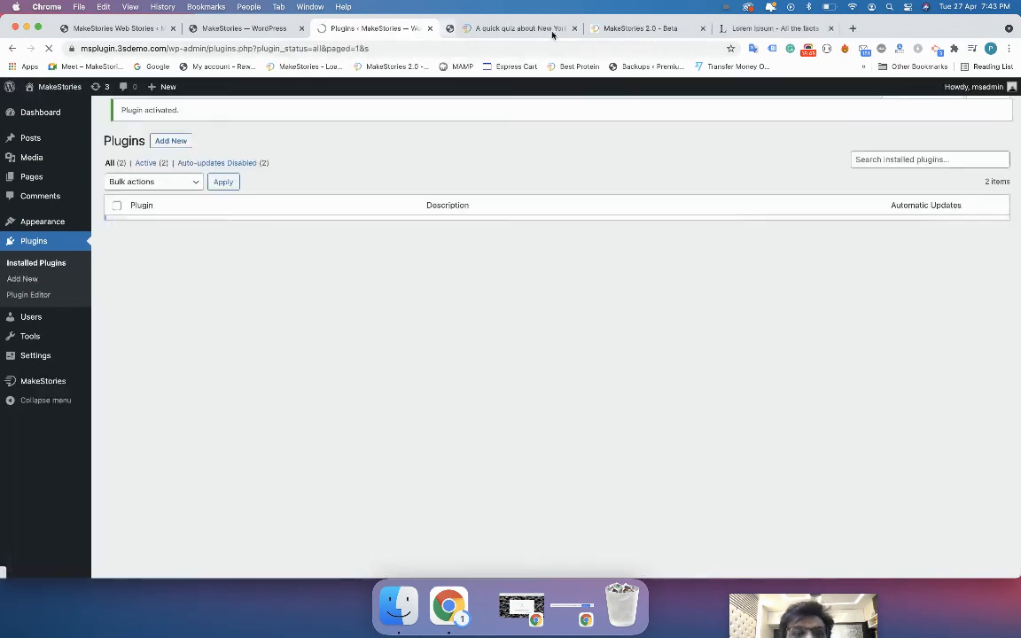
# Create a new page in the classic editor and title it Entertainment.
pyautogui.moveTo(66, 179)
pyautogui.click(105, 175)
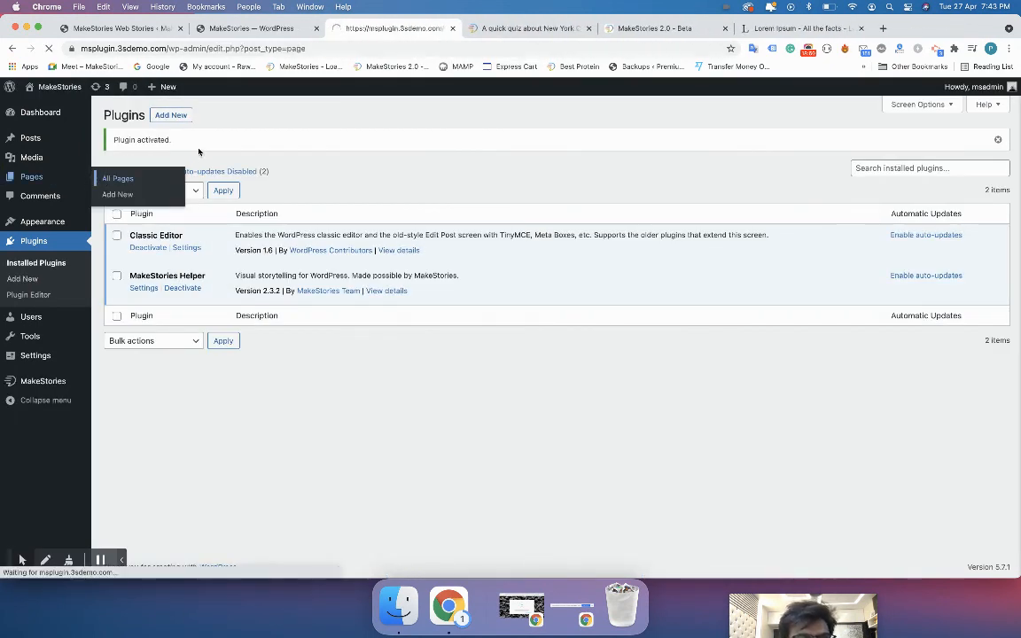
pyautogui.click(176, 119)
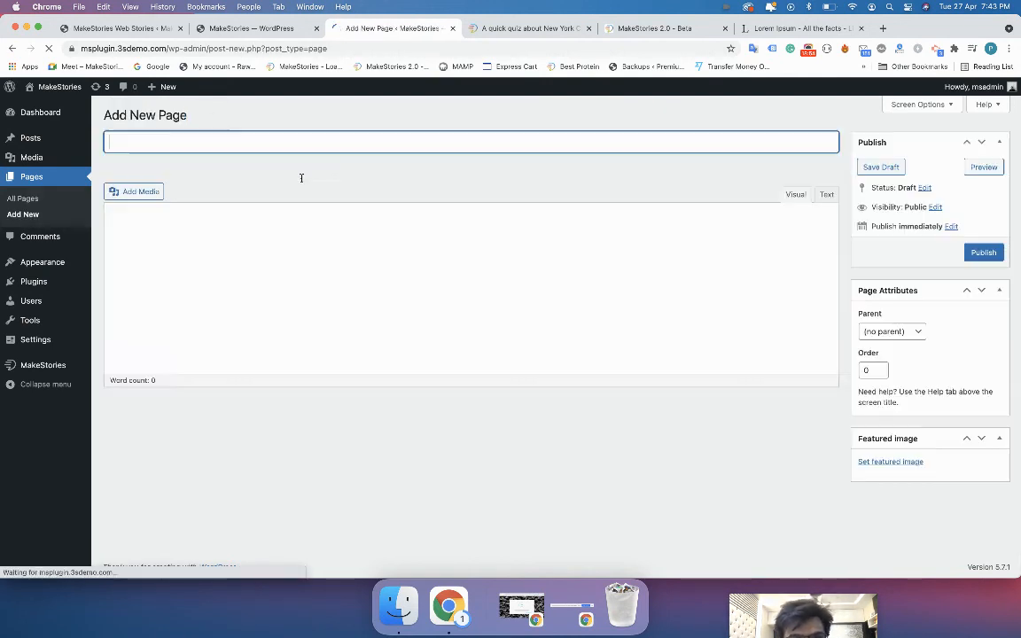
pyautogui.write('E')
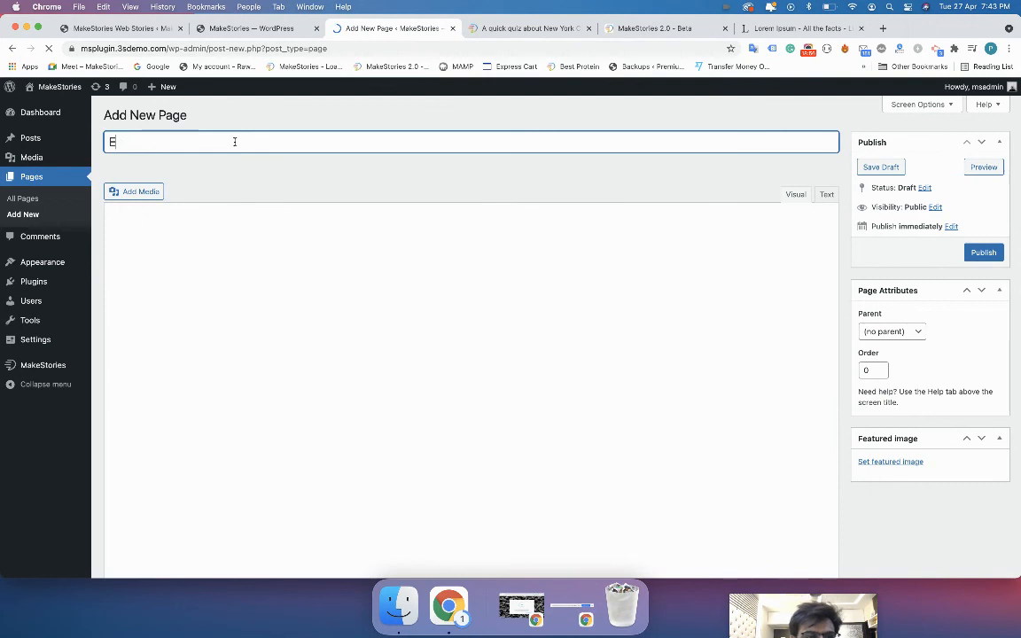
pyautogui.write('nternat')
pyautogui.write('ainment')
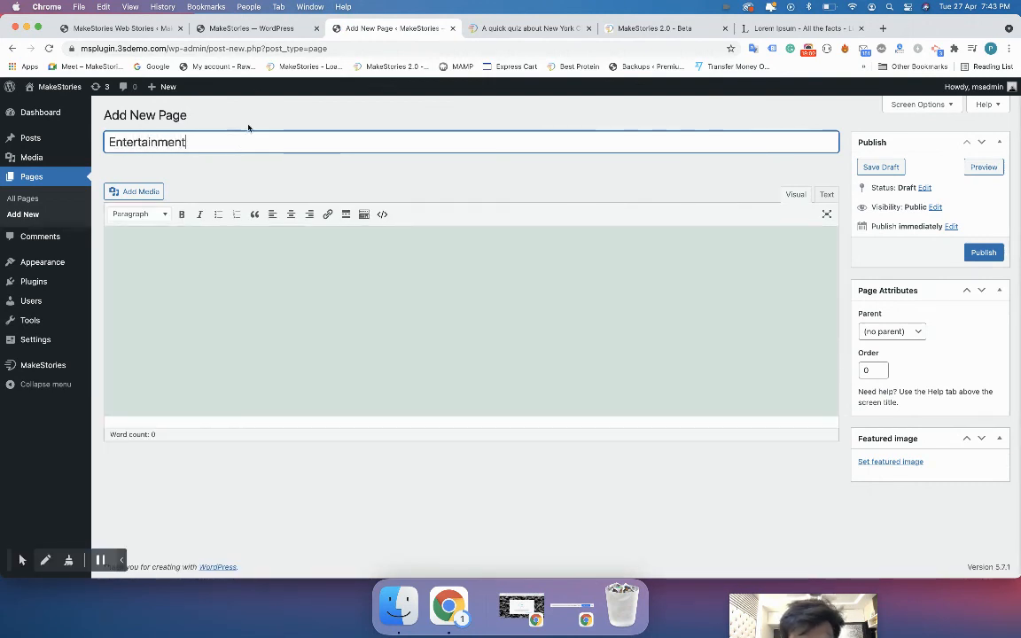
# Insert a generated shortcode of type Show all stories into the page, save the draft and preview it.
pyautogui.click(383, 215)
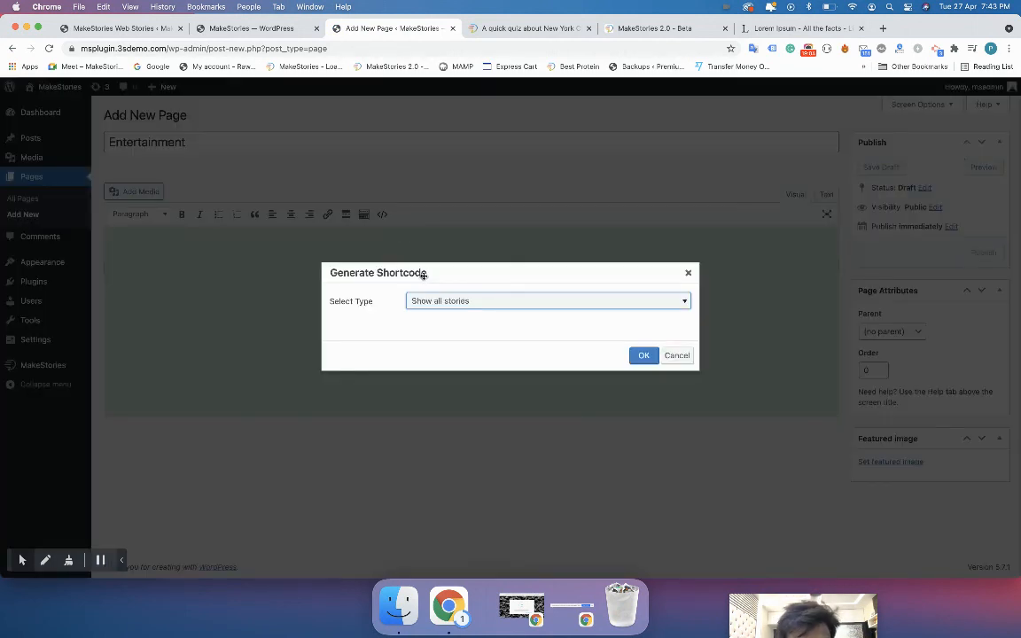
pyautogui.click(644, 355)
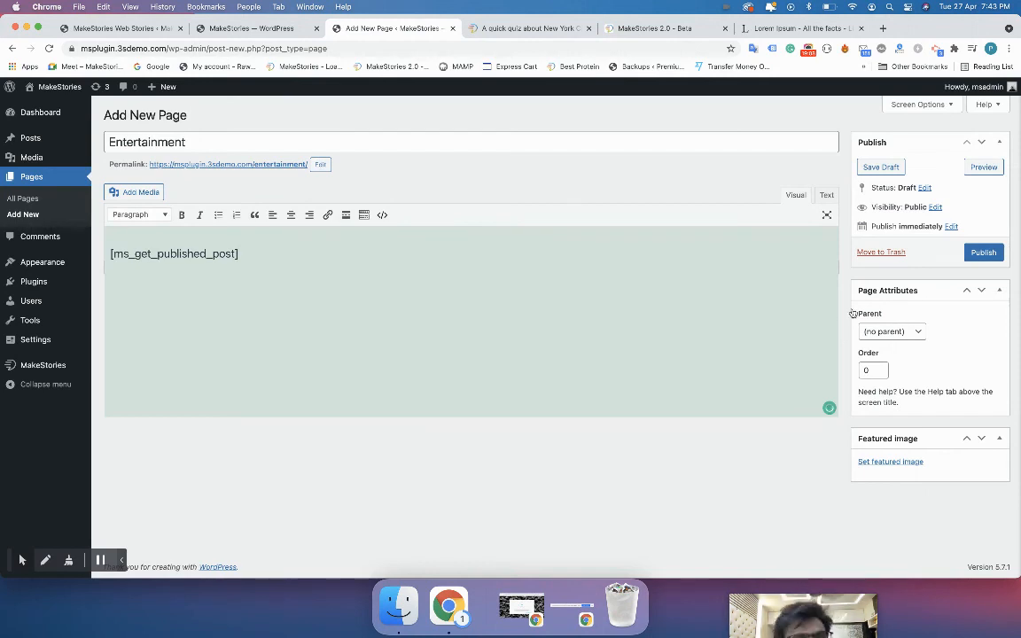
pyautogui.click(883, 168)
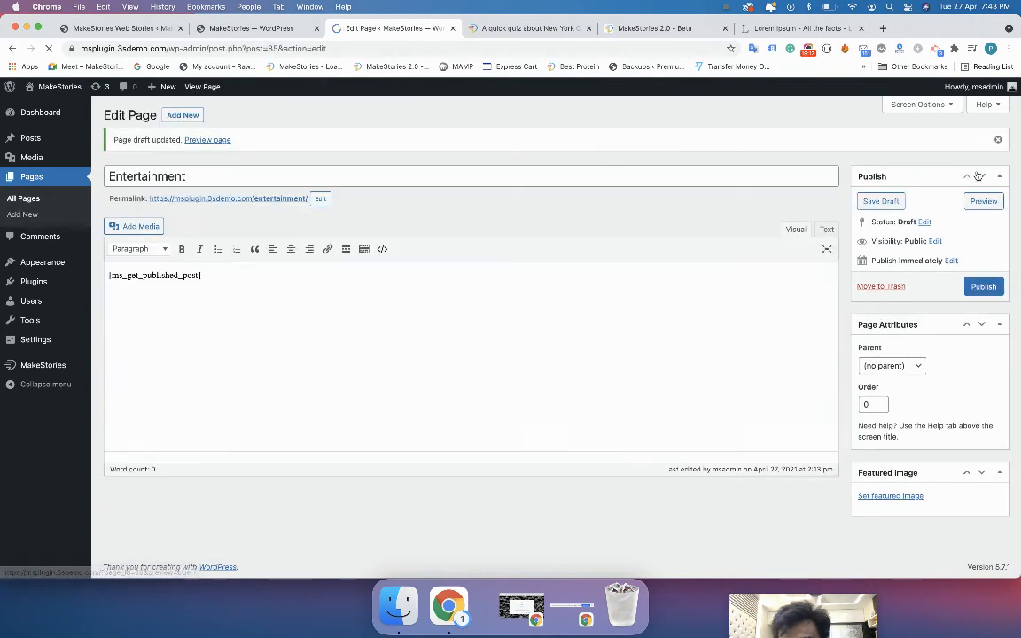
pyautogui.click(983, 201)
pyautogui.scroll(-3, 480, 372)
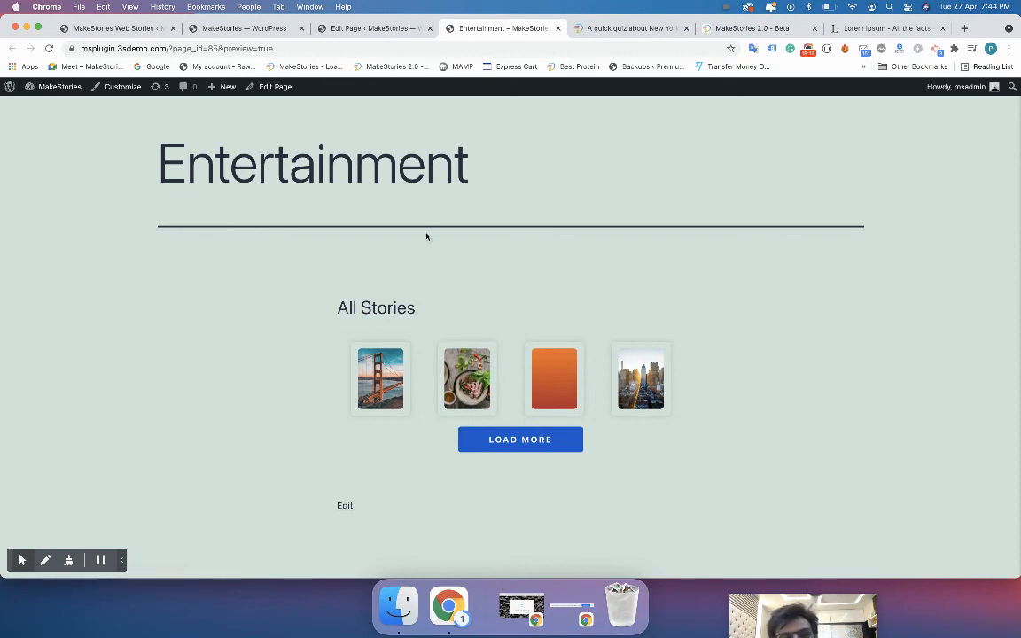
# Replace the all-stories shortcode with a Show stories in one category shortcode for travel, save the draft and preview the page.
pyautogui.click(377, 28)
pyautogui.tripleClick(274, 298)
pyautogui.press('BackSpace')
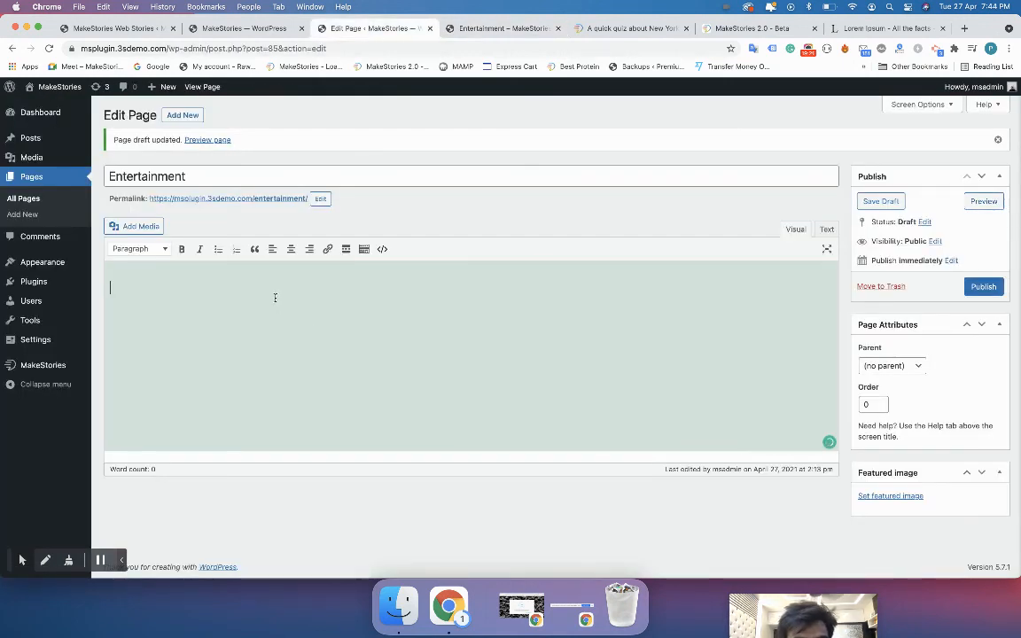
pyautogui.click(382, 250)
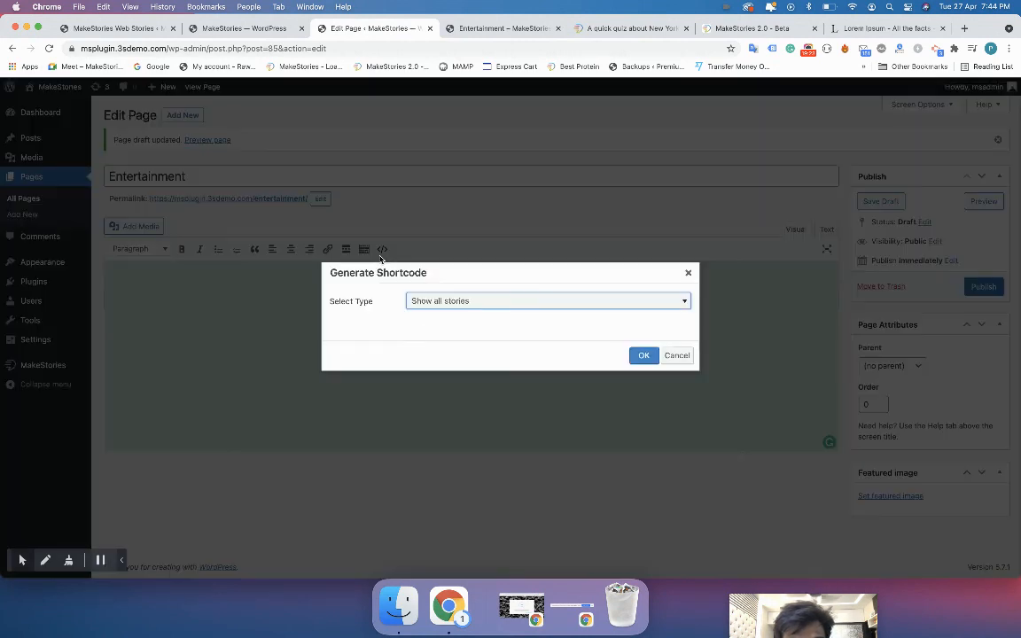
pyautogui.click(428, 302)
pyautogui.click(430, 342)
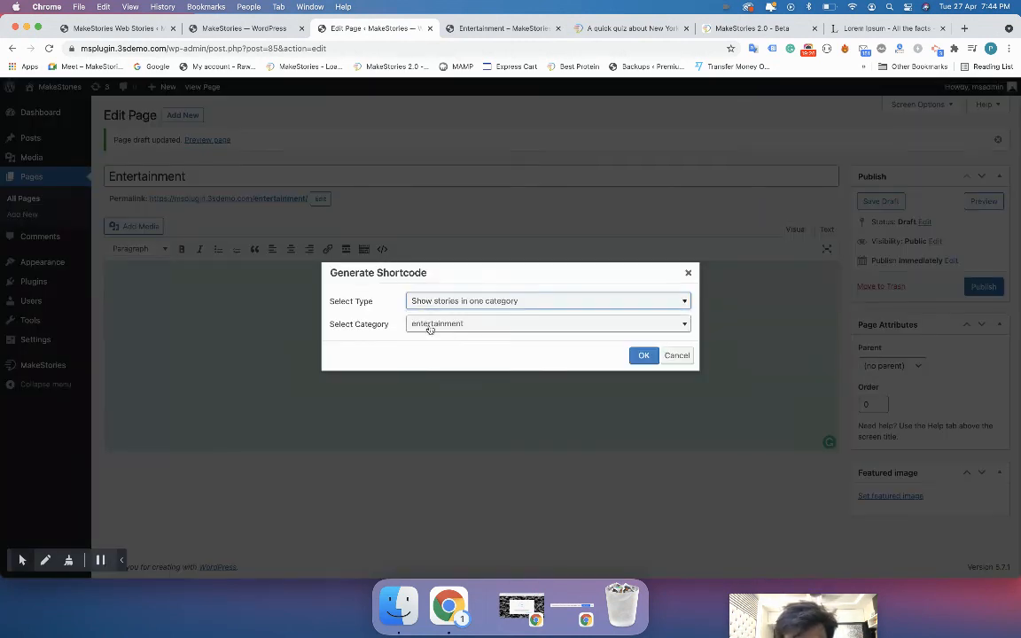
pyautogui.click(428, 325)
pyautogui.click(434, 400)
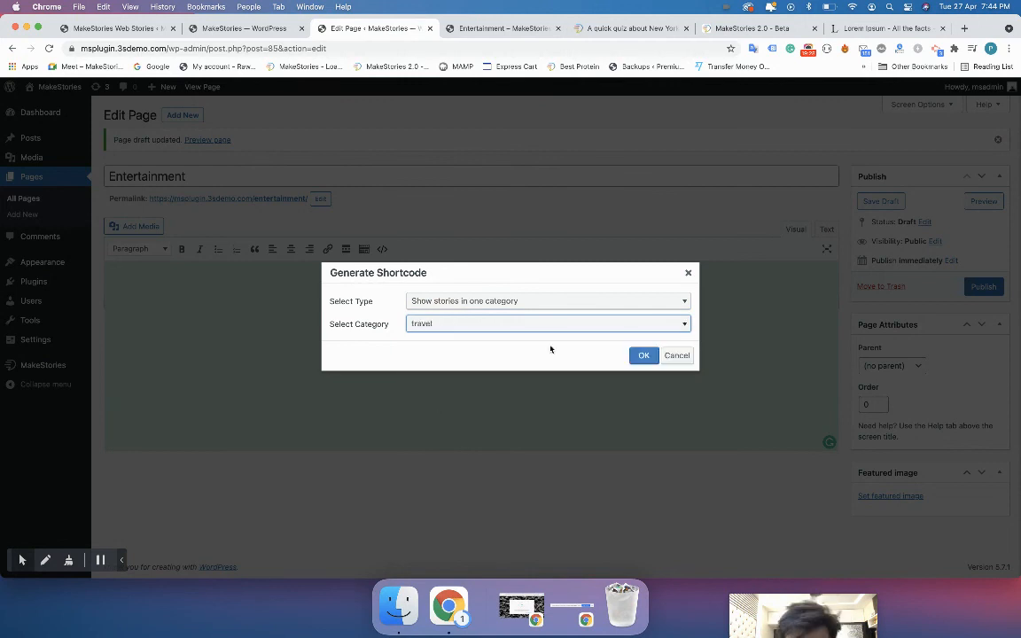
pyautogui.click(643, 355)
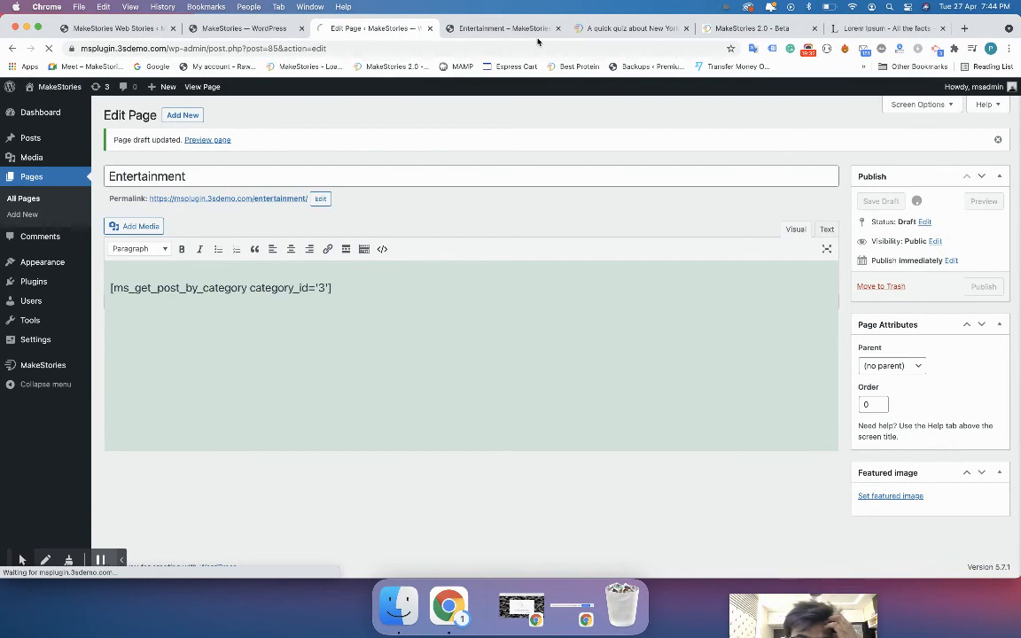
pyautogui.click(984, 202)
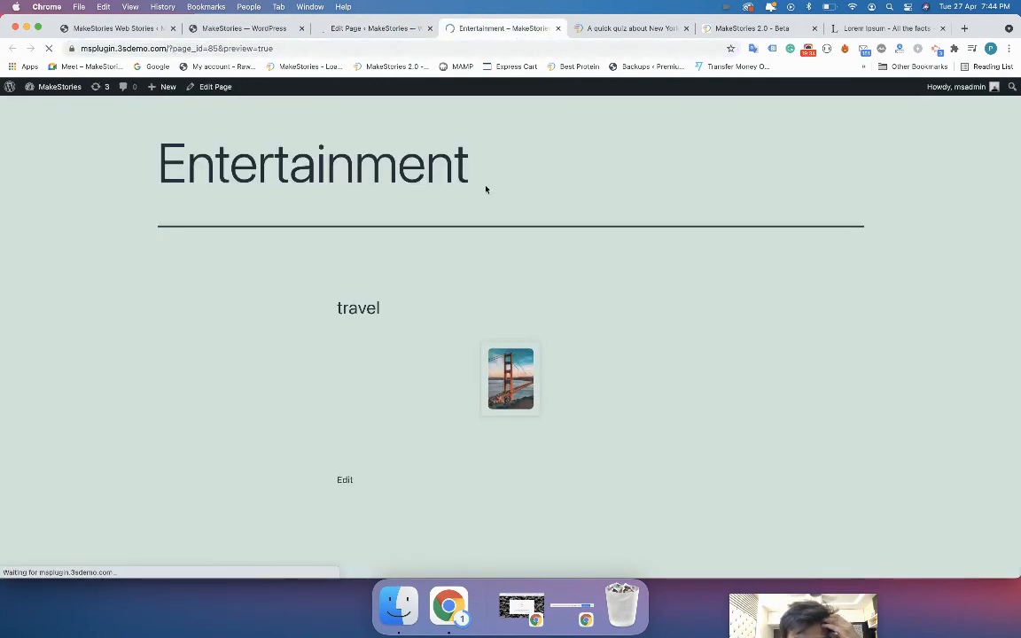
# Replace the travel shortcode with a Show stories in one category shortcode for entertainment, save the draft and preview the page.
pyautogui.click(355, 30)
pyautogui.press('super+a')
pyautogui.press('BackSpace')
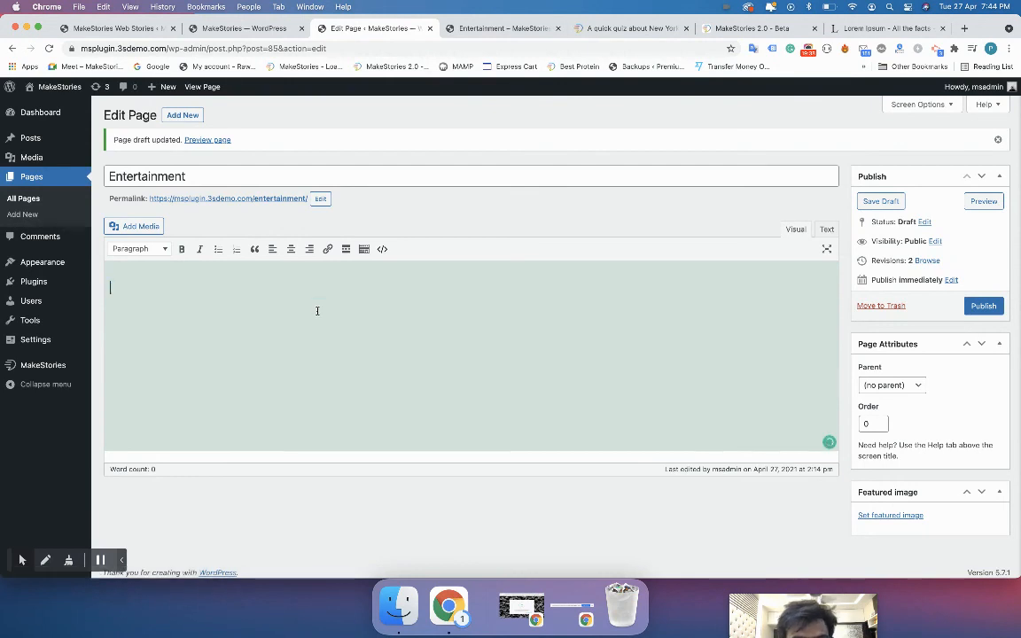
pyautogui.click(382, 250)
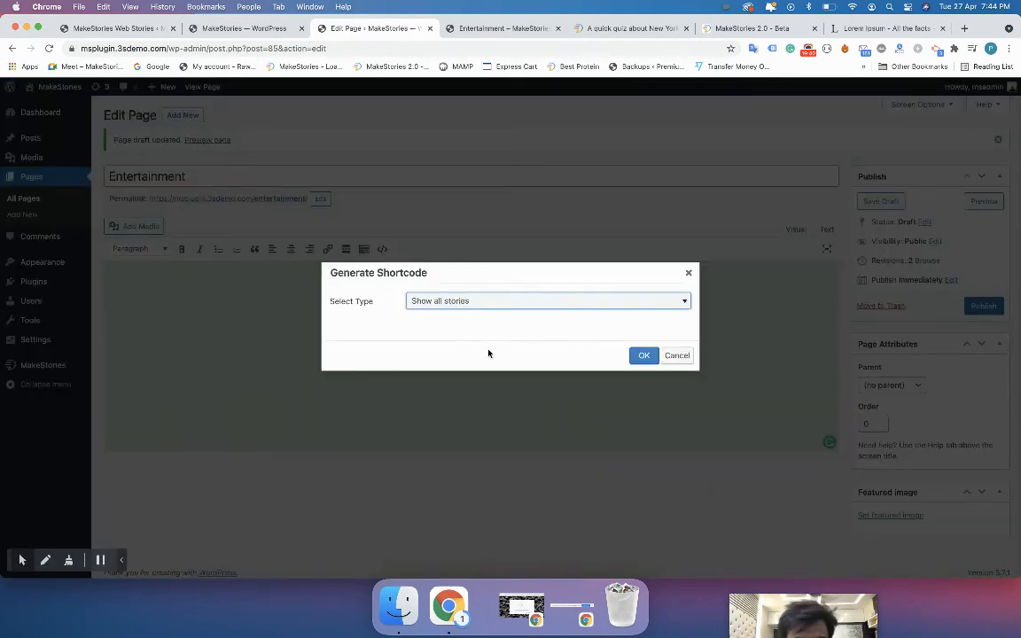
pyautogui.click(415, 300)
pyautogui.click(455, 340)
pyautogui.click(455, 325)
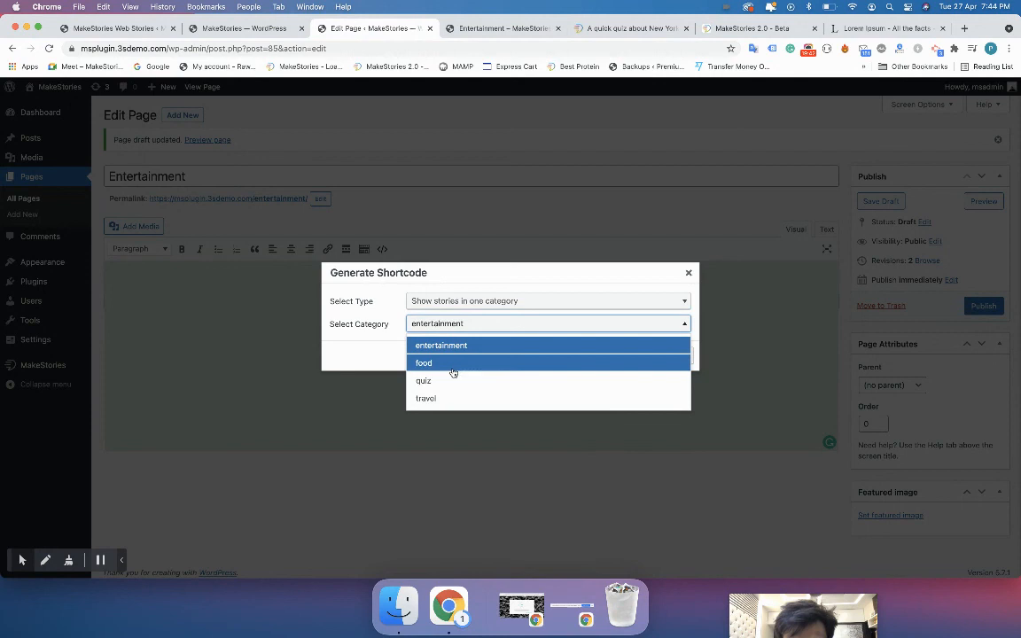
pyautogui.click(445, 348)
pyautogui.click(636, 354)
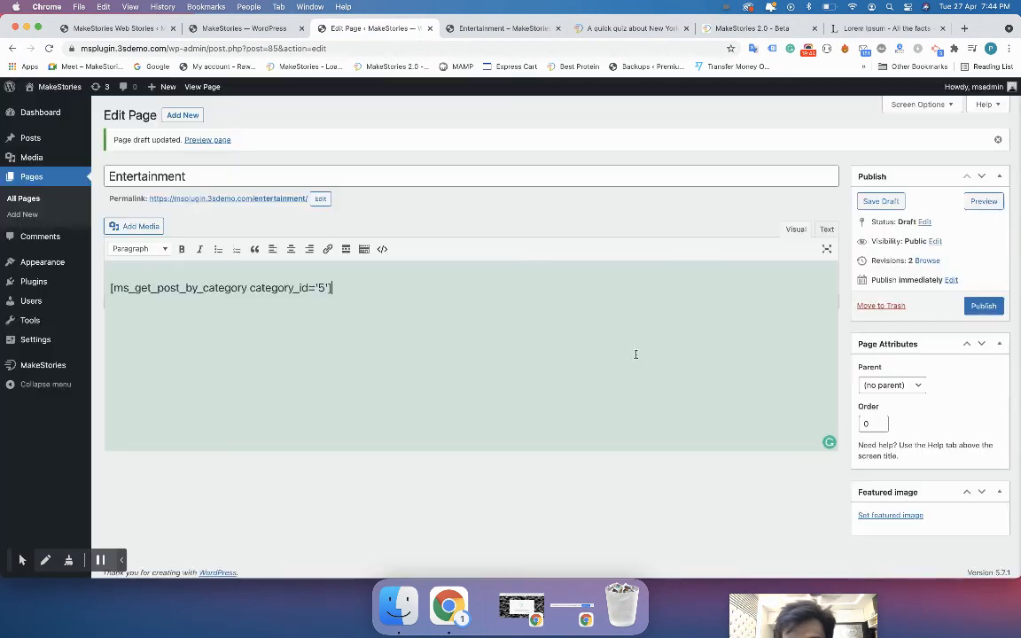
pyautogui.click(881, 202)
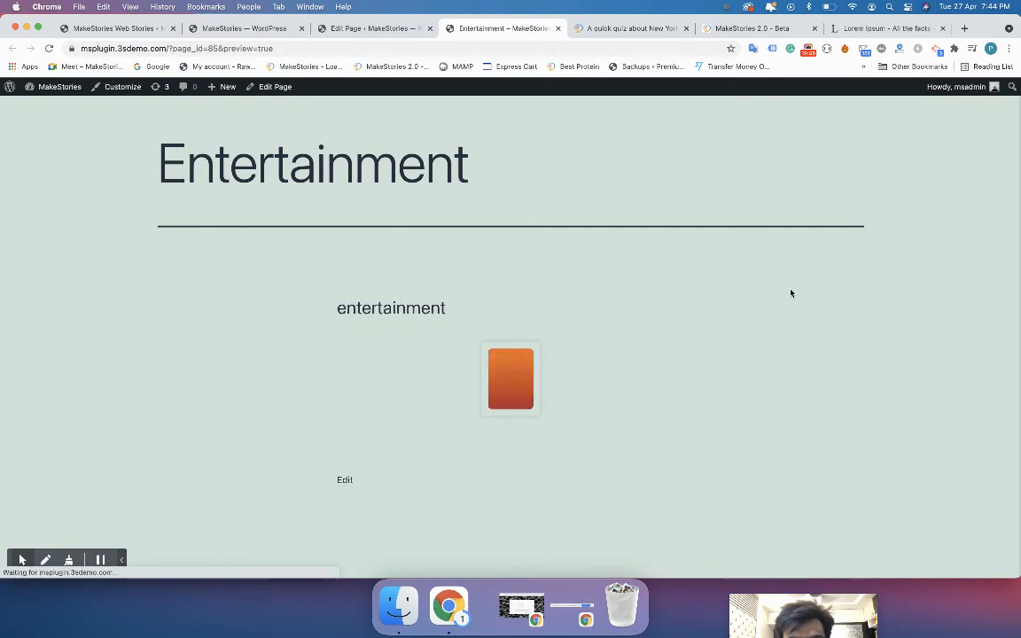
# Compare the entertainment category shortcode in the page editor with the heading and story shown in the Entertainment page preview.
pyautogui.doubleClick(368, 308)
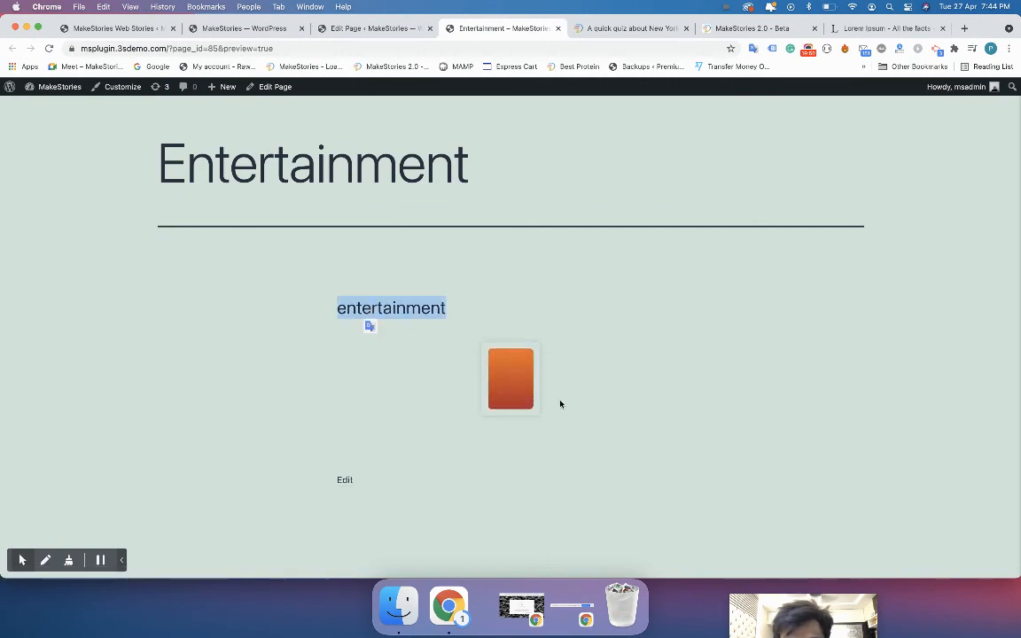
pyautogui.click(345, 29)
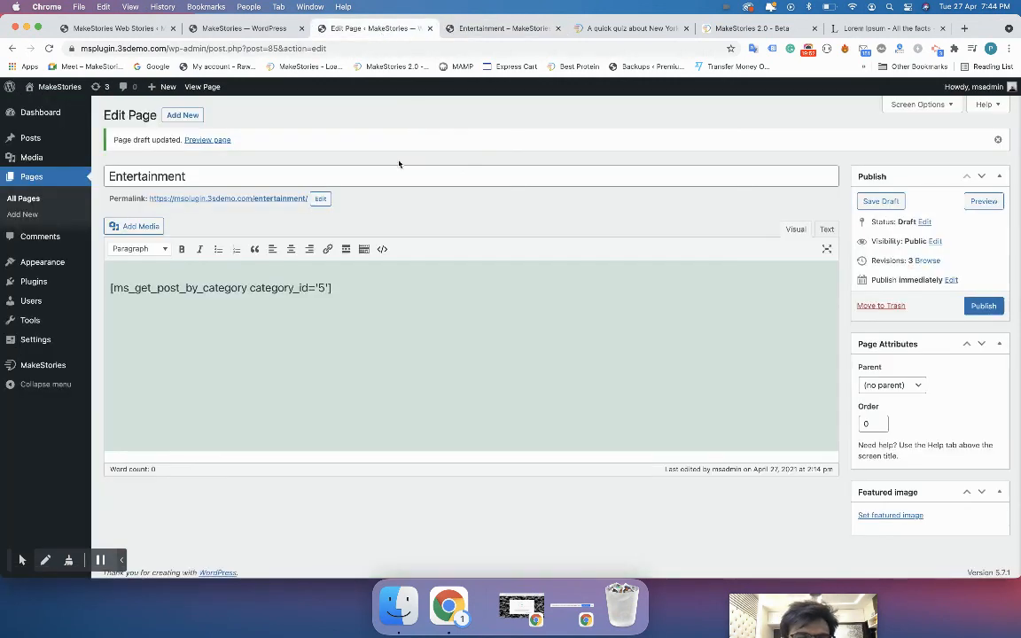
pyautogui.click(491, 28)
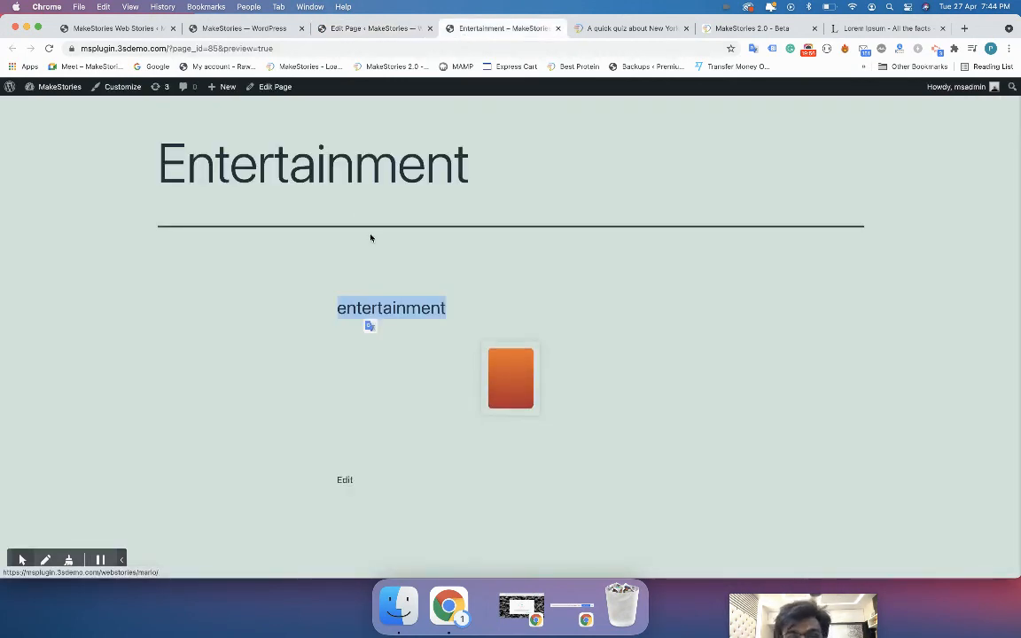
pyautogui.click(339, 34)
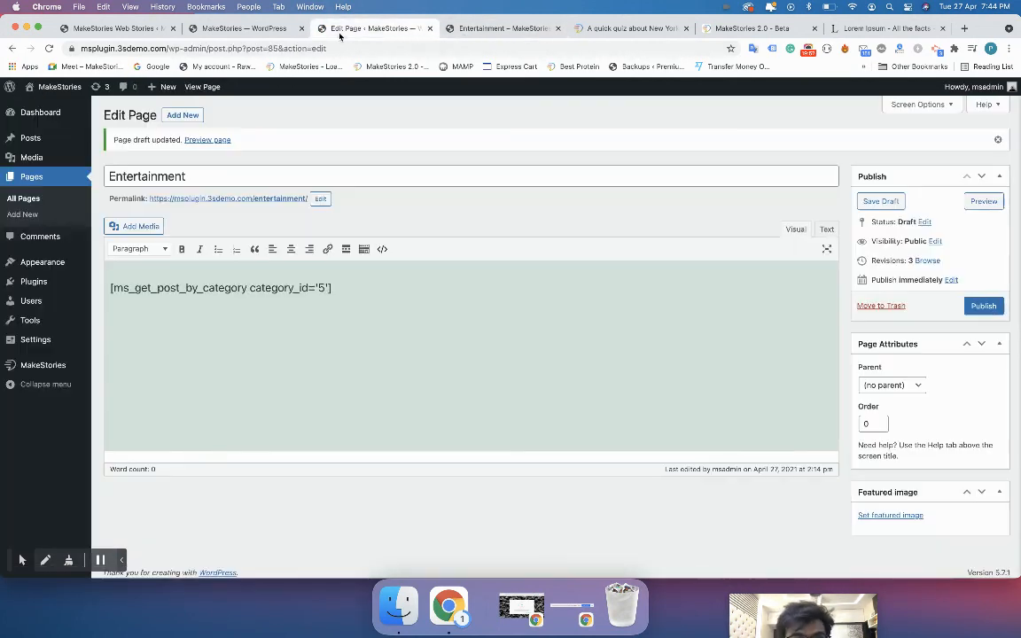
pyautogui.click(462, 29)
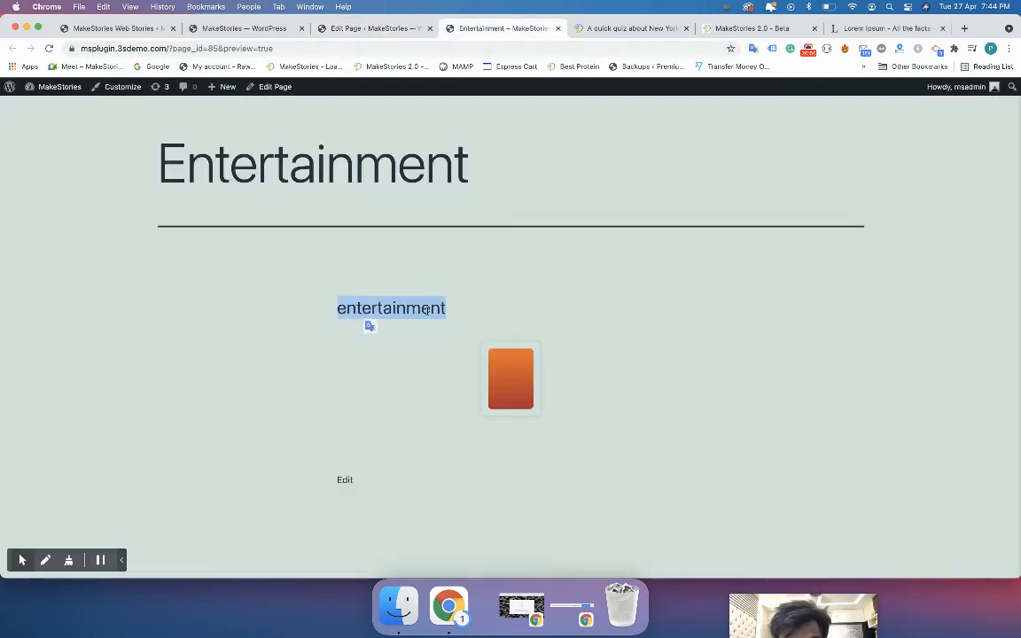
# Inspect the markup of the stories group in the Entertainment page preview, then close the developer tools.
pyautogui.rightClick(481, 358)
pyautogui.click(512, 502)
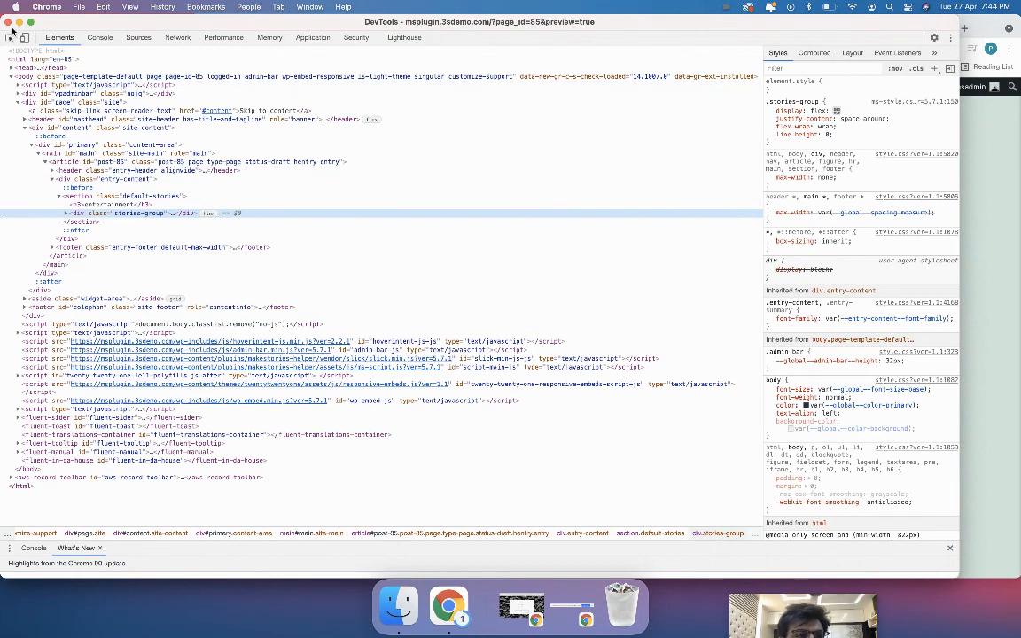
pyautogui.click(8, 22)
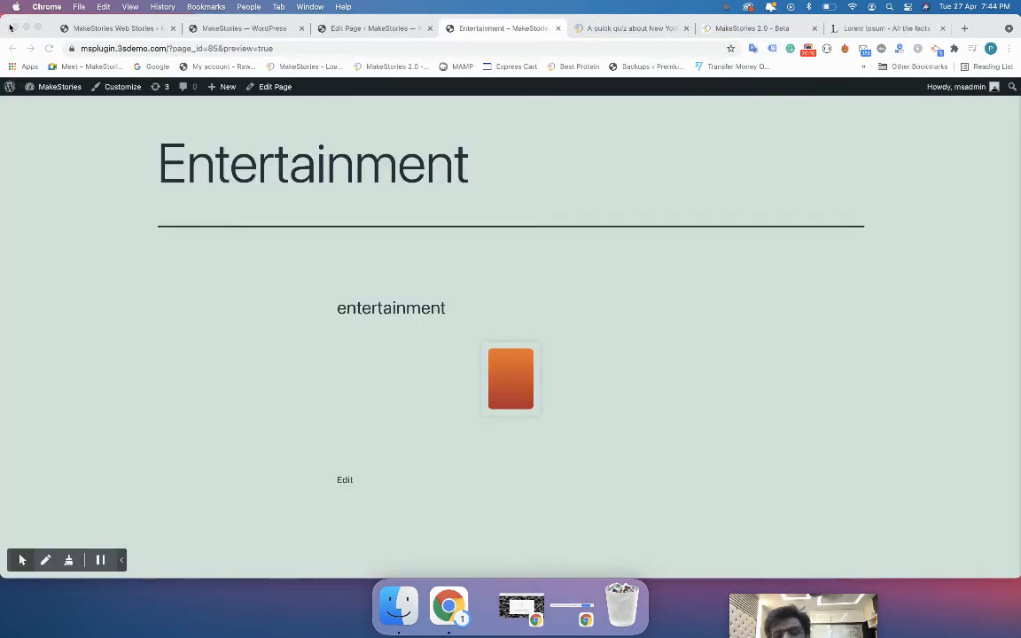
# Replace the category shortcode in the Entertainment page with a generated Show single story shortcode for the story mario.
pyautogui.click(348, 31)
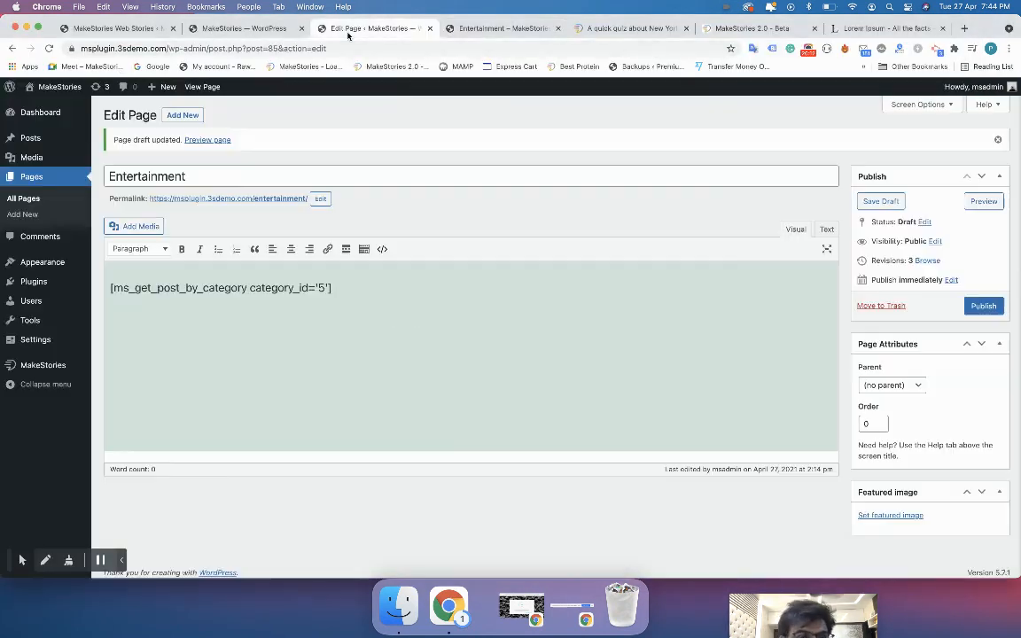
pyautogui.tripleClick(246, 295)
pyautogui.press('BackSpace')
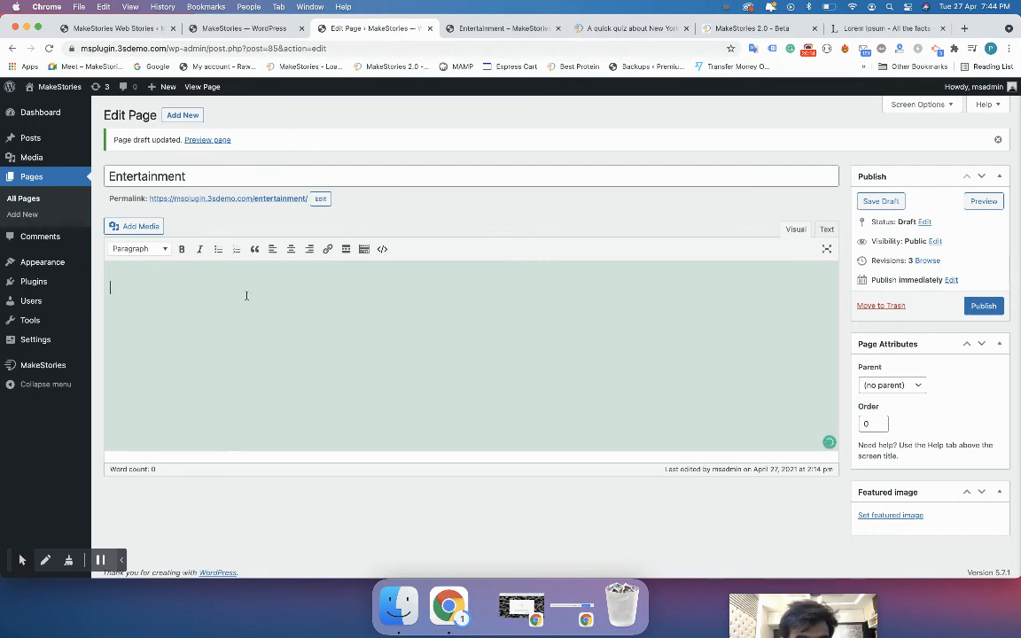
pyautogui.click(382, 249)
pyautogui.click(410, 301)
pyautogui.click(415, 358)
pyautogui.click(433, 326)
pyautogui.click(433, 363)
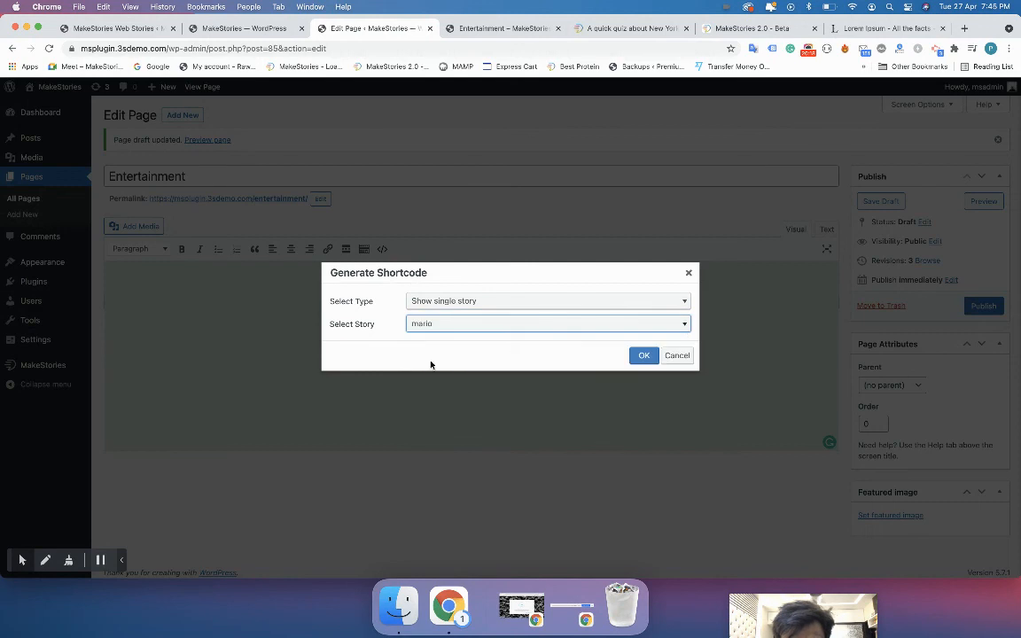
pyautogui.click(645, 356)
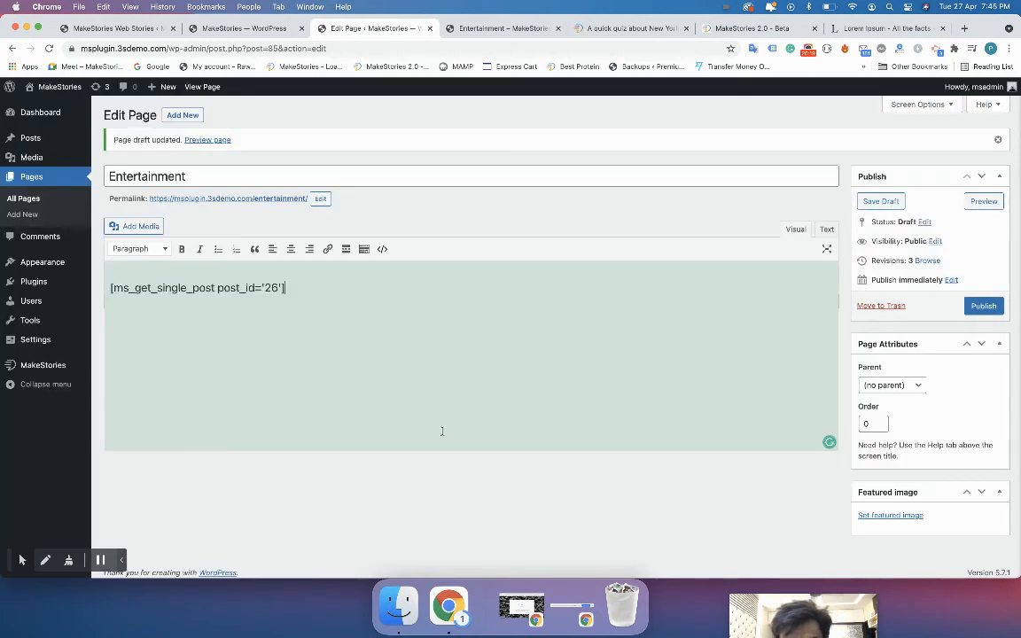
# Save the page draft, preview it, advance through the embedded story's slides and return to the page editor.
pyautogui.click(883, 201)
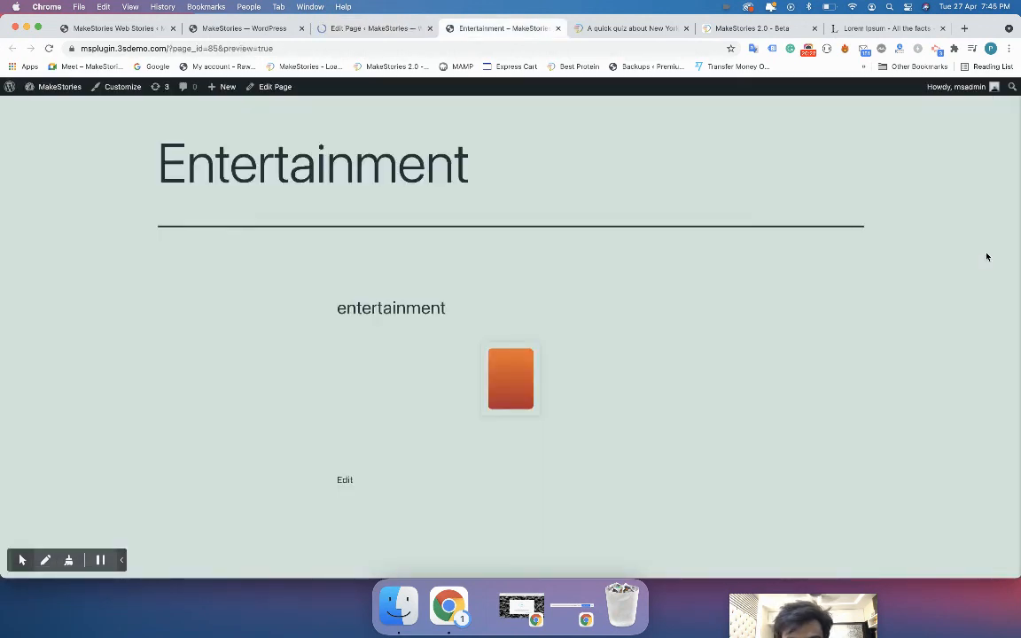
pyautogui.scroll(-3, 521, 413)
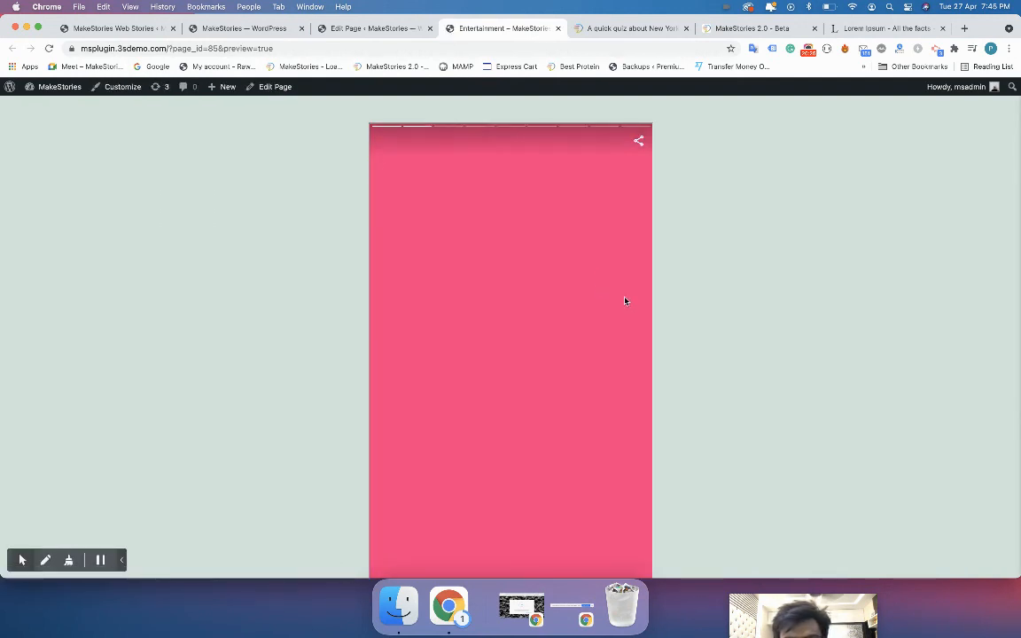
pyautogui.click(628, 305)
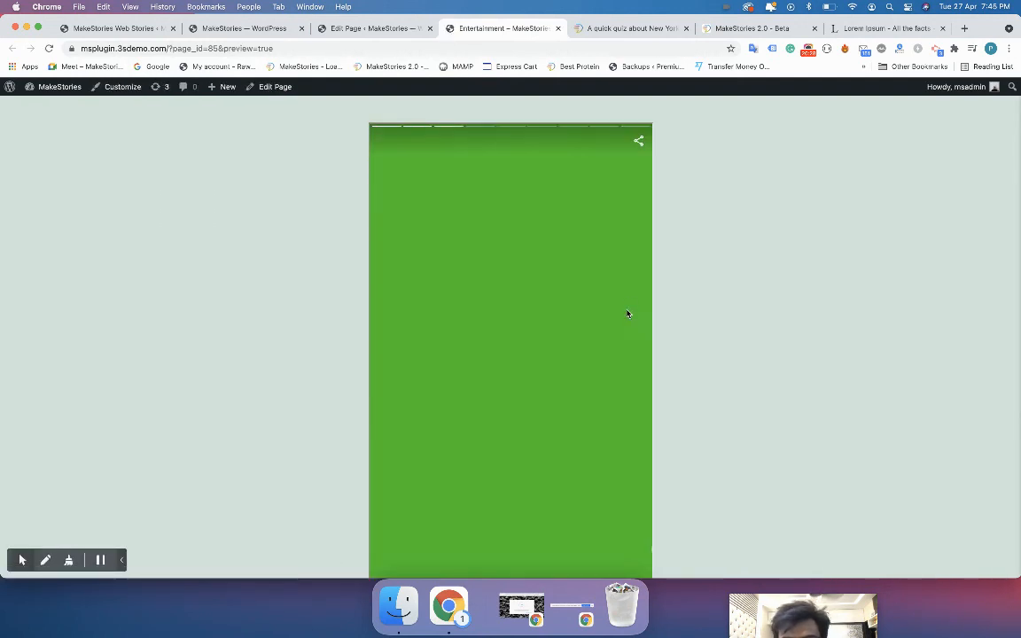
pyautogui.click(626, 312)
pyautogui.click(380, 29)
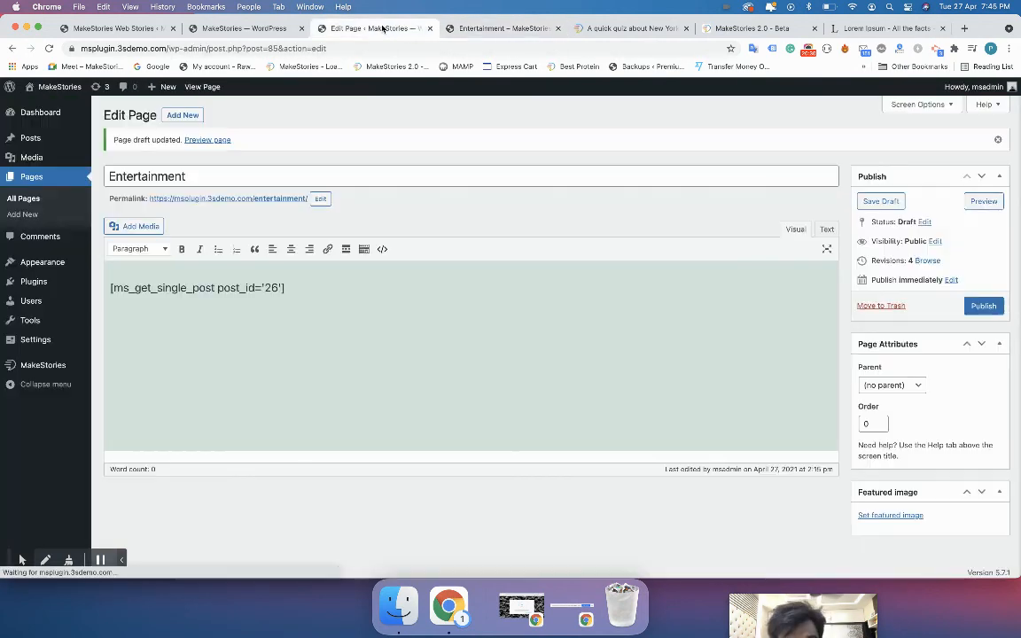